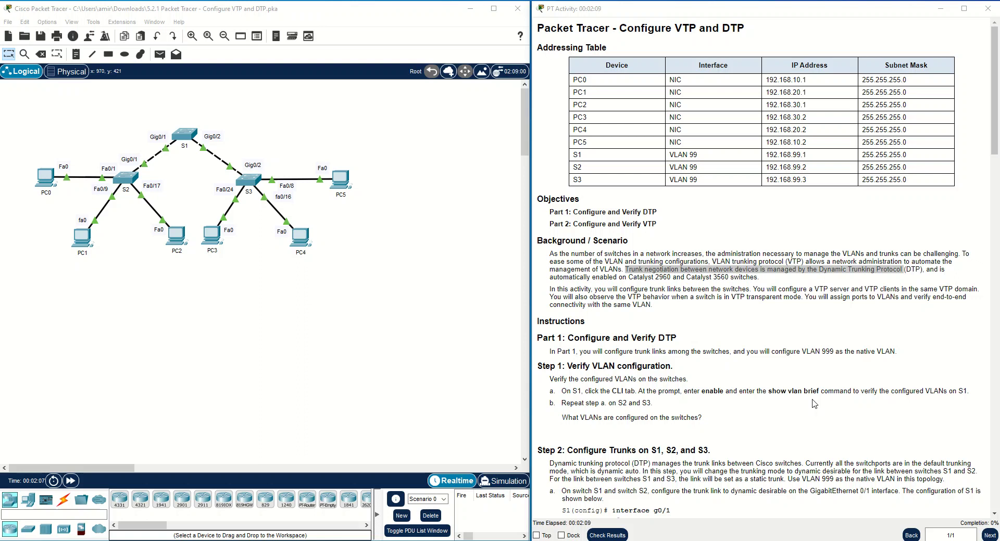
Highlight the instruction sentence about automating VLAN management, then clear the highlight.
left_click(644, 304)
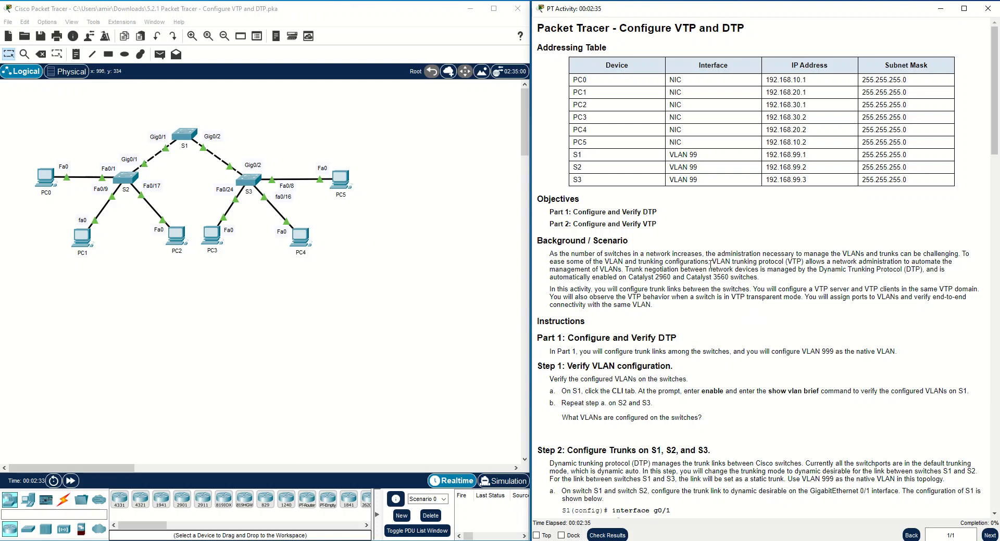
left_click_drag(805, 262, 625, 269)
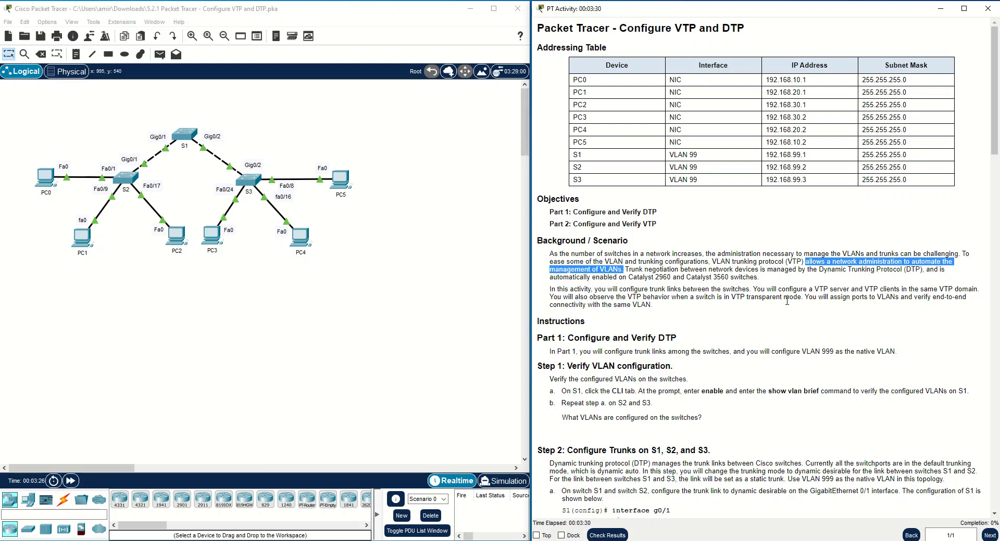
left_click(796, 287)
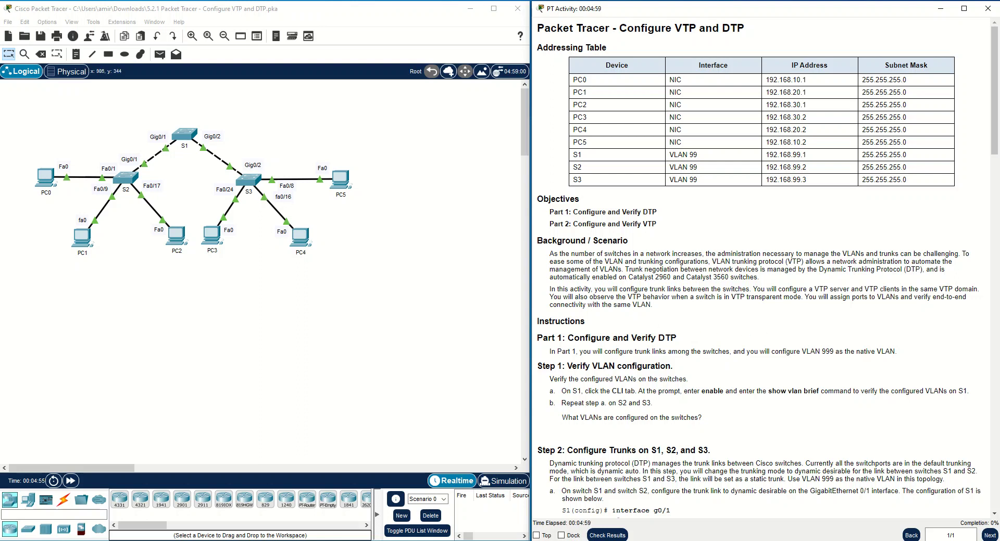
On S1's console, enter privileged mode and run show vlan brief.
scroll(784, 386, "down", 2)
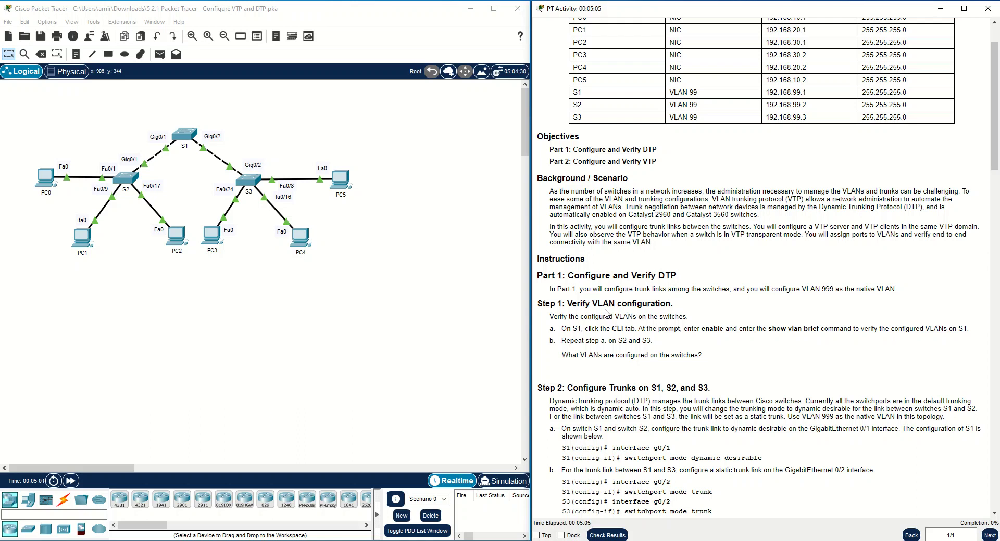
left_click(186, 141)
left_click(397, 113)
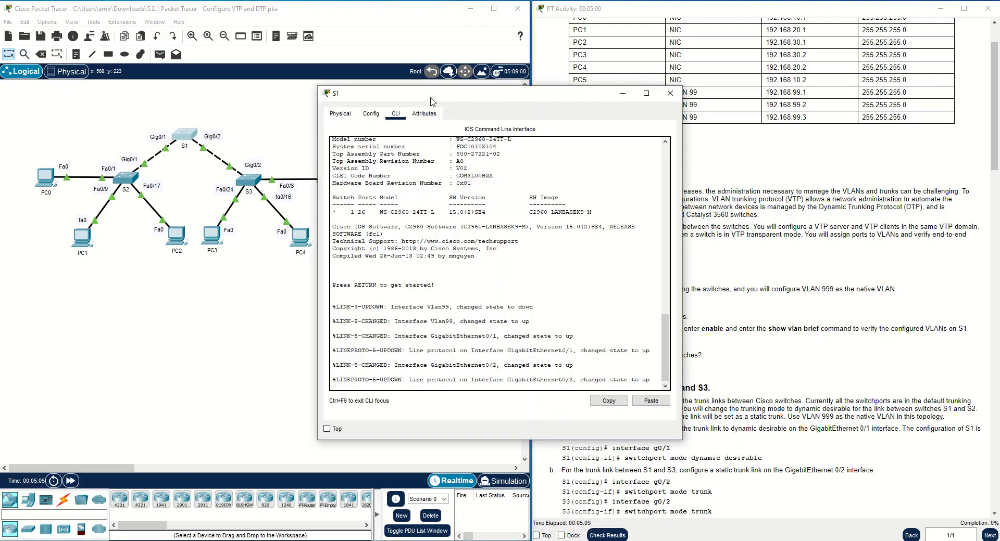
key("Return")
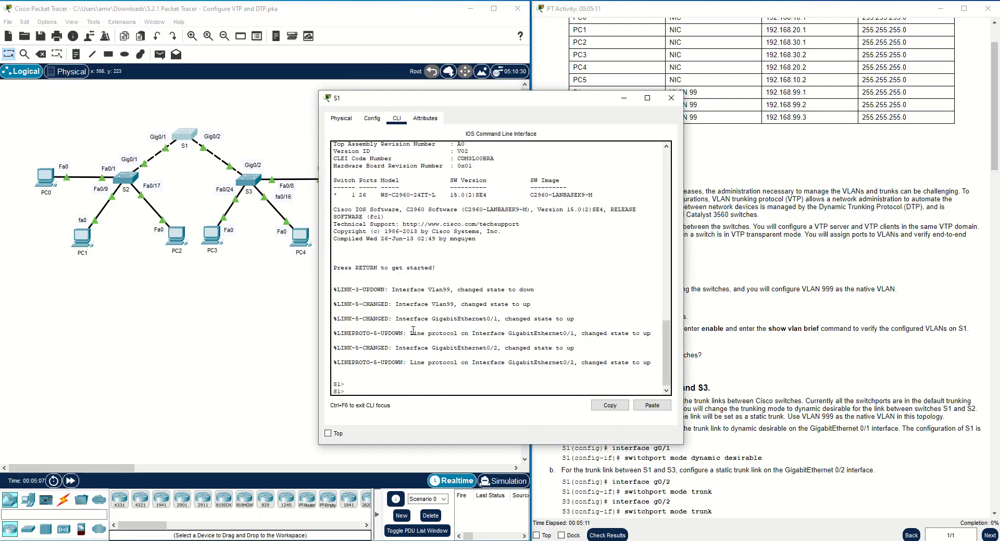
type("en")
key("Return")
type("show")
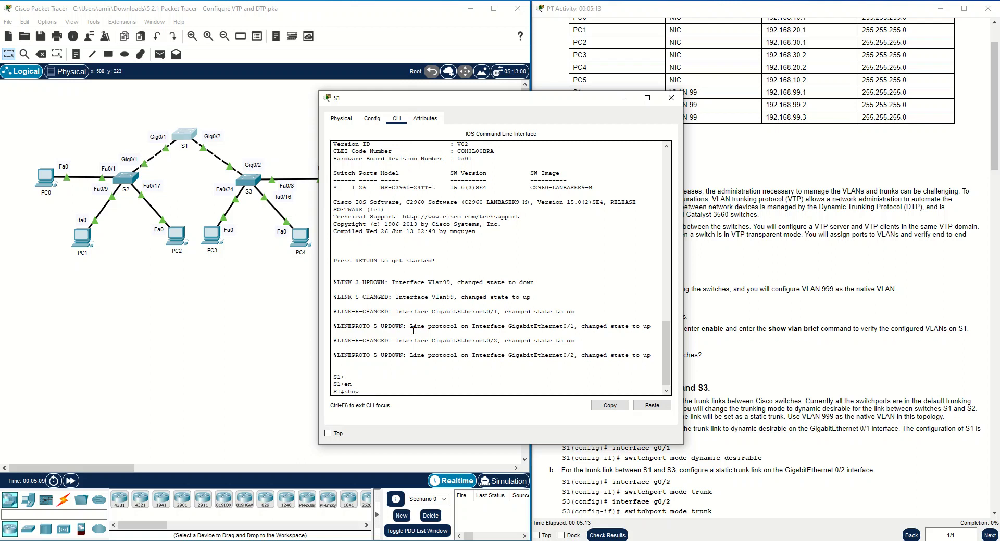
type(" vlan br")
key("Return")
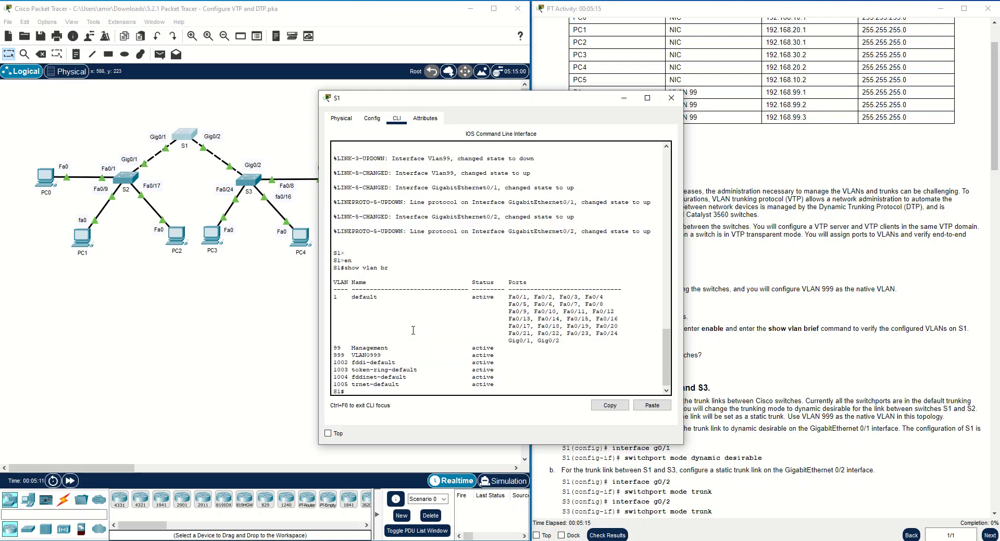
Highlight the VLAN 99 and 999 rows and default VLAN 1 in S1's output.
left_click_drag(509, 358, 323, 348)
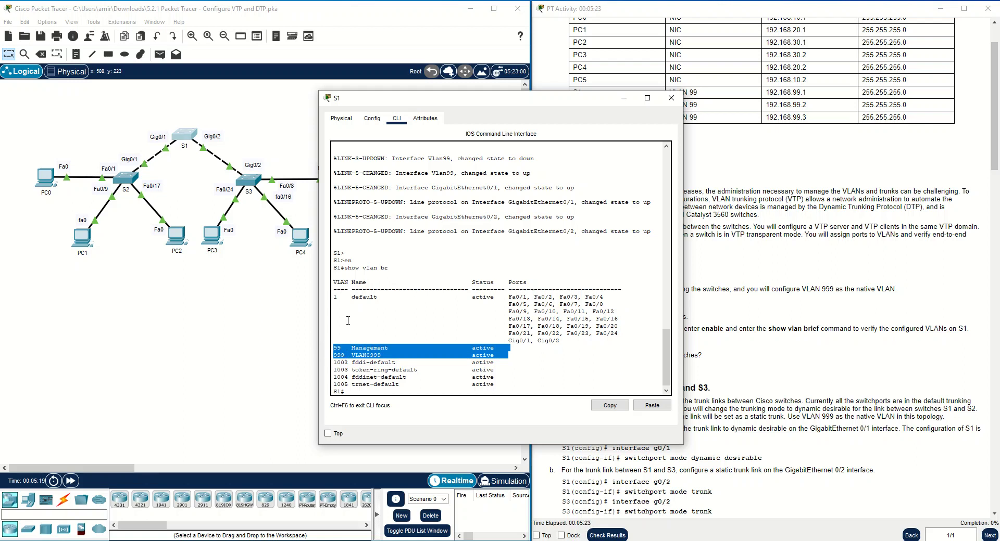
left_click(335, 300)
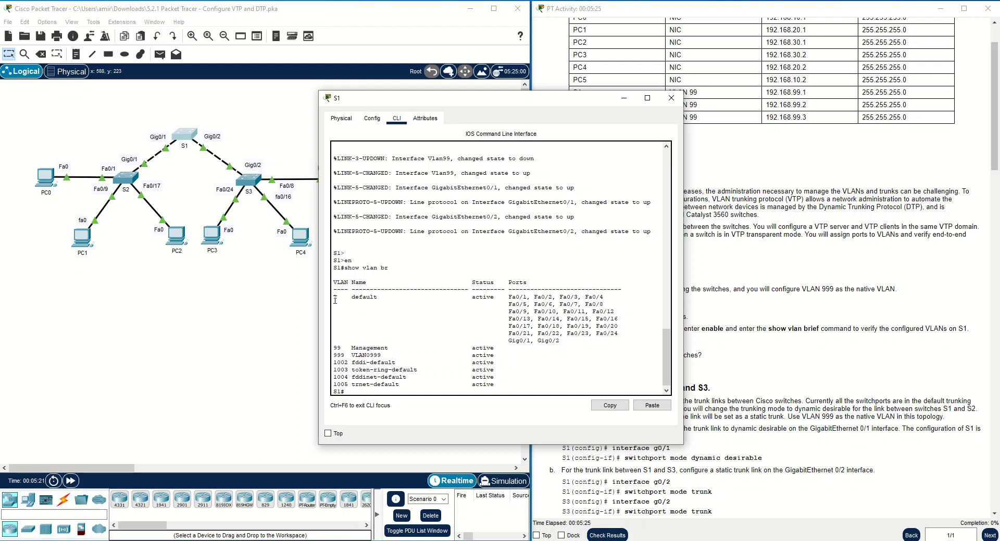
left_click_drag(336, 300, 337, 300)
Run show vlan brief on S2 and highlight the default VLAN's ports.
left_click(131, 176)
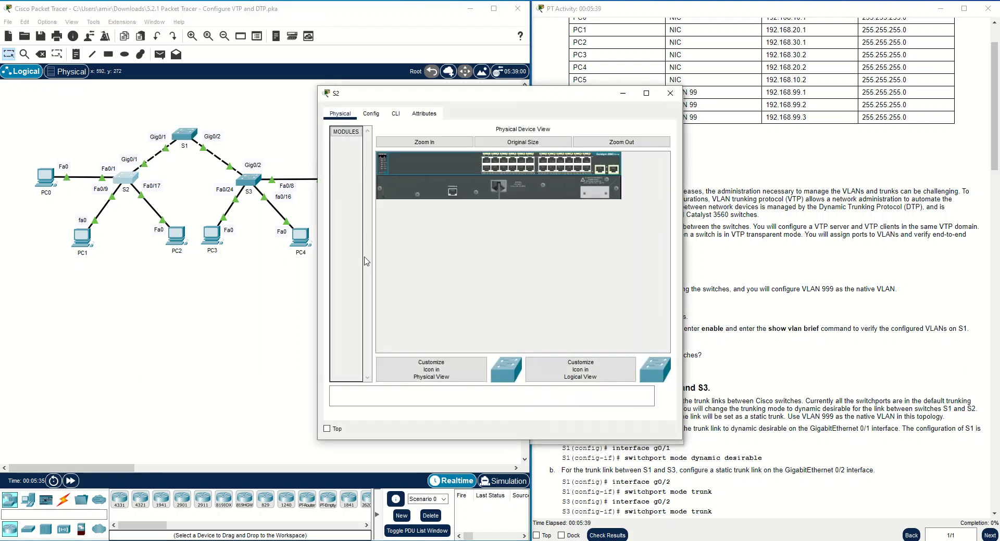
left_click(396, 114)
type("en")
key("Return")
type("show vlan br")
key("Return")
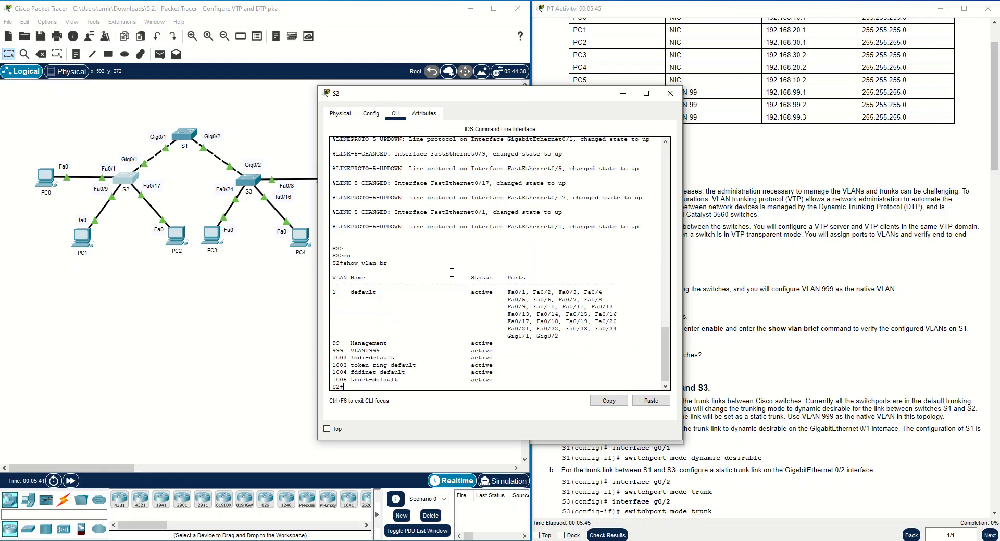
left_click_drag(558, 336, 509, 294)
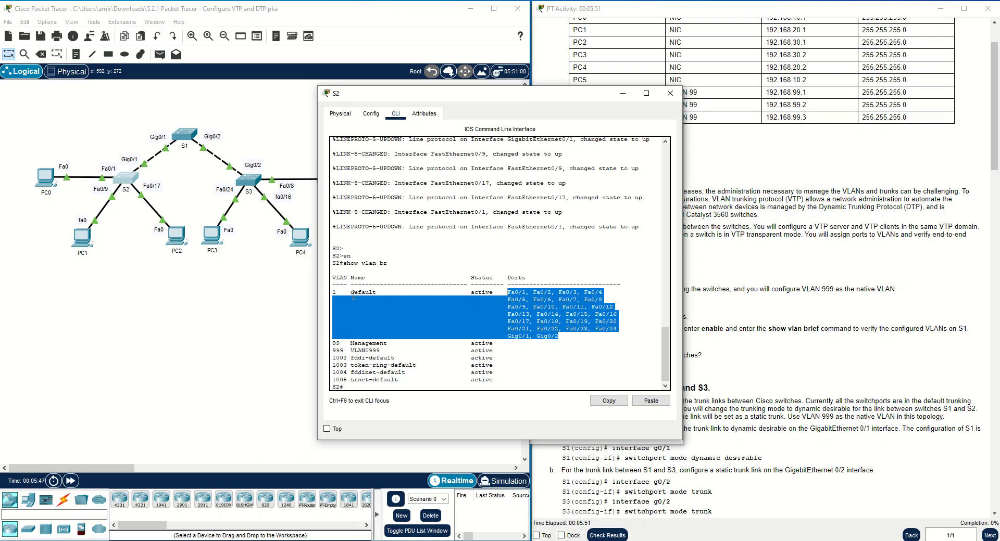
Run show vlan brief on S3, highlighting VLAN 1, VLAN0999 and Management rows.
left_click(250, 182)
left_click(396, 113)
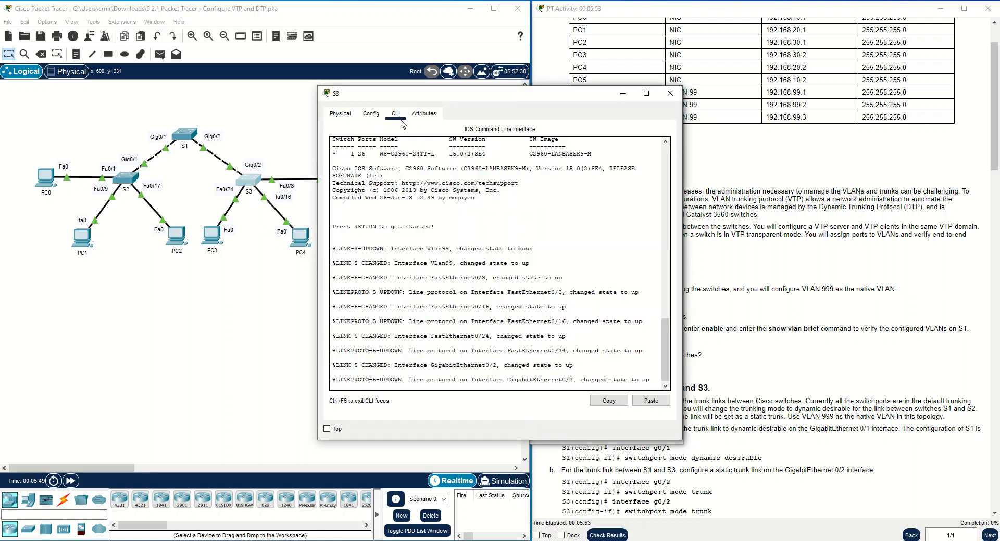
key("Return")
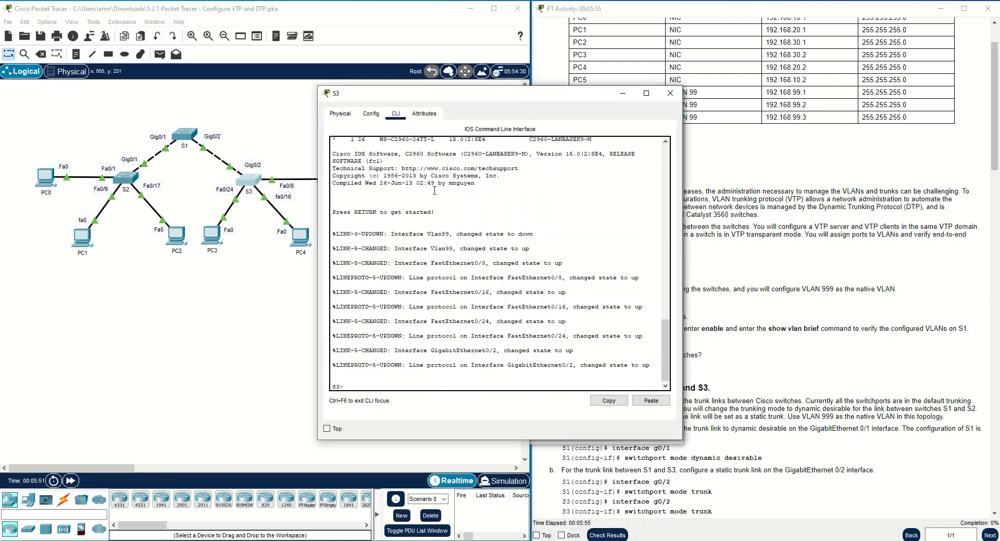
type("en")
key("Return")
type("show vlan br")
key("Return")
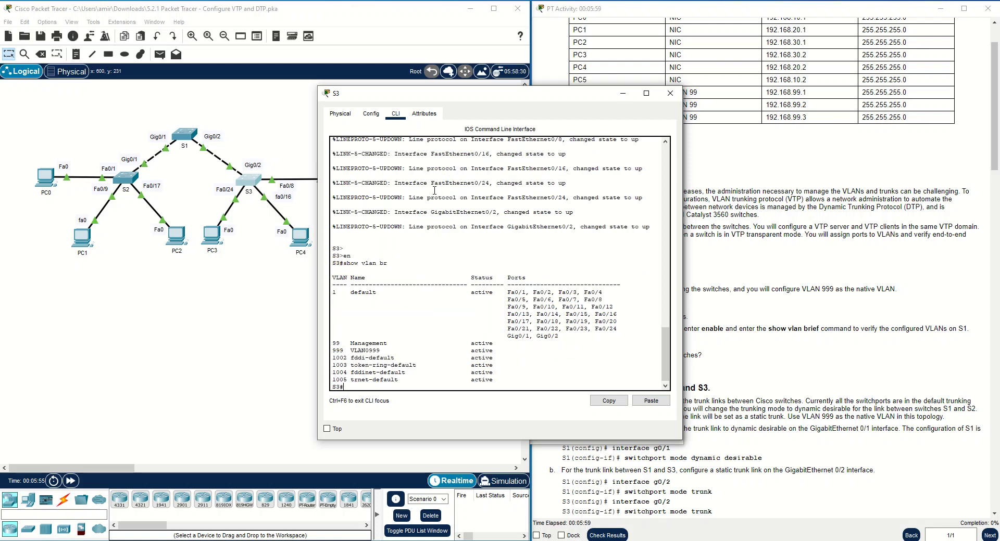
left_click_drag(592, 333, 508, 288)
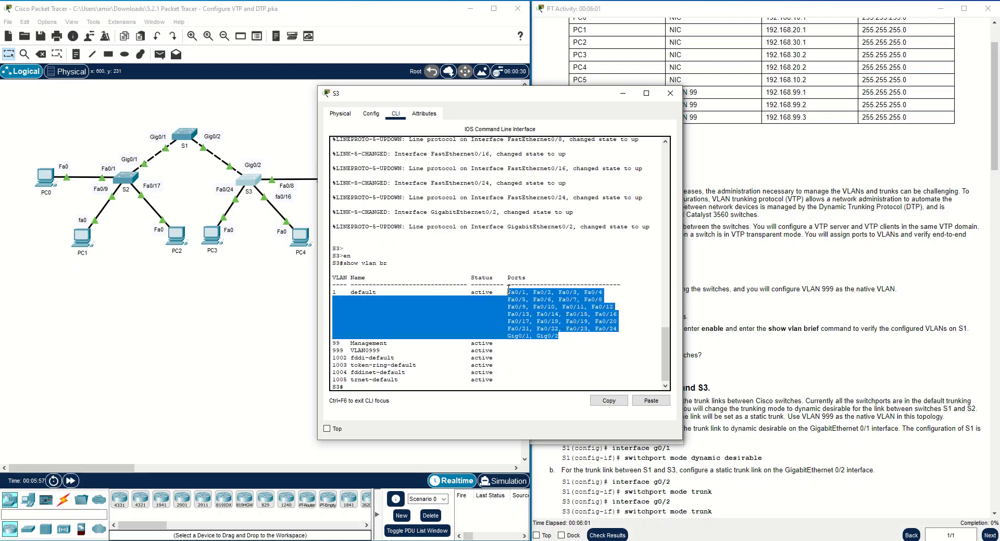
left_click_drag(345, 290, 326, 296)
left_click_drag(503, 351, 325, 343)
left_click_drag(516, 96, 369, 103)
Close the S3, S2 and S1 device windows to reveal the topology.
left_click_drag(448, 107, 330, 246)
left_click(394, 242)
left_click(125, 178)
left_click(376, 243)
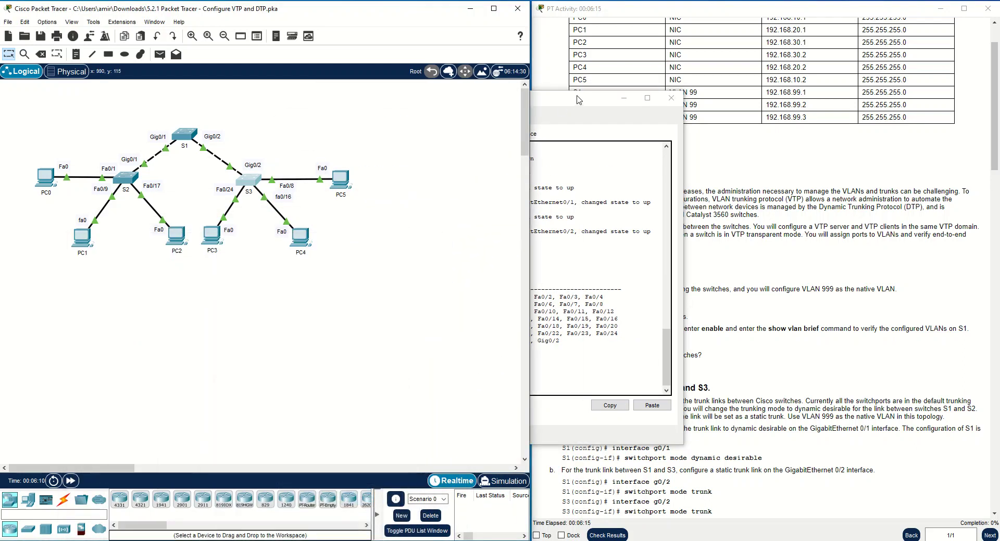
left_click(542, 115)
left_click_drag(527, 103, 281, 245)
left_click(376, 241)
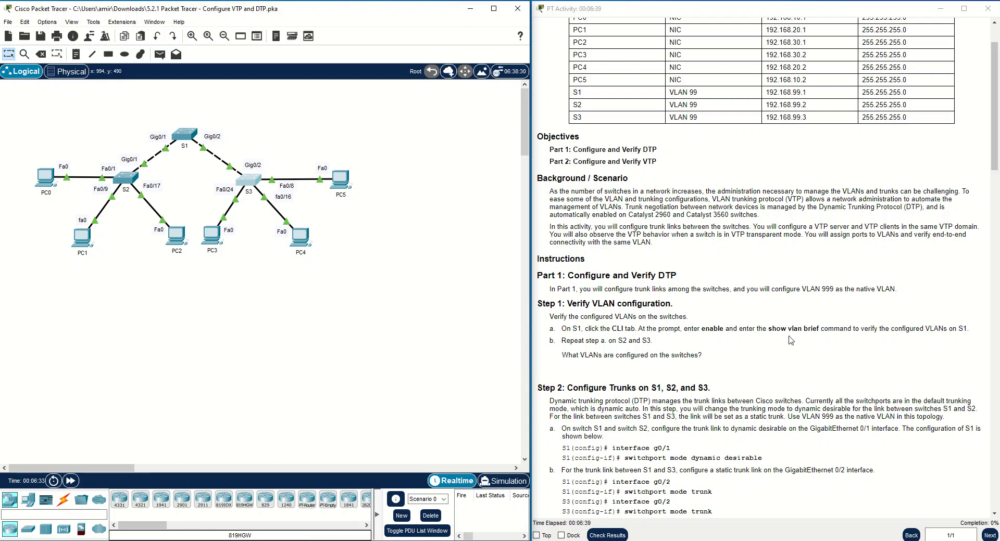
Scroll the activity instructions down to Step 2's trunk tasks a–f.
scroll(605, 389, "down", 3)
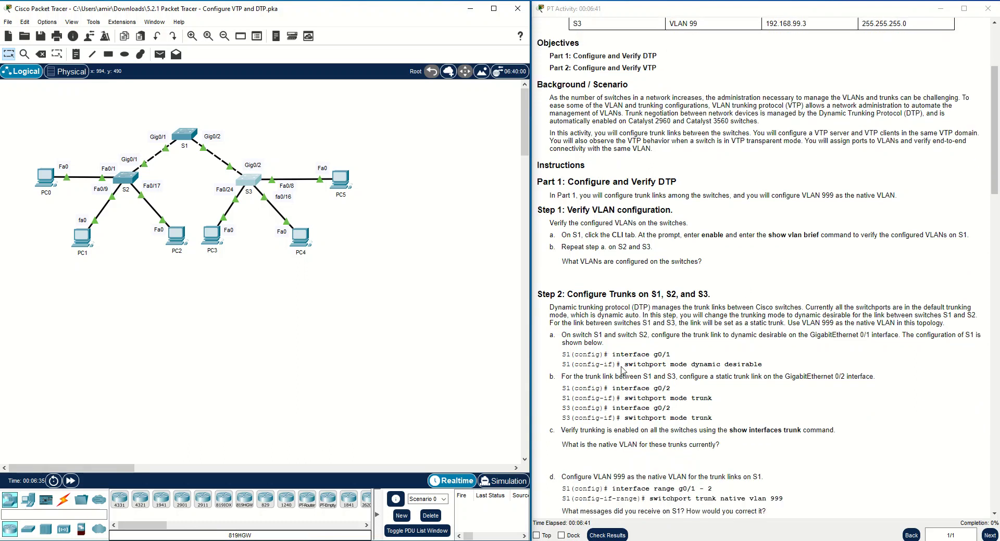
scroll(572, 291, "down", 2)
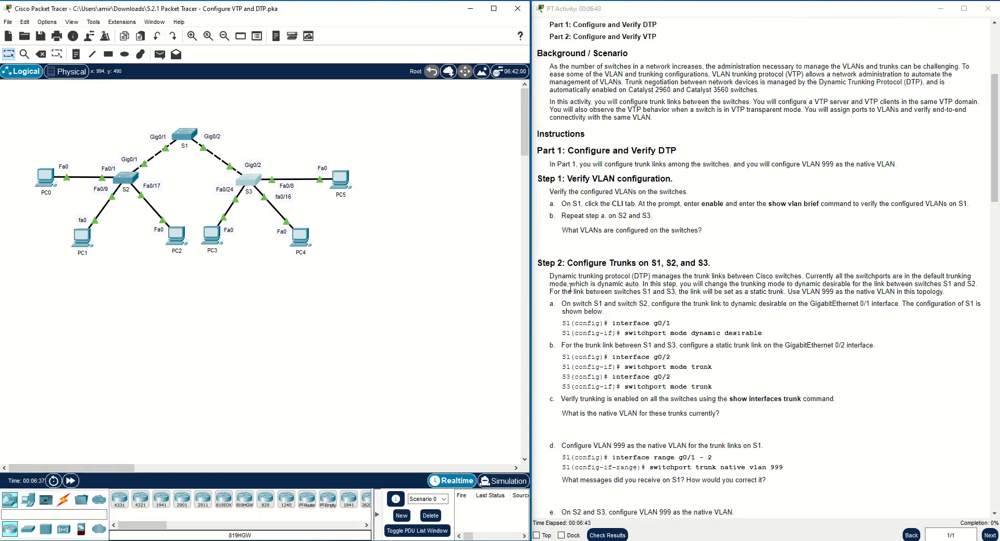
scroll(575, 290, "down", 1)
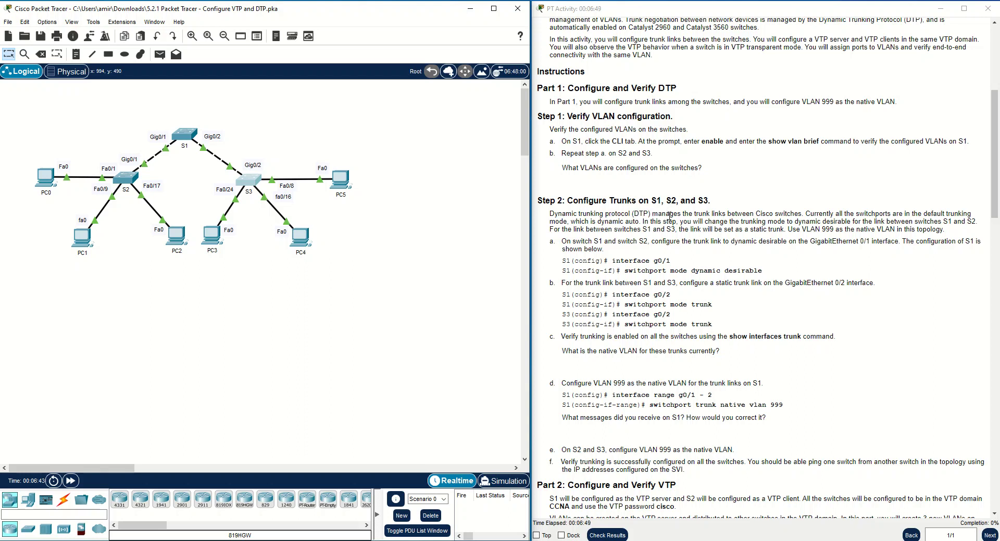
On S1, enter global configuration and select interface GigabitEthernet0/1.
left_click(194, 139)
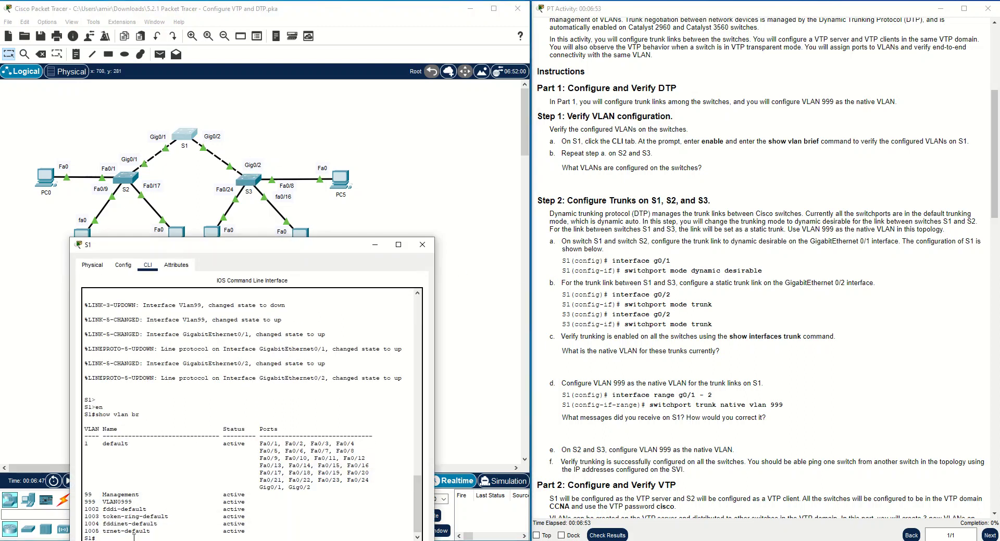
type("conf t")
key("Return")
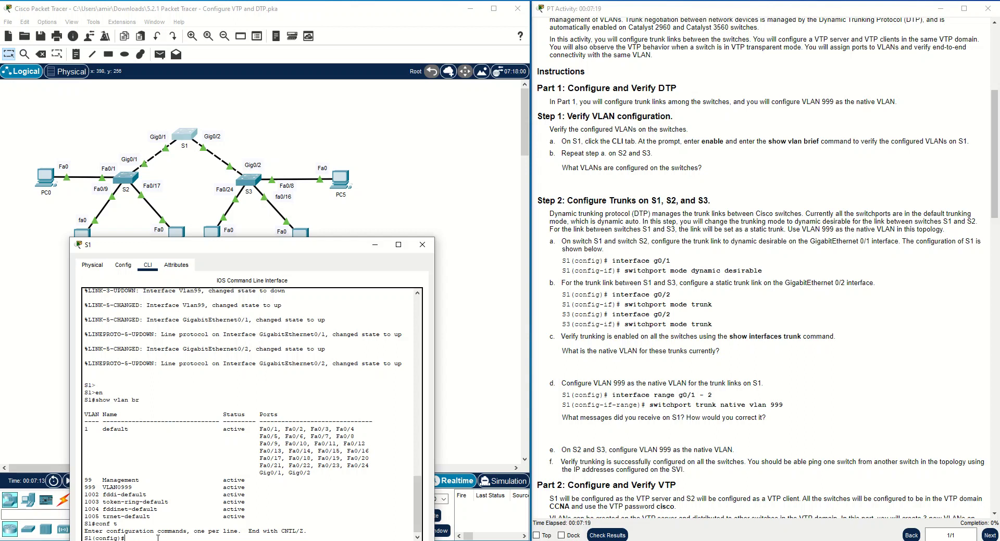
type("int g0/1")
key("Return")
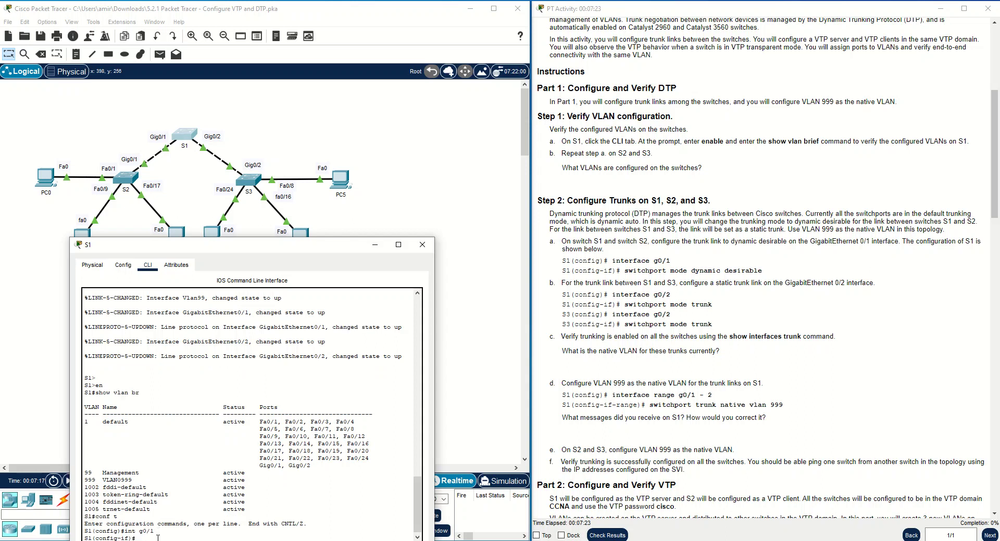
Set Gig0/1 to switchport mode dynamic desirable.
type("sw")
key("Tab")
type("mode")
key("Tab")
type("tr")
key("Tab")
type("?")
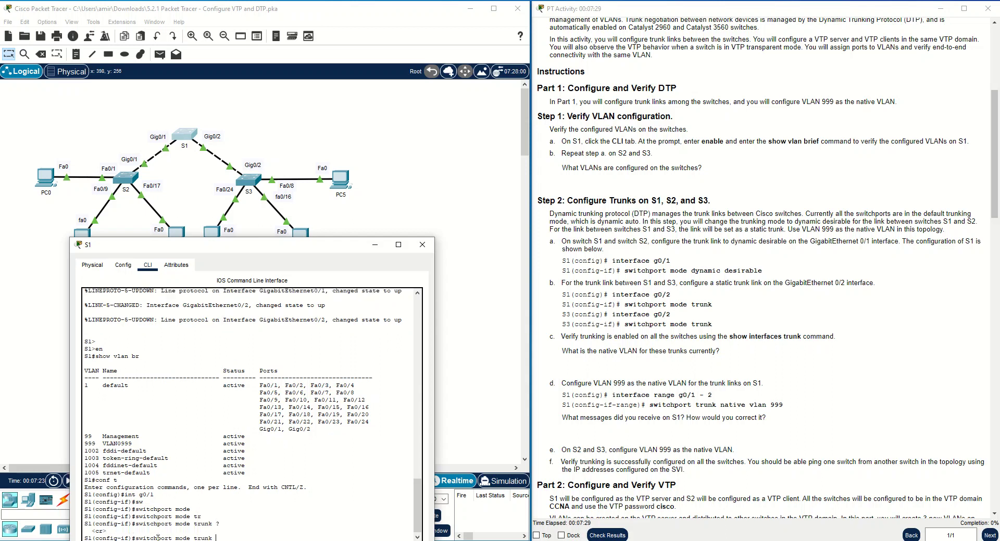
key("BackSpace")
key("BackSpace")
key("BackSpace")
key("BackSpace")
key("BackSpace")
type("?")
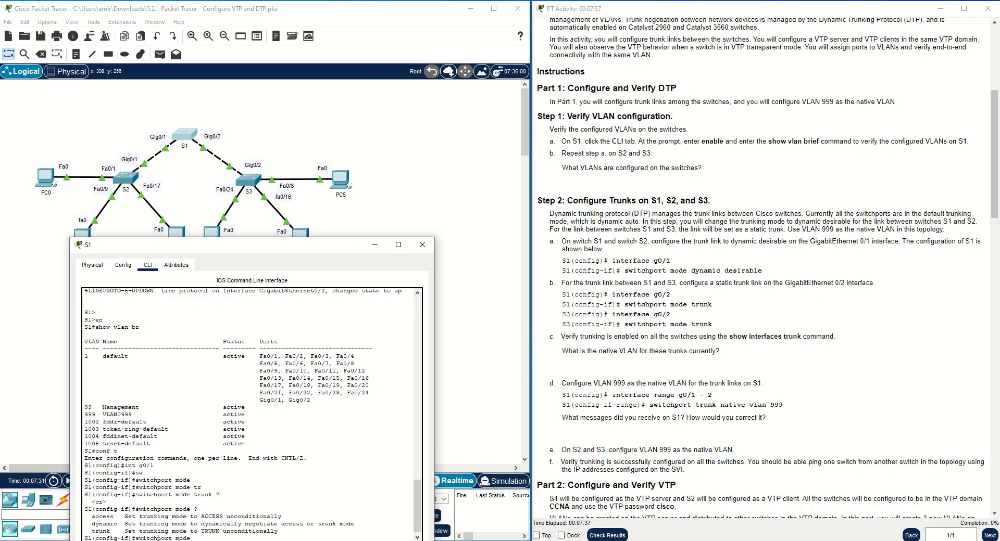
type("dy")
key("Tab")
type("de")
key("Tab")
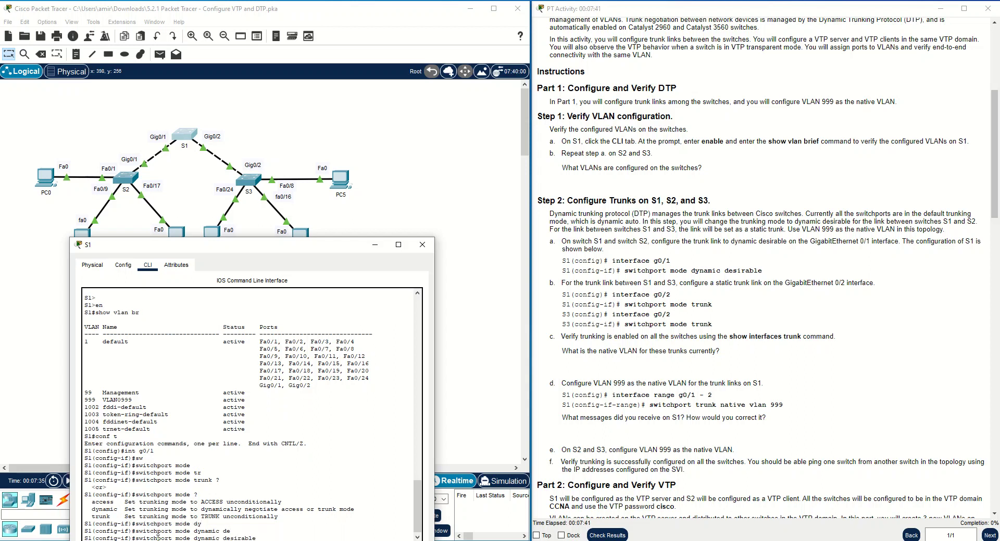
key("Return")
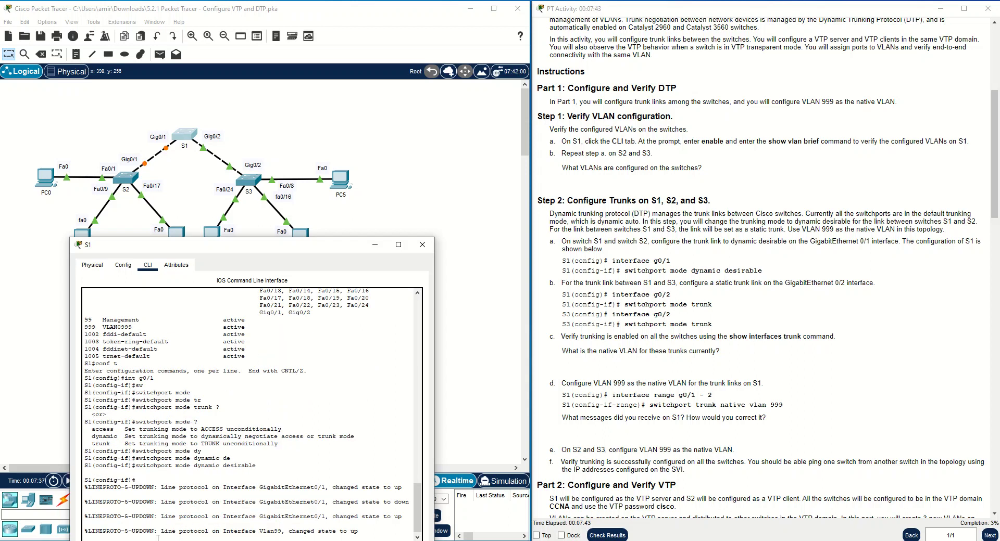
key("Return")
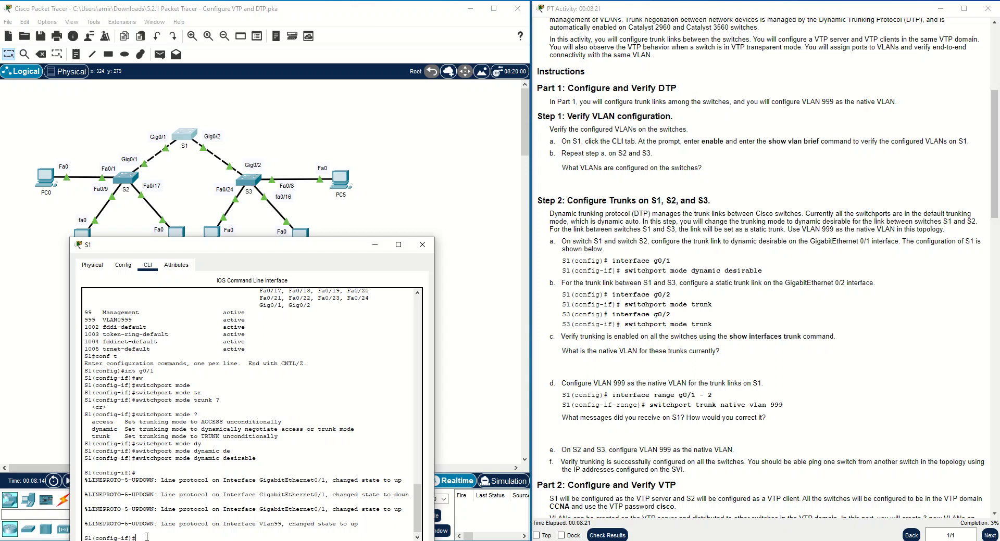
Select interface g0/2 on S1 for configuration.
type("int g0/2")
key("BackSpace")
key("Return")
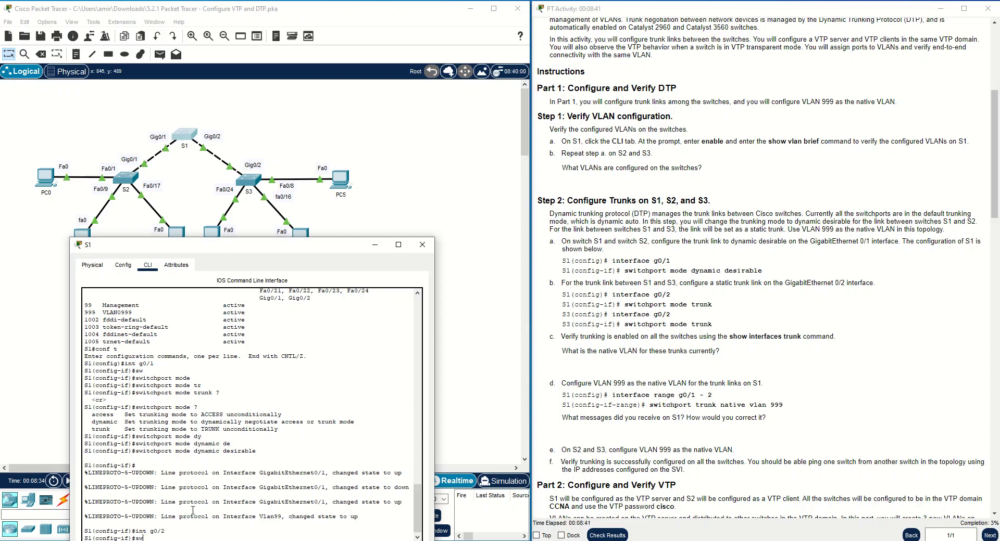
Make S1's Gig0/2 a static trunk with switchport mode trunk.
key("Tab")
type("mo")
key("Tab")
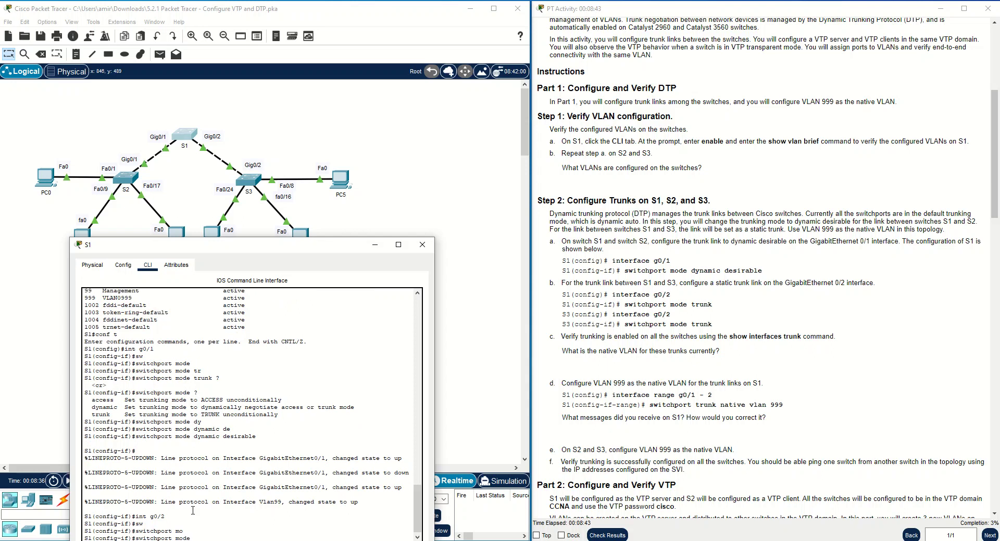
type("tr")
key("Tab")
key("Return")
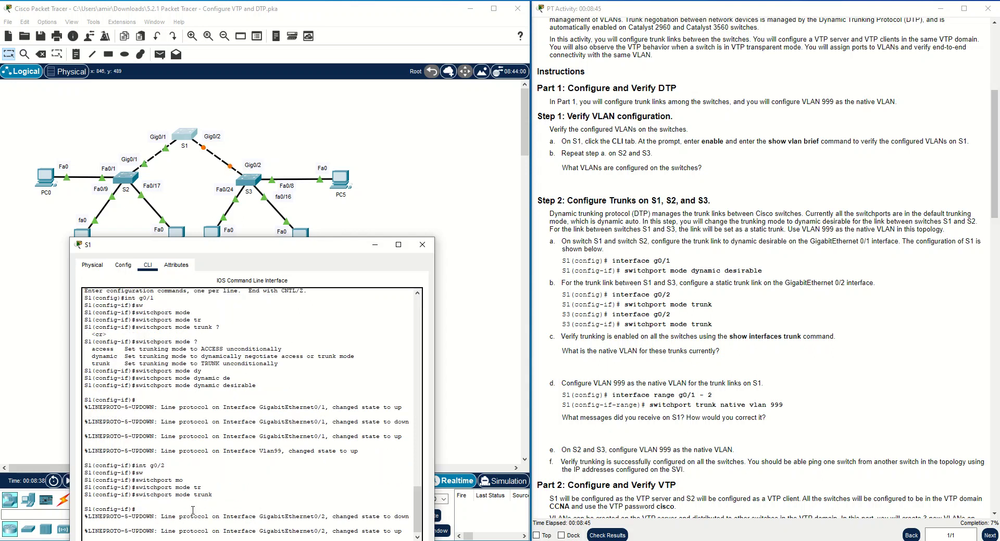
key("Return")
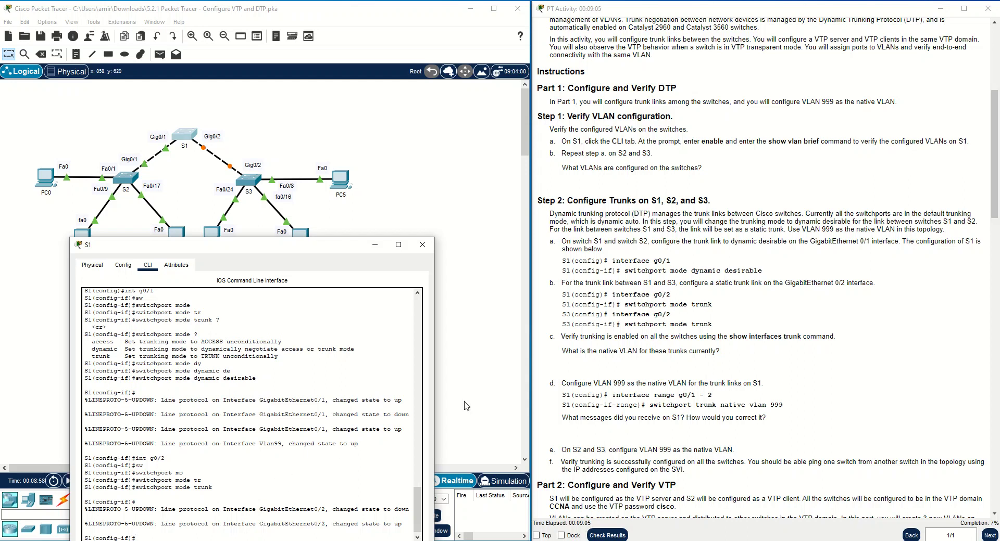
On S3, configure interface g0/2 with switchport mode trunk.
left_click(248, 182)
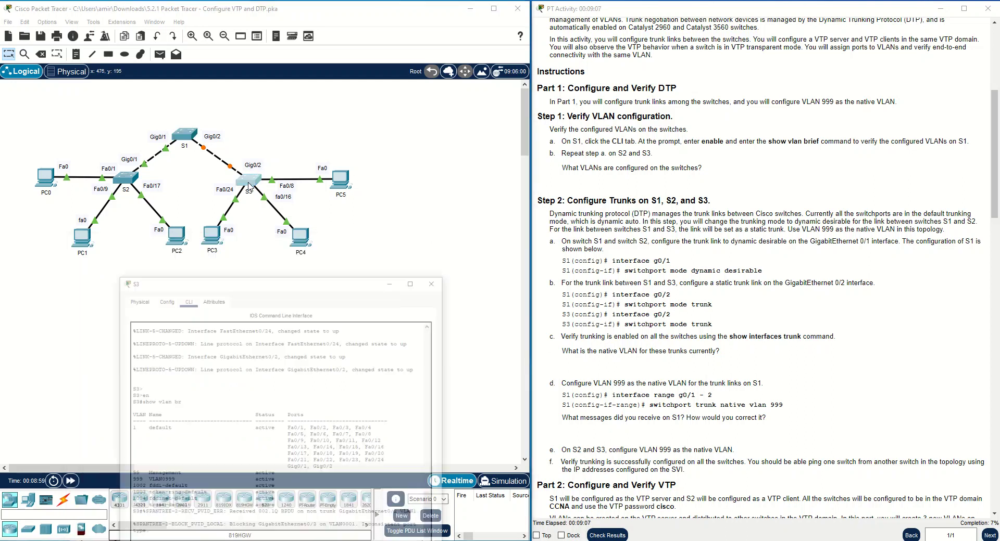
key("Return")
key("Return")
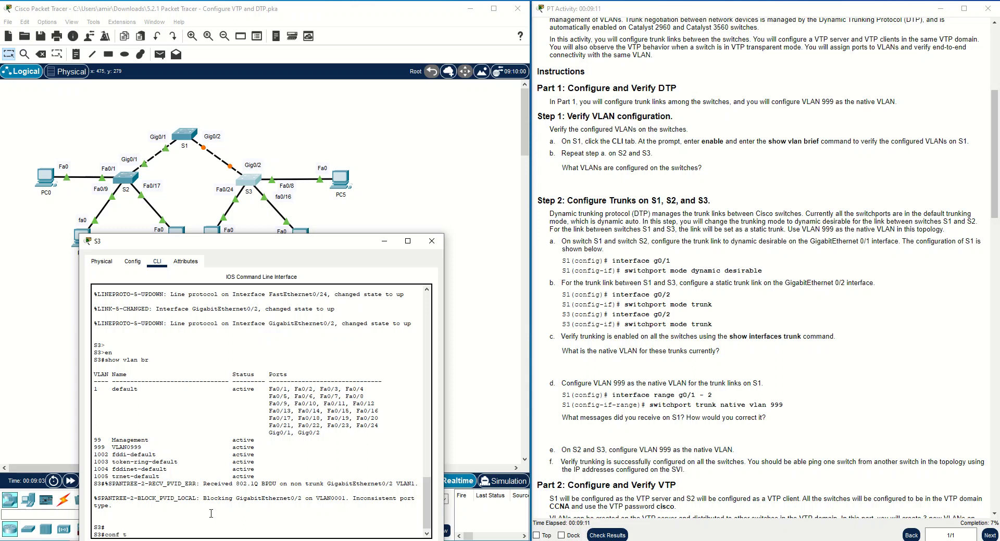
type("conf t")
key("Return")
type("in")
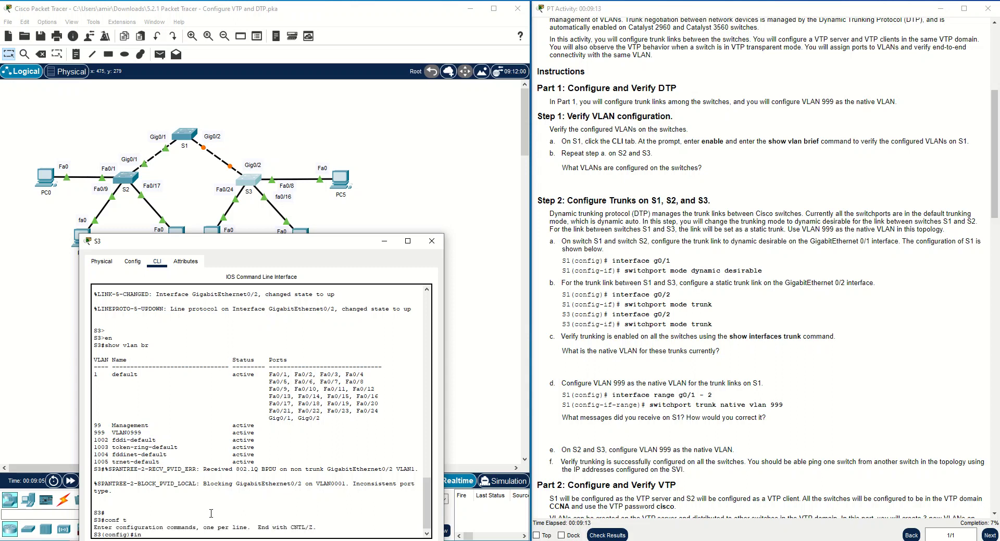
type("t g0/2")
key("Return")
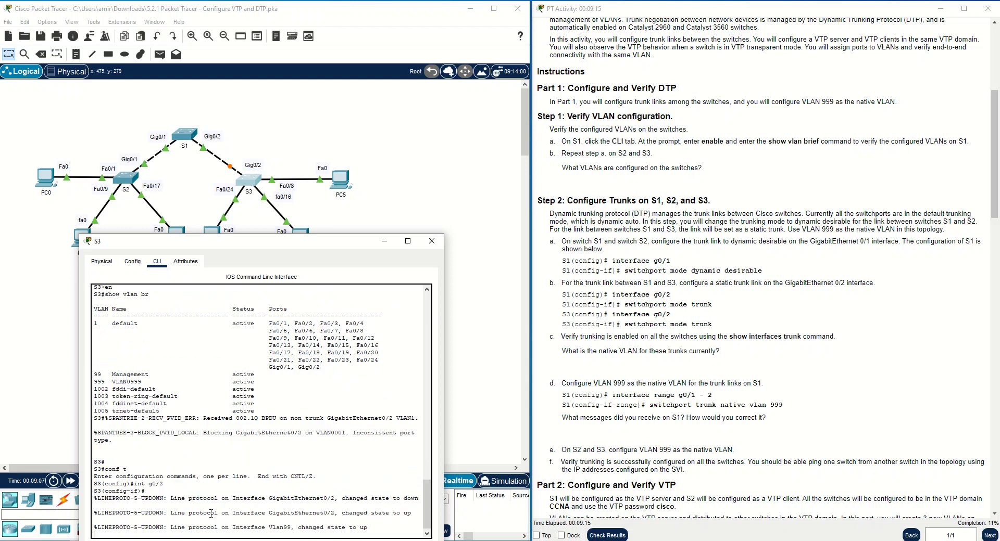
key("Return")
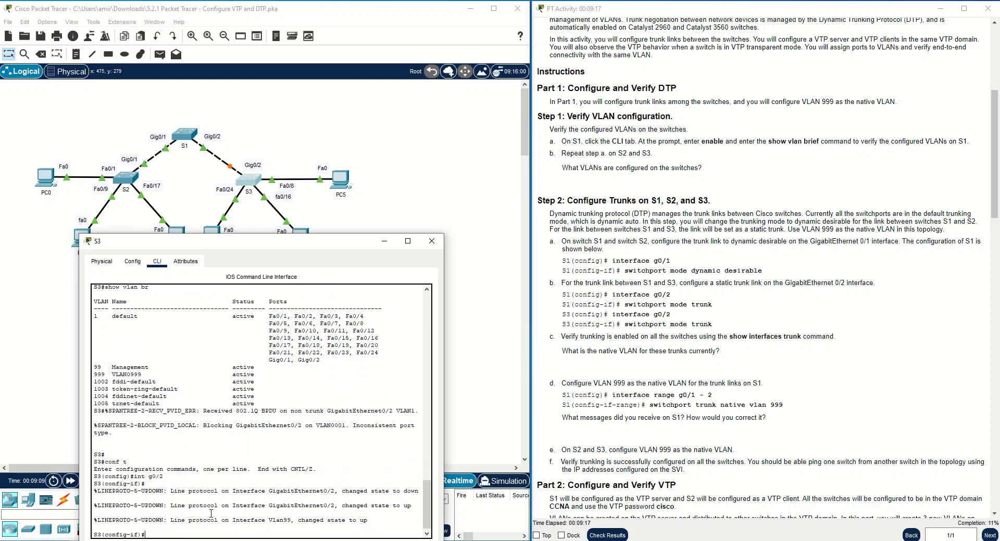
type("i")
key("Tab")
type("mode")
key("Tab")
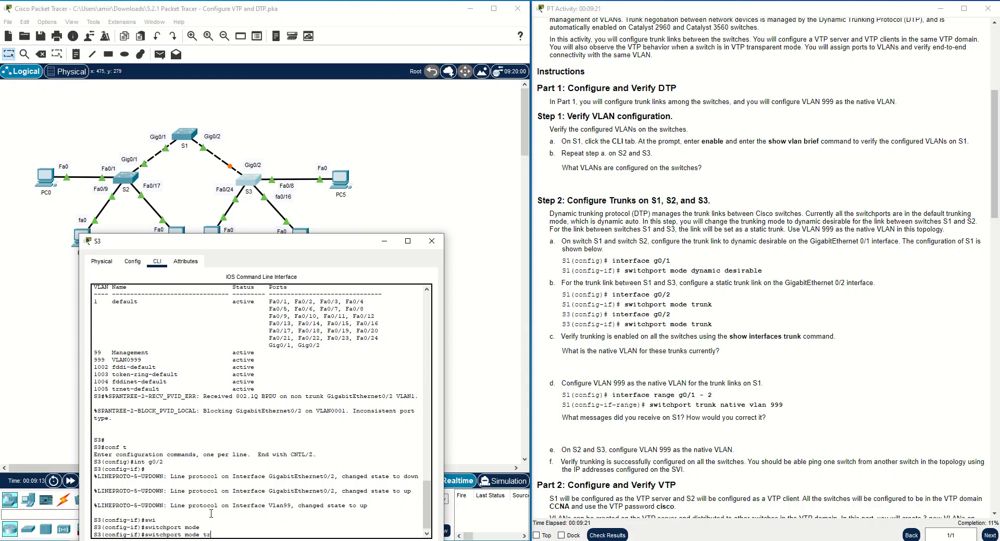
type("tr")
key("Return")
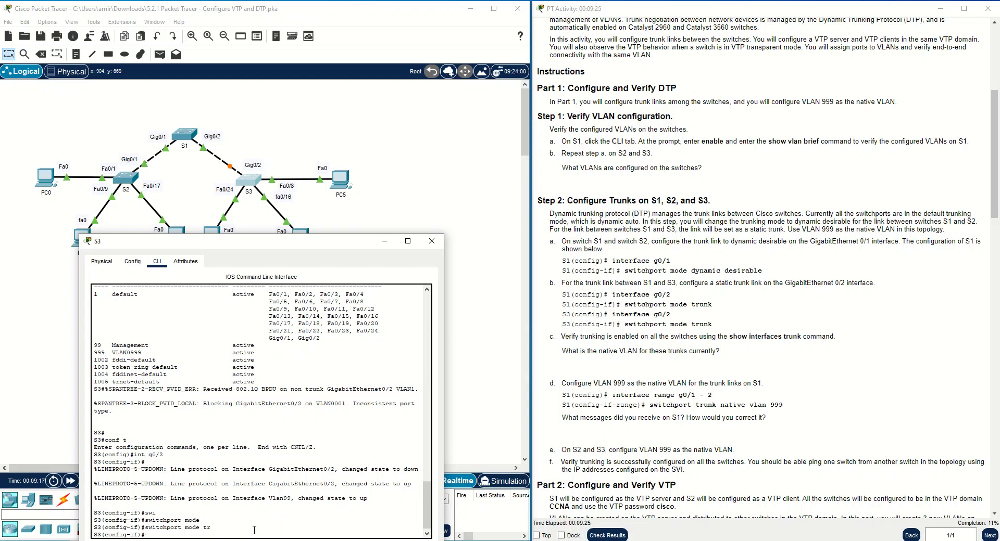
Run do show int trunk on S3, confirming Gig0/2 trunking with native VLAN 1.
type("do show int tr")
key("Return")
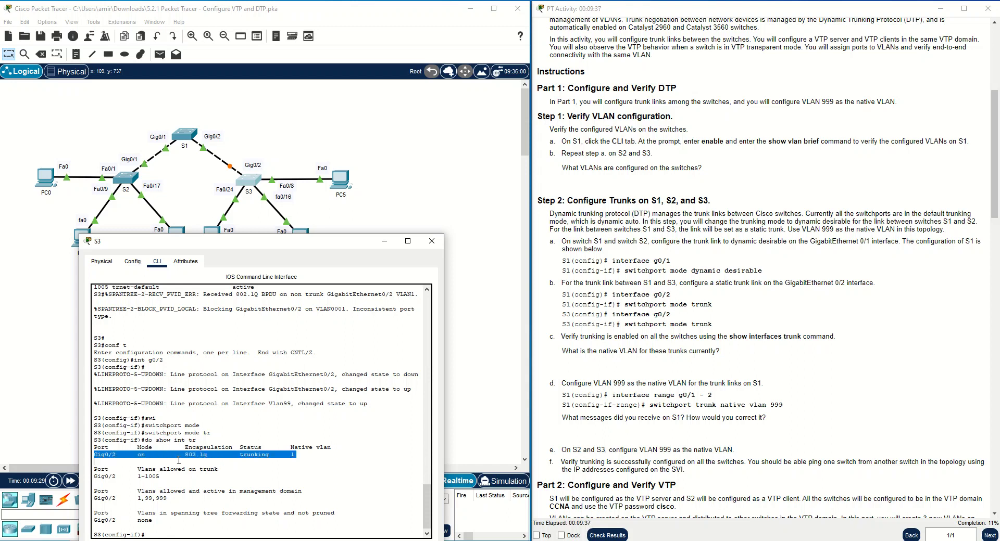
left_click_drag(240, 455, 270, 461)
double_click(293, 461)
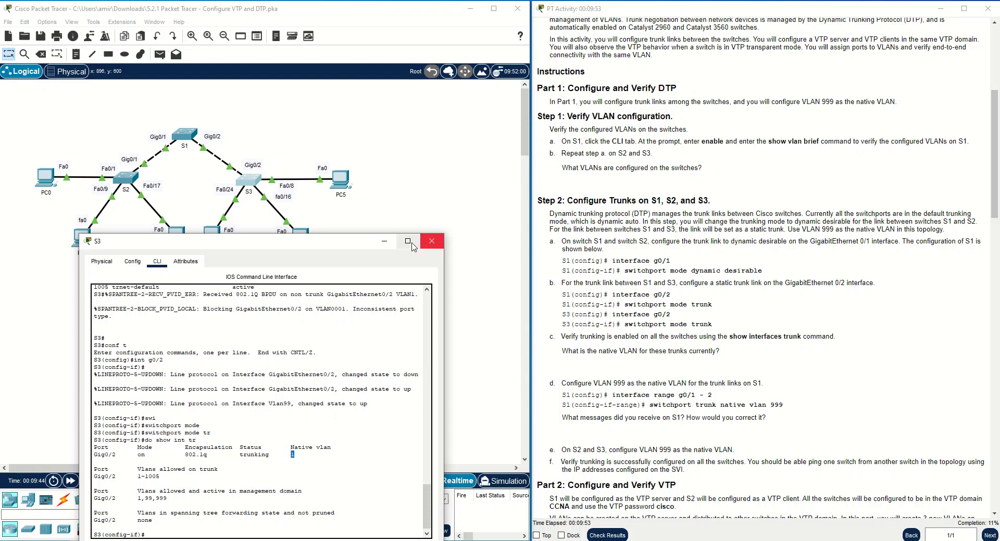
left_click(385, 248)
Leave configuration mode on S1 and run show interfaces trunk.
left_click(185, 136)
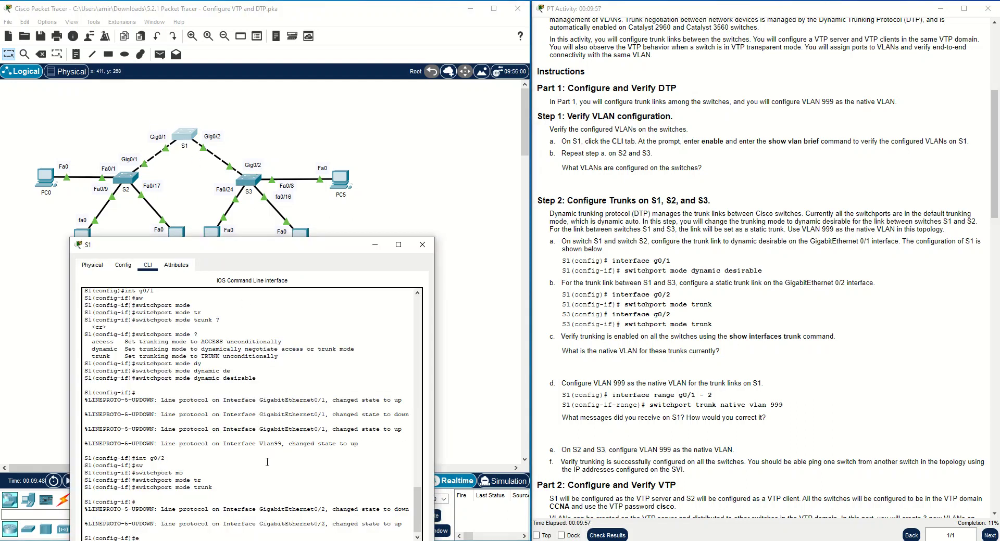
key("Return")
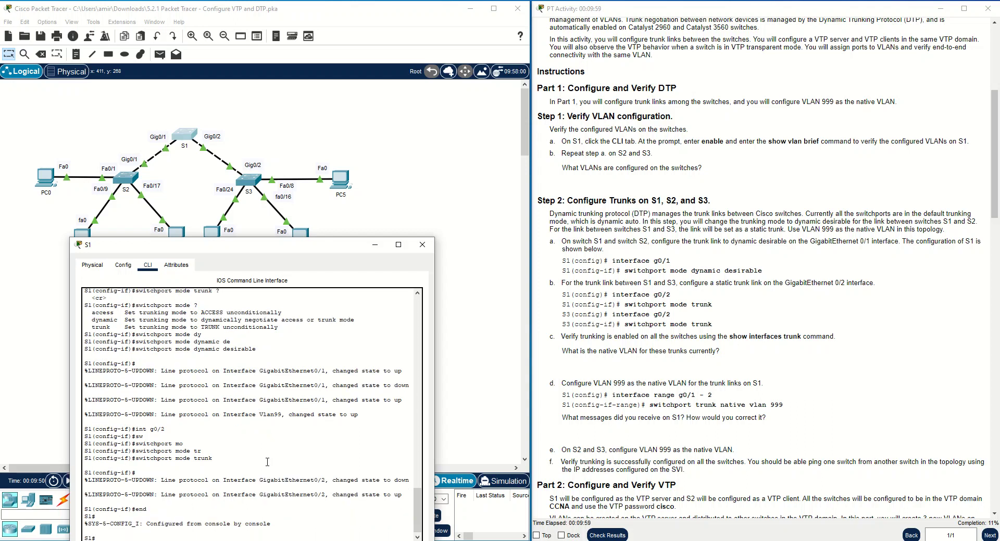
type("show int")
key("Tab")
type("tr")
key("Tab")
key("Return")
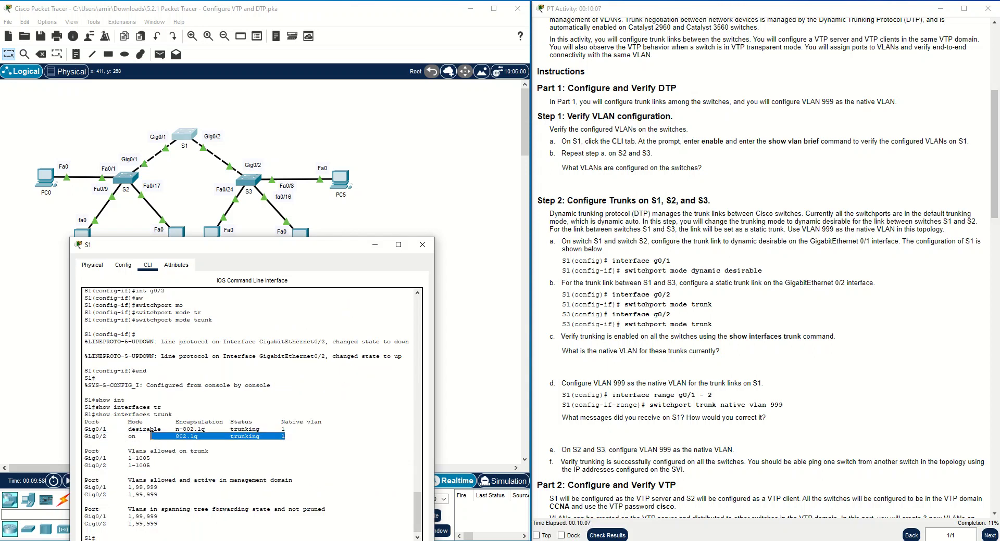
Highlight Gig0/1 desirable, Gig0/2 on, their trunking status and native VLAN 1.
left_click_drag(231, 431, 260, 432)
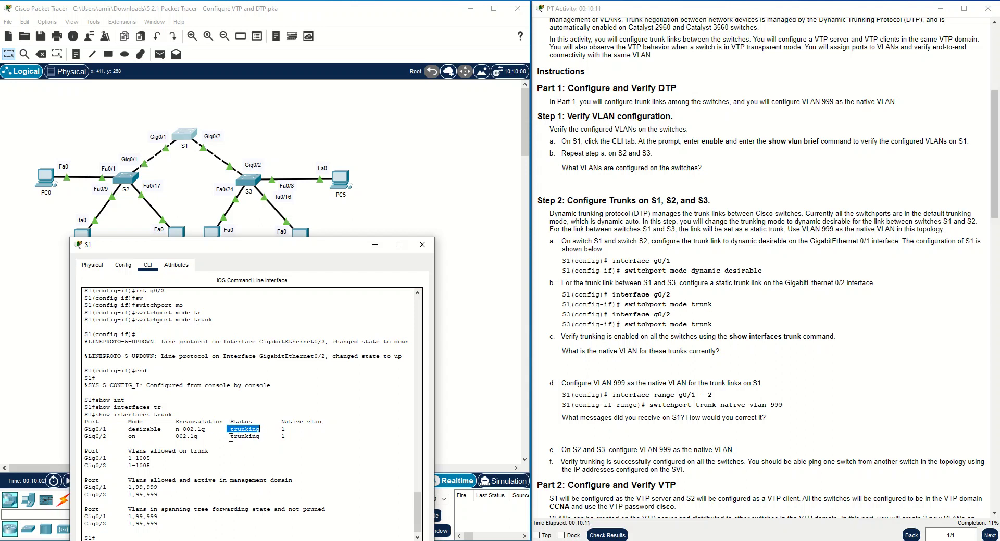
left_click_drag(231, 436, 277, 436)
left_click(144, 428)
left_click_drag(128, 429, 161, 431)
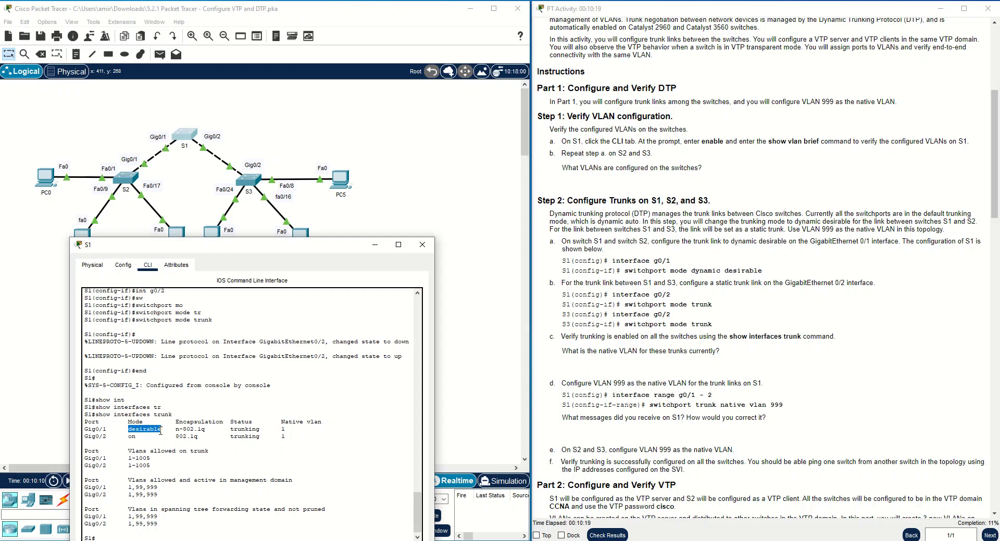
mouse_move(158, 431)
left_mouse_down()
mouse_move(125, 432)
mouse_move(162, 431)
left_mouse_up()
left_click_drag(230, 431, 260, 431)
left_click(156, 457)
left_click_drag(128, 436, 137, 440)
left_click_drag(226, 436, 260, 438)
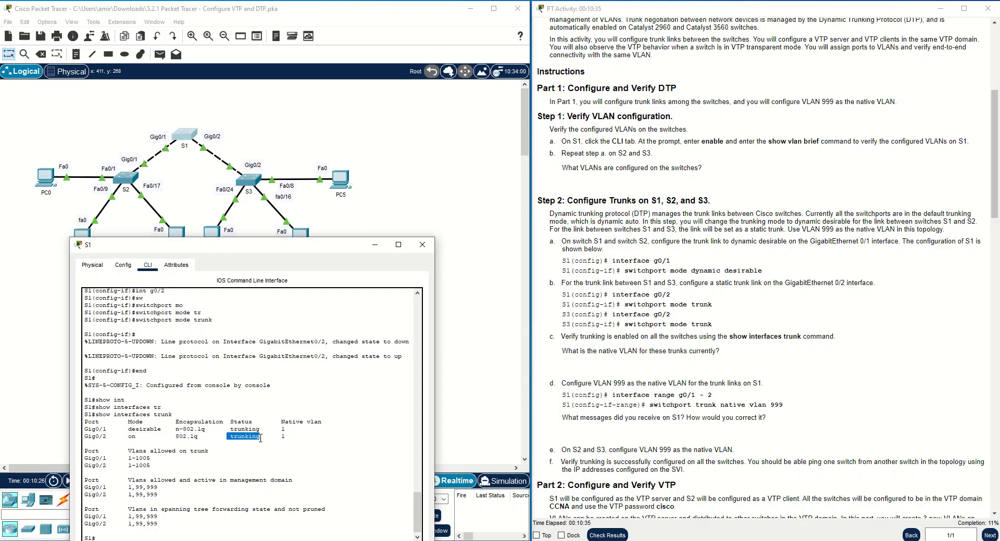
left_click_drag(284, 437, 282, 429)
left_click(237, 456)
Highlight native vlan 999 in the instructions and the allowed VLANs heading in S1's output.
left_click_drag(782, 405, 736, 409)
left_click(130, 469)
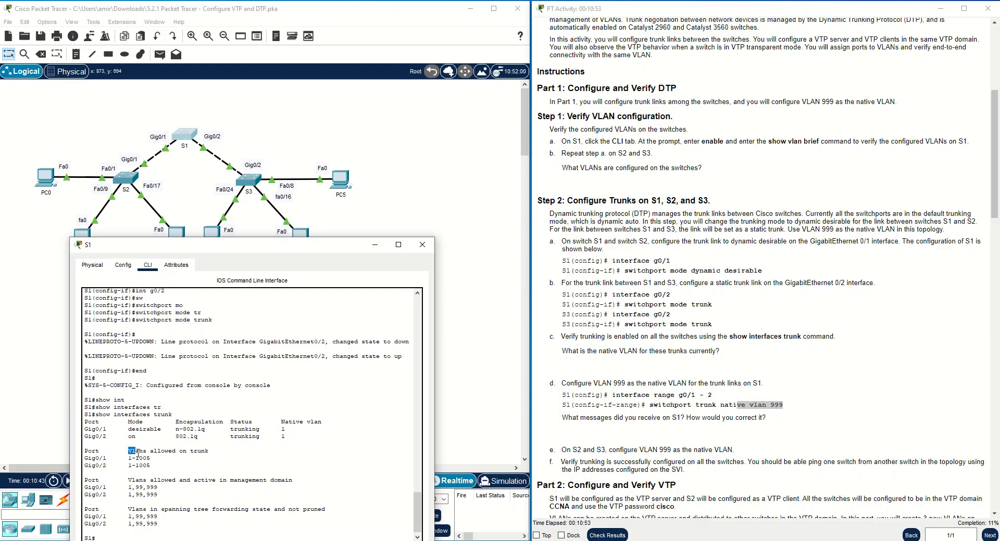
left_click_drag(129, 452, 207, 453)
left_click(207, 453)
Close S1's window and highlight the native VLAN 999 task in the instructions.
left_click(375, 245)
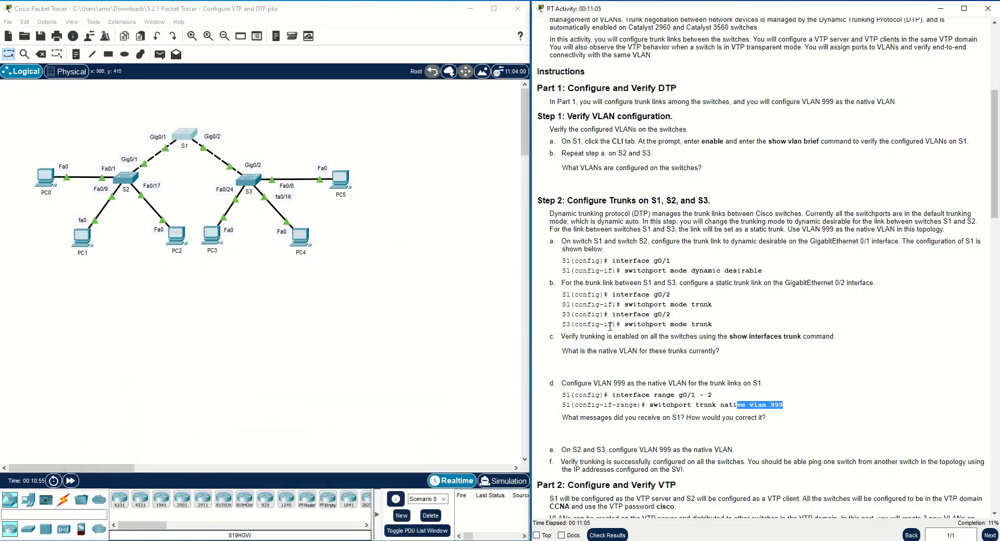
scroll(635, 405, "down", 1)
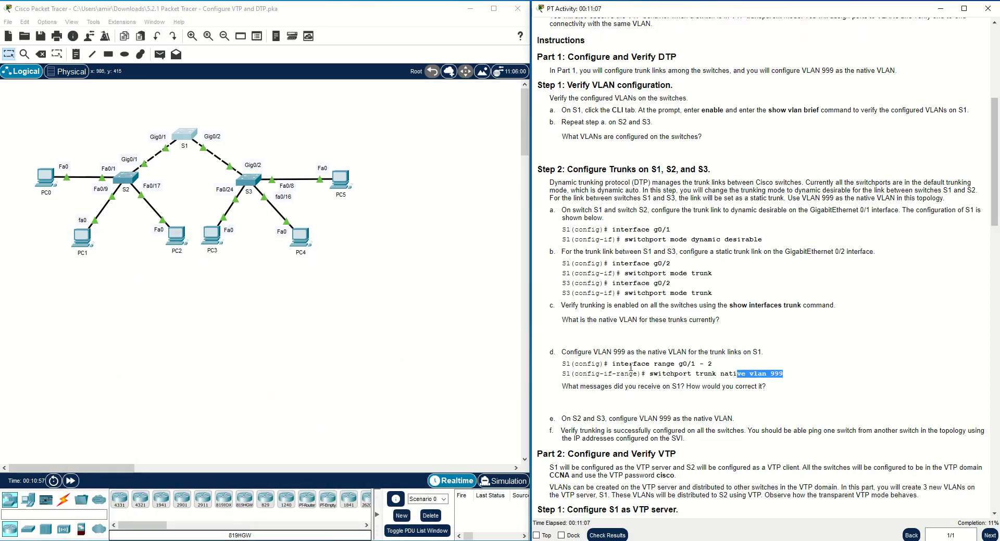
left_click_drag(614, 354, 761, 353)
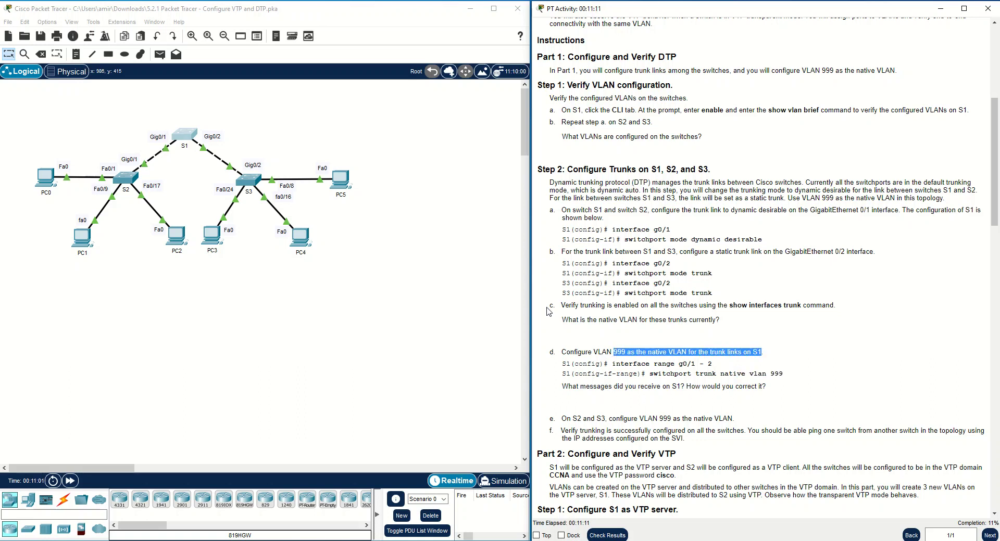
left_click(423, 264)
mouse_move(186, 137)
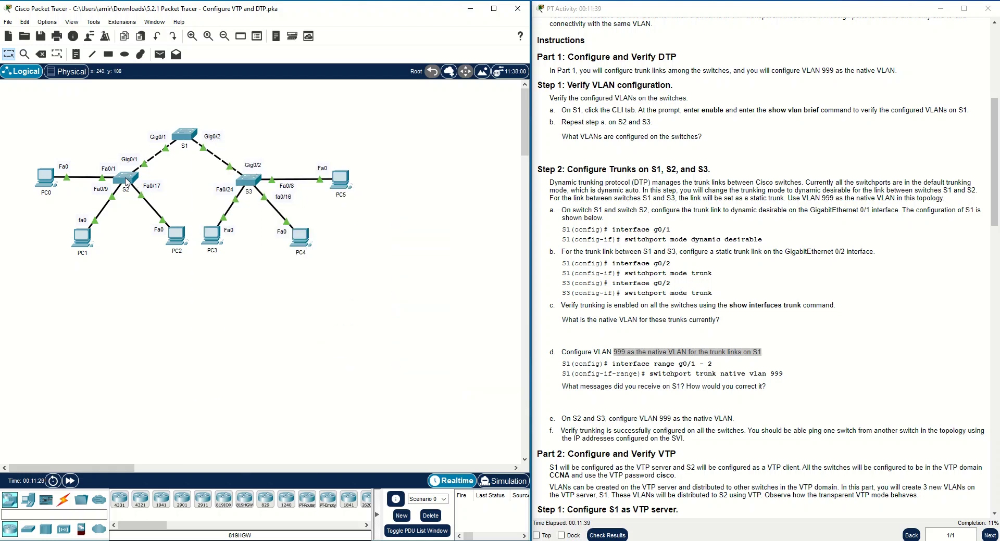
mouse_move(126, 182)
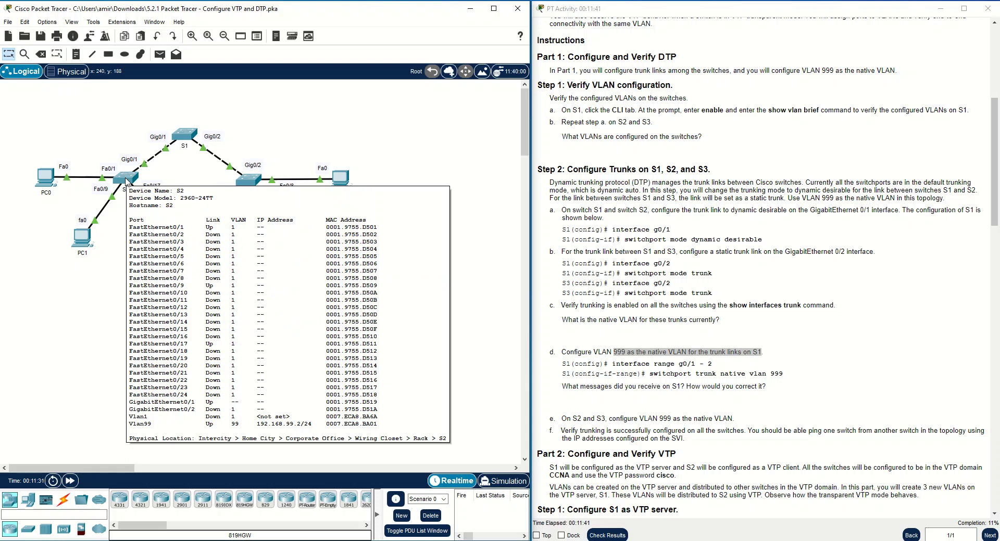
On S1, enter global configuration and select interface range g0/1-2.
left_click(184, 135)
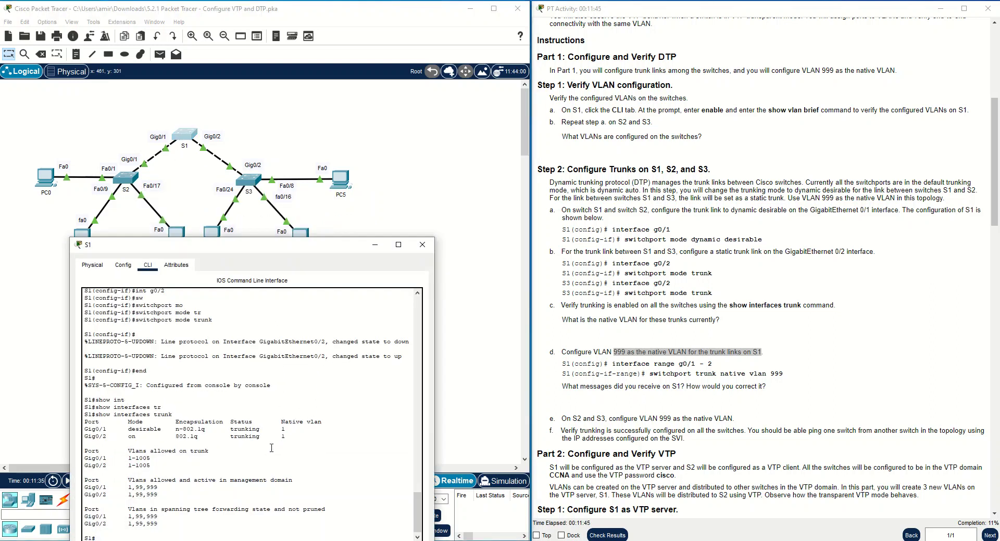
type("conf t")
key("Return")
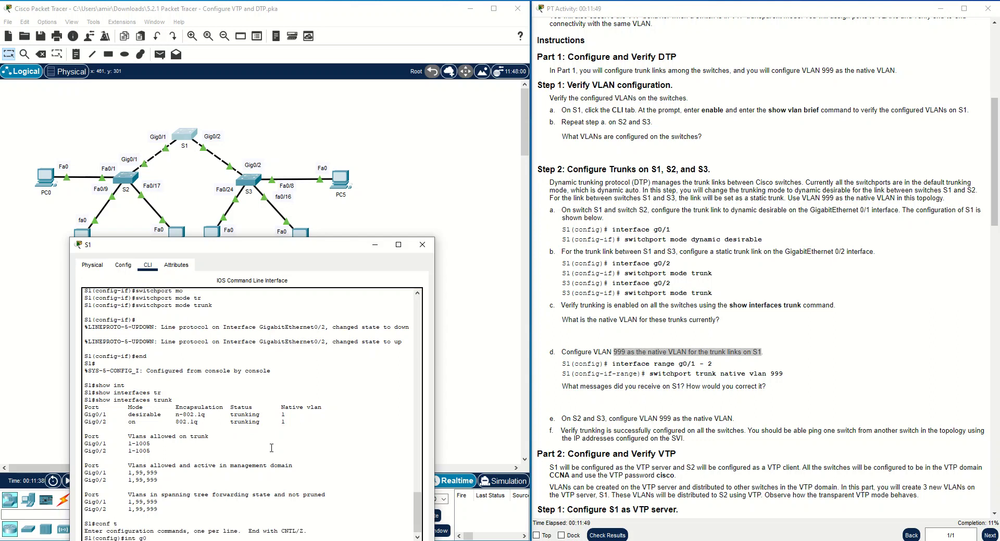
key("BackSpace")
type("ran")
key("Tab")
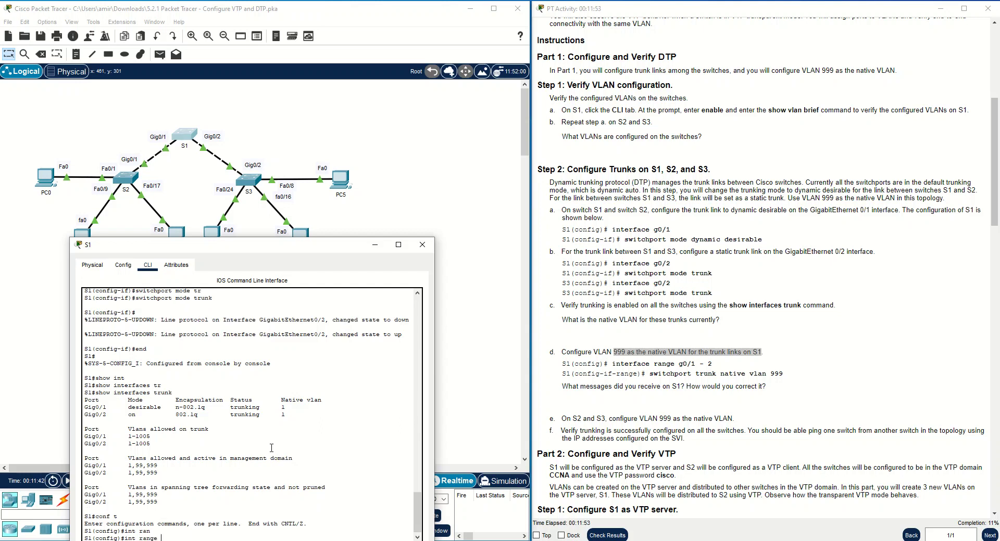
type("g0/1-2")
key("Return")
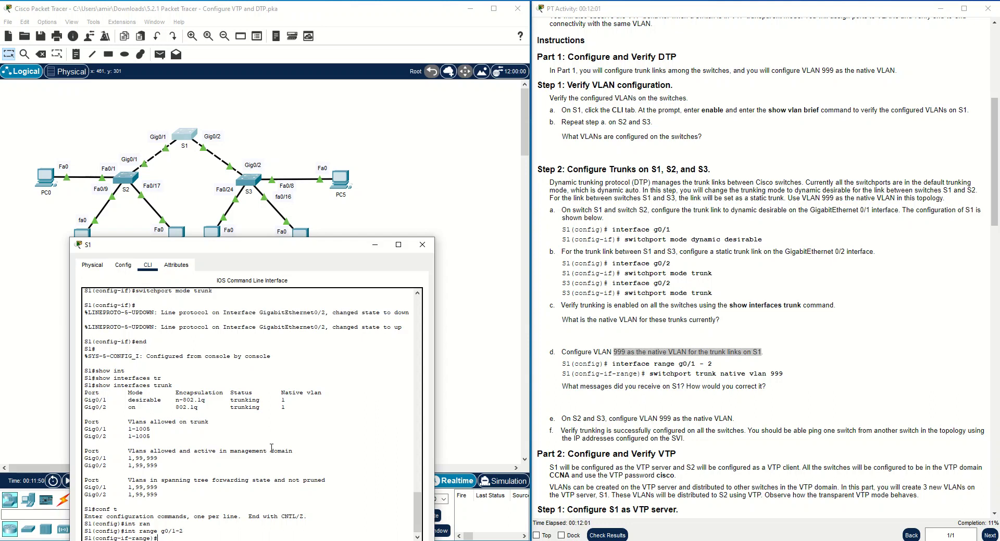
Set switchport trunk native vlan 999 on both uplink ports.
type("sw")
key("Tab")
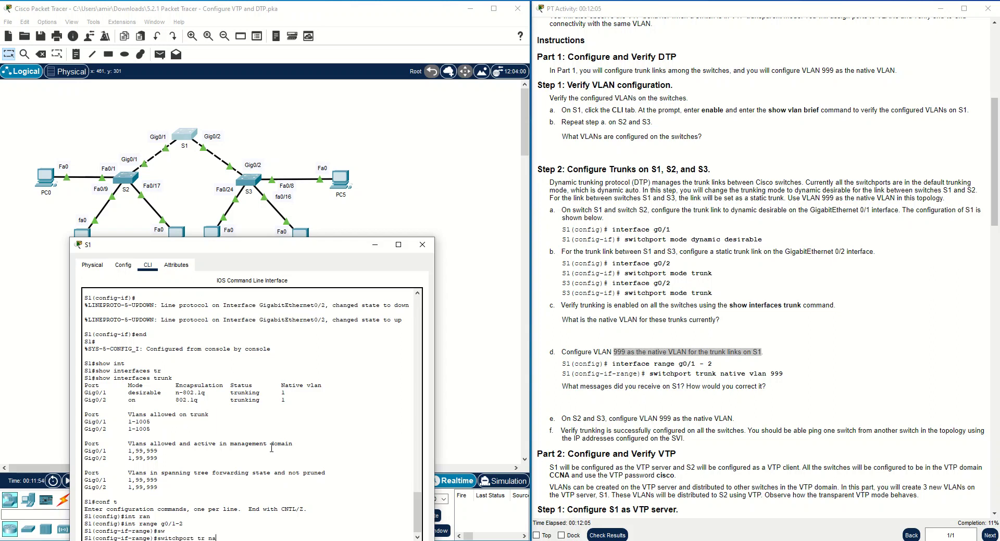
type("tr na vl 999")
key("Return")
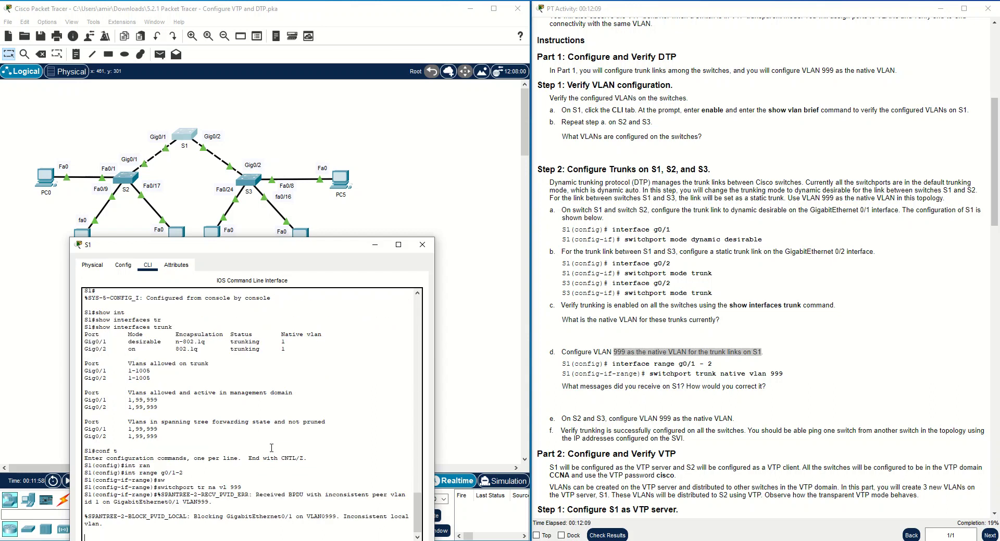
key("Return")
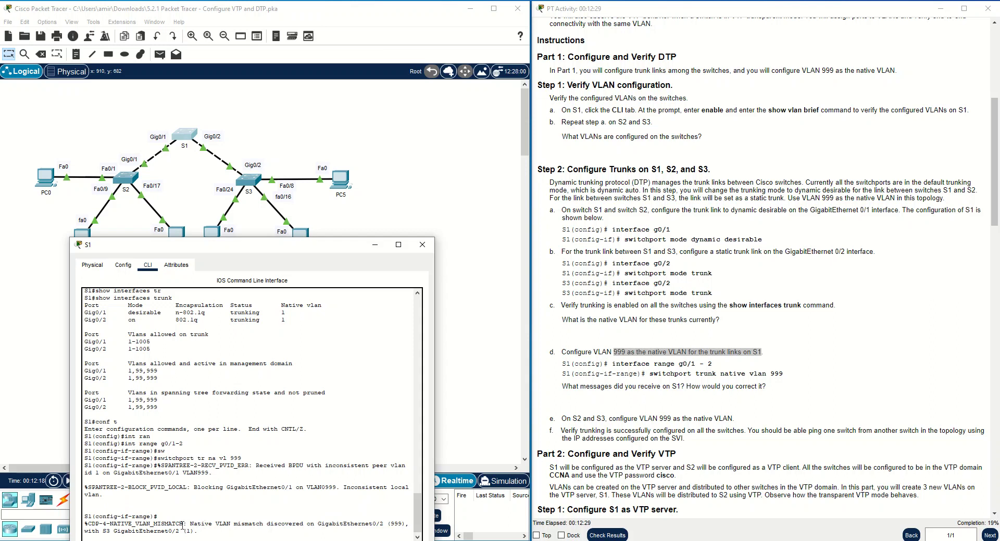
left_click_drag(150, 525, 386, 532)
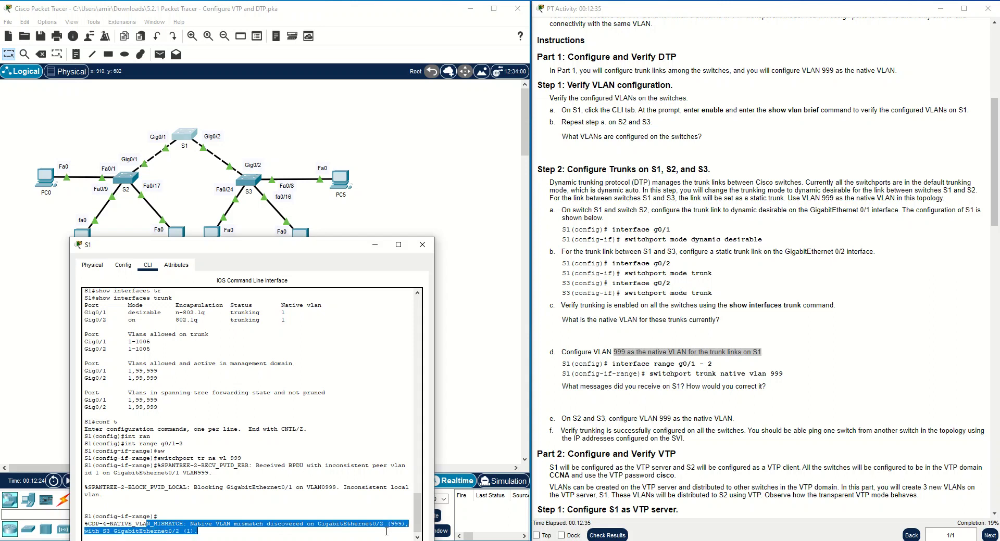
left_click(296, 524)
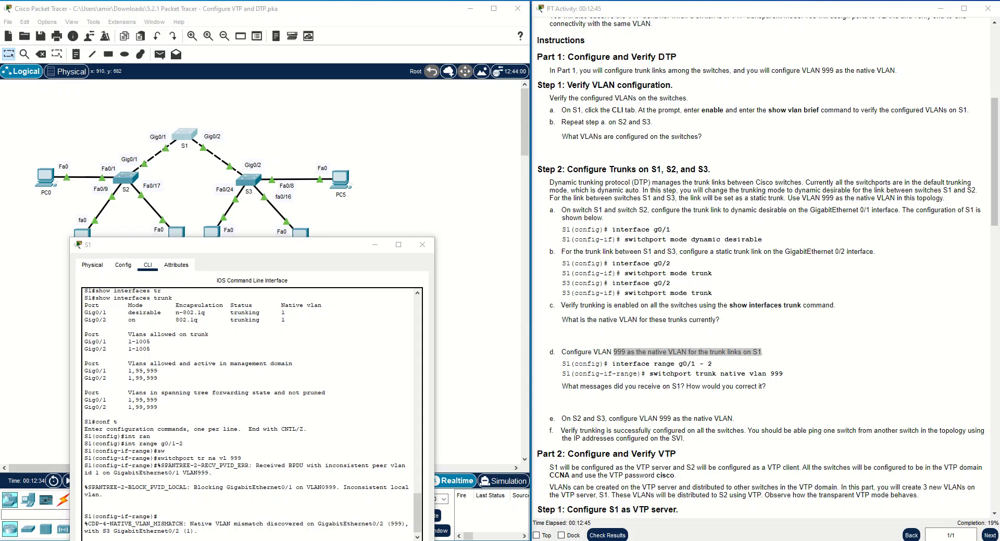
left_click(298, 524)
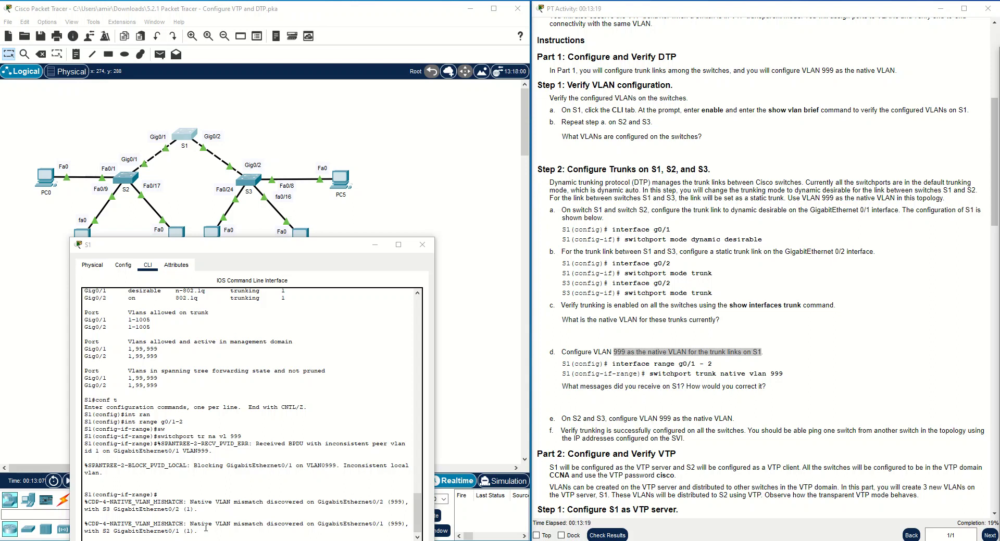
left_click(241, 529)
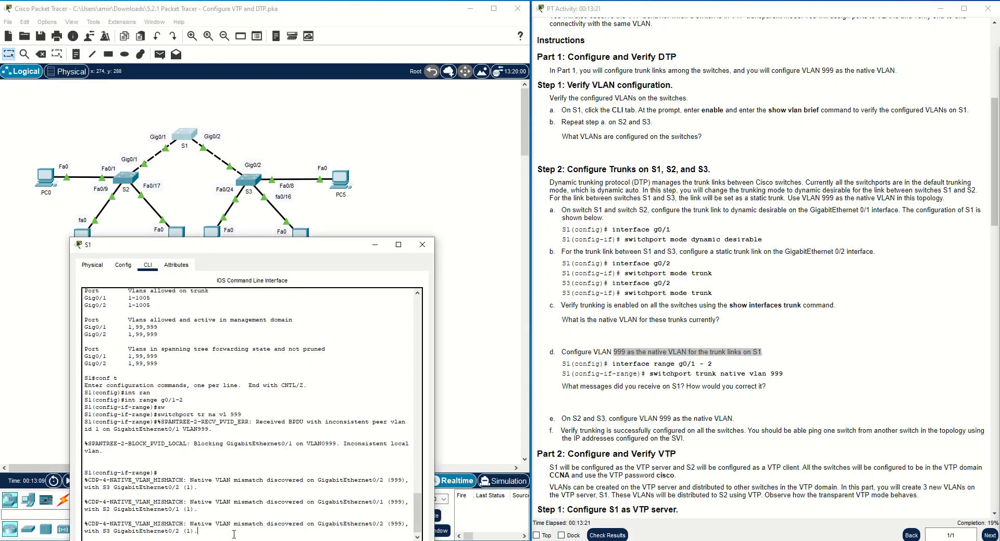
key("Return")
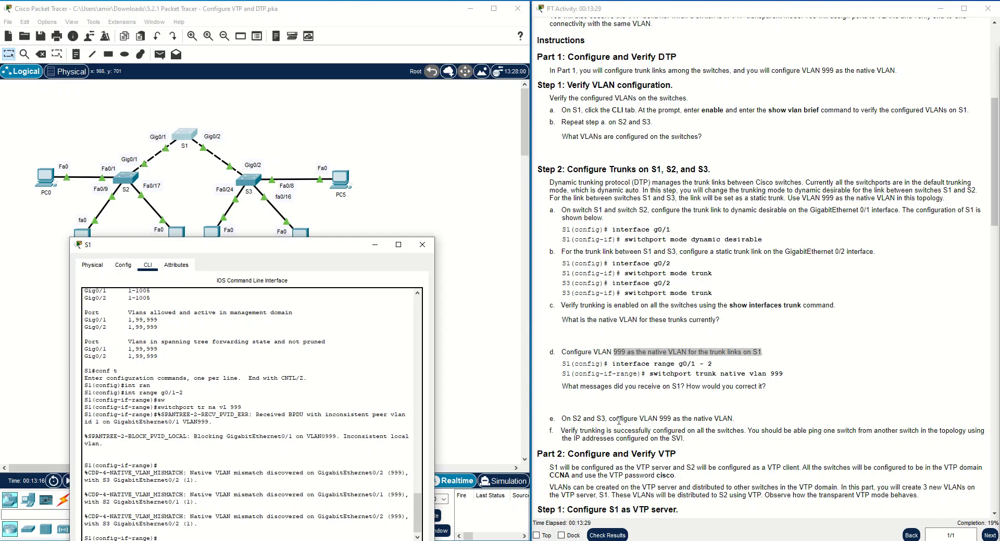
left_click_drag(608, 419, 563, 423)
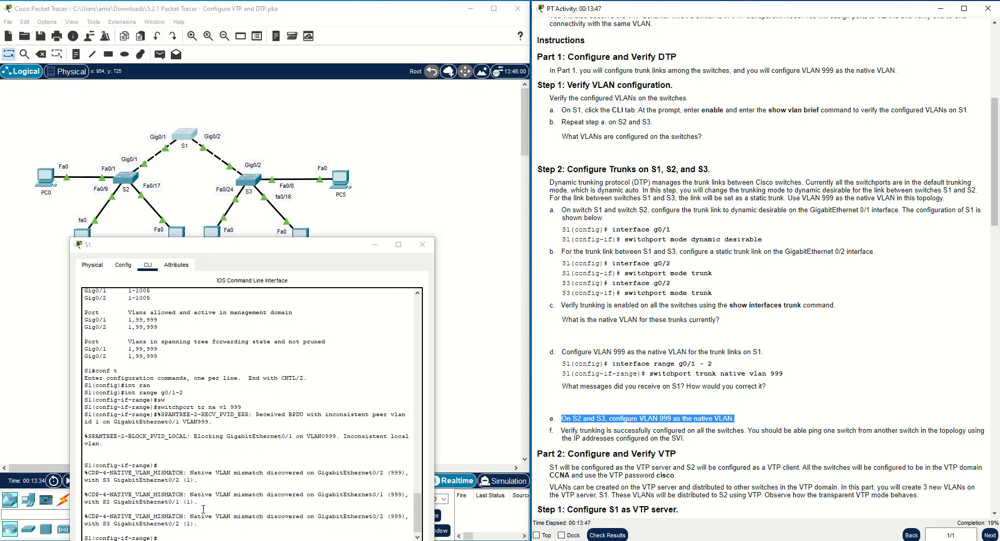
Switch from S1's console to S2's and review the native VLAN mismatch message.
left_click(375, 245)
left_click(126, 179)
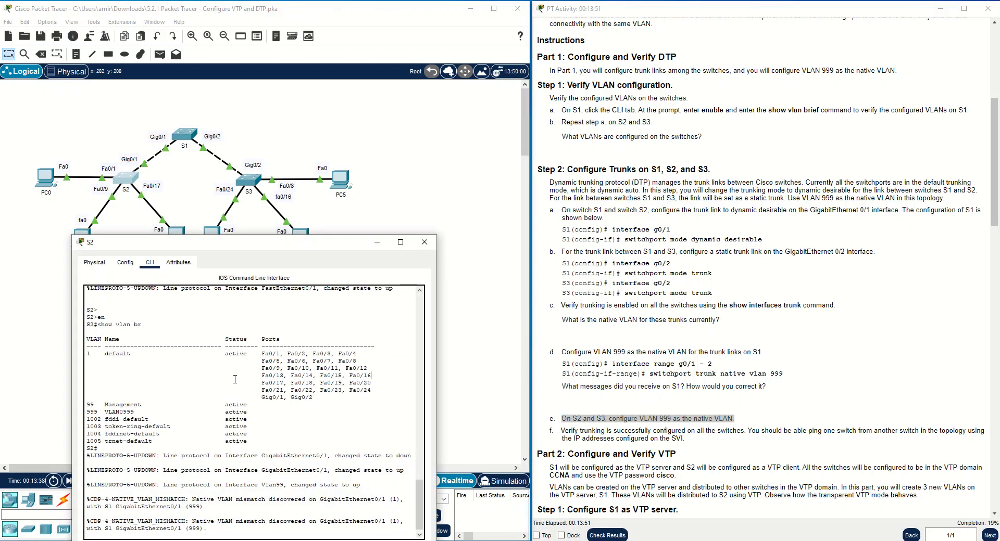
key("Return")
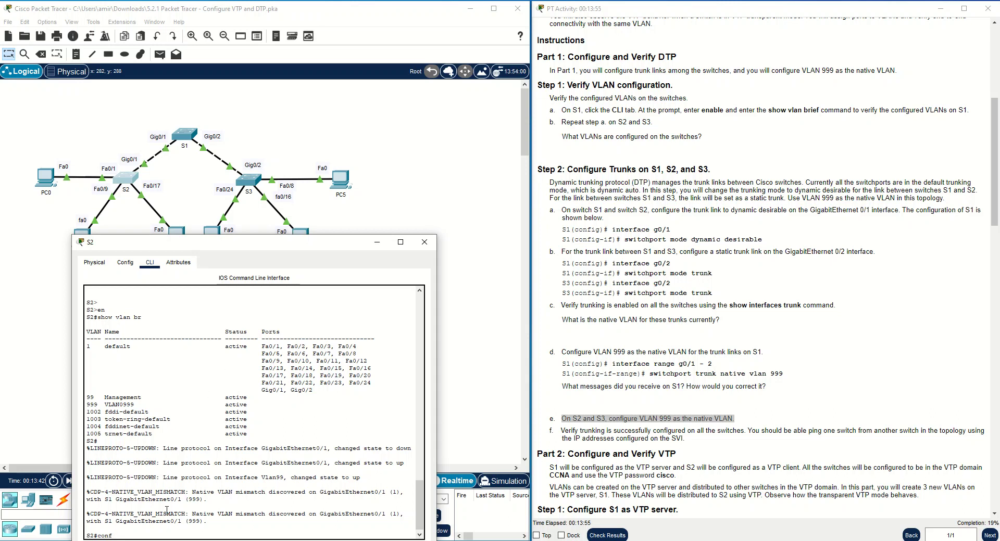
left_click_drag(156, 514, 305, 513)
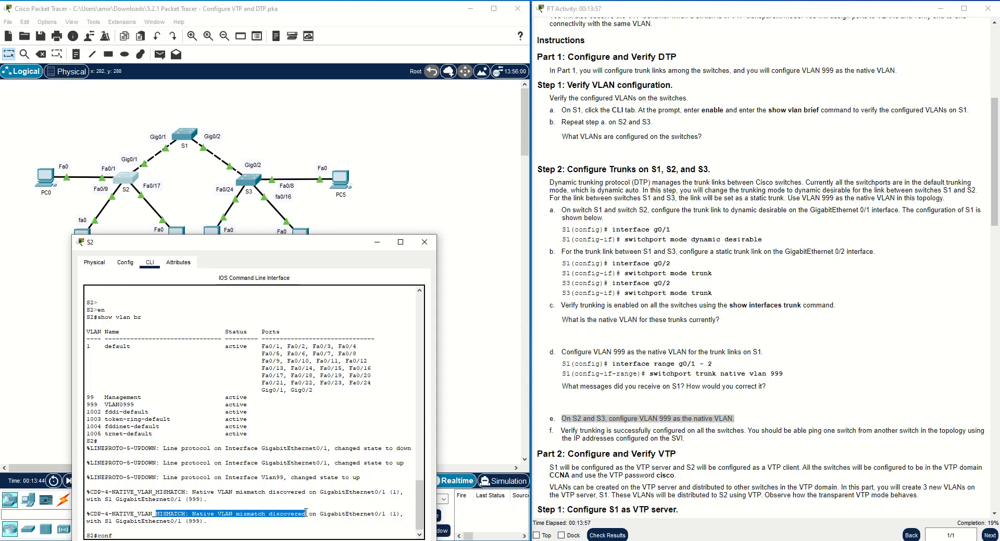
left_click(239, 532)
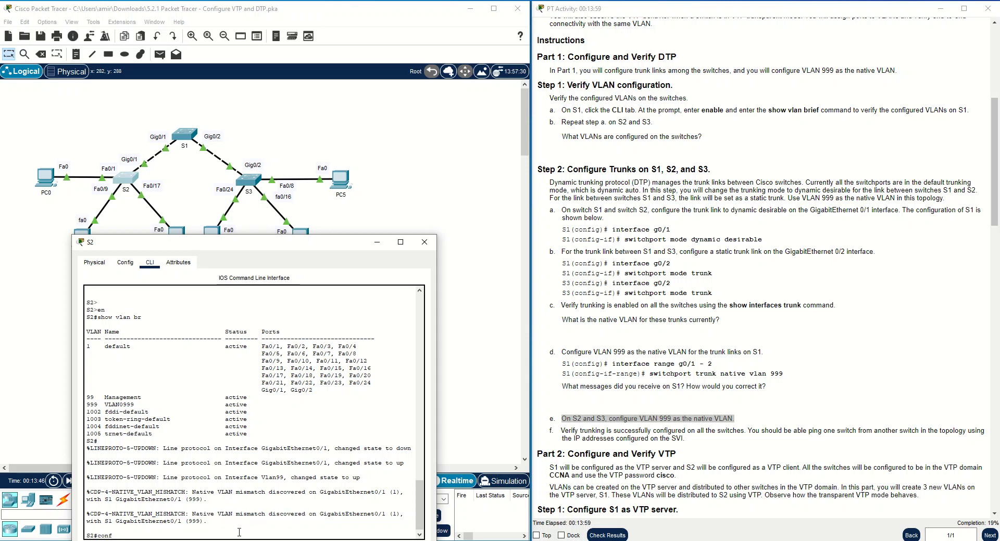
Set native VLAN 999 on S2's Gig0/1 trunk, then bring up S3's console.
type("conf t")
key("Return")
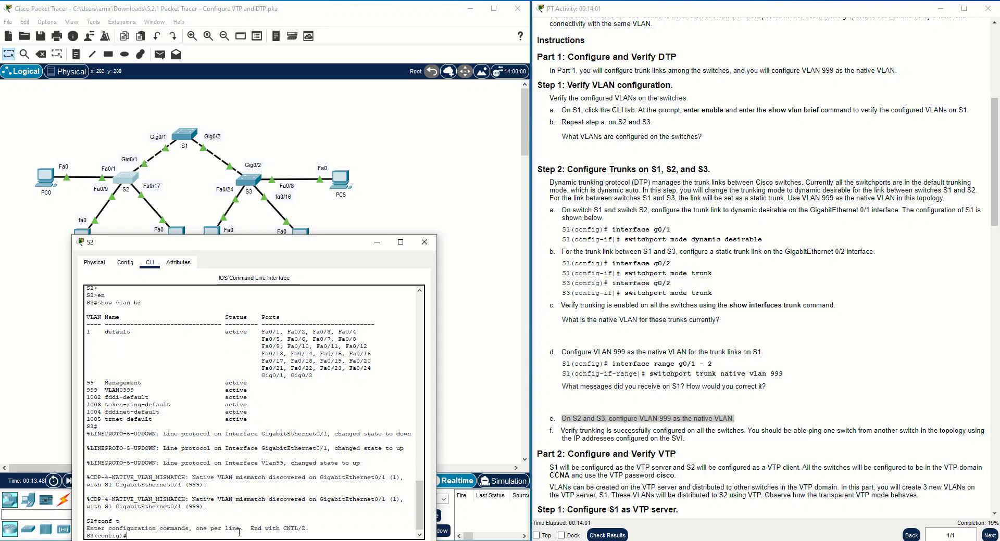
type("int g0/1")
key("Return")
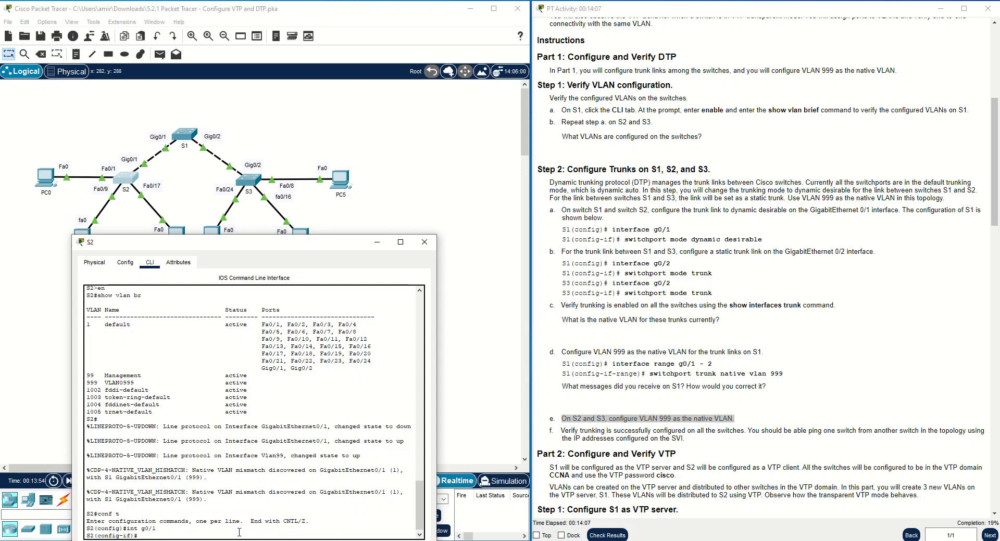
type("sw tr n")
key("Tab")
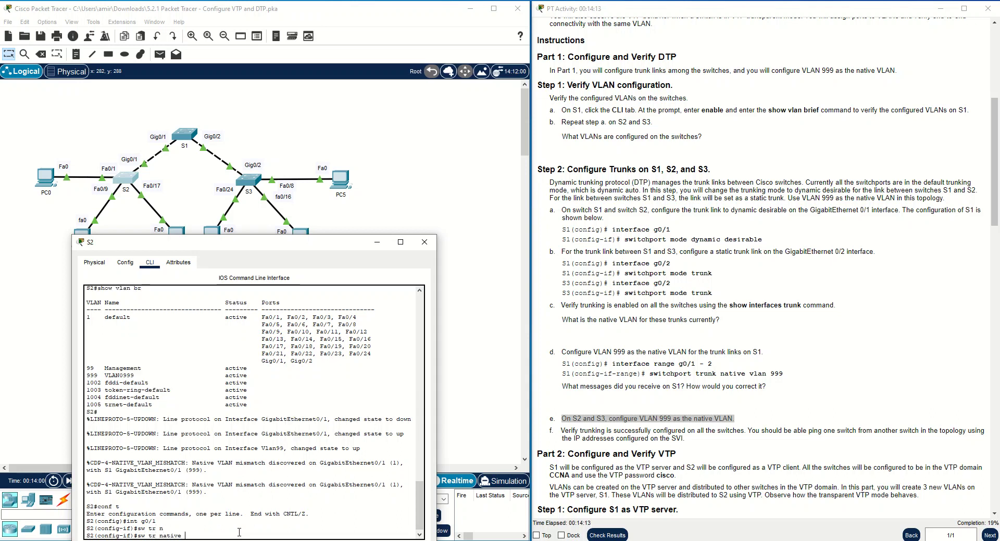
type("vlan 999")
key("Return")
left_click_drag(239, 536, 201, 529)
left_click_drag(137, 528, 219, 528)
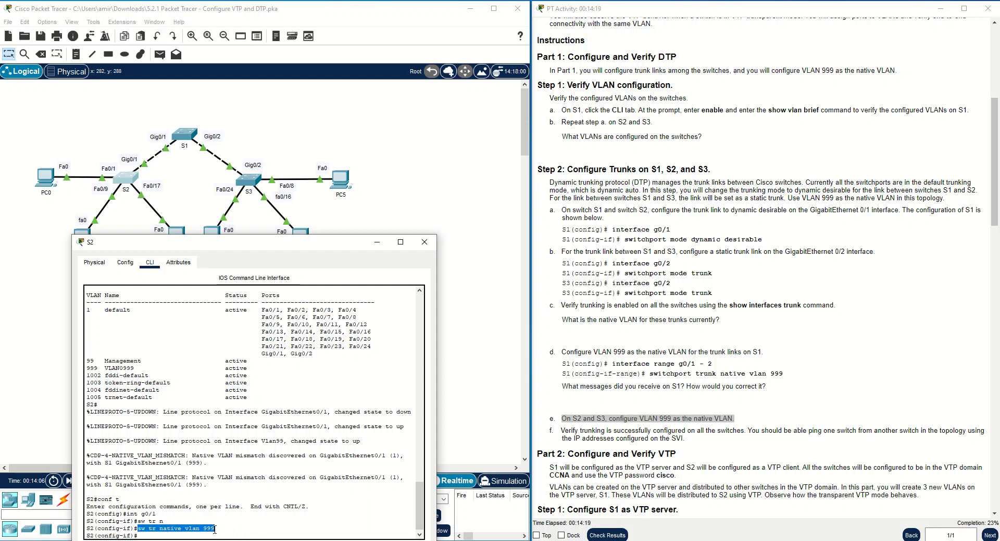
left_click(259, 182)
key("Return")
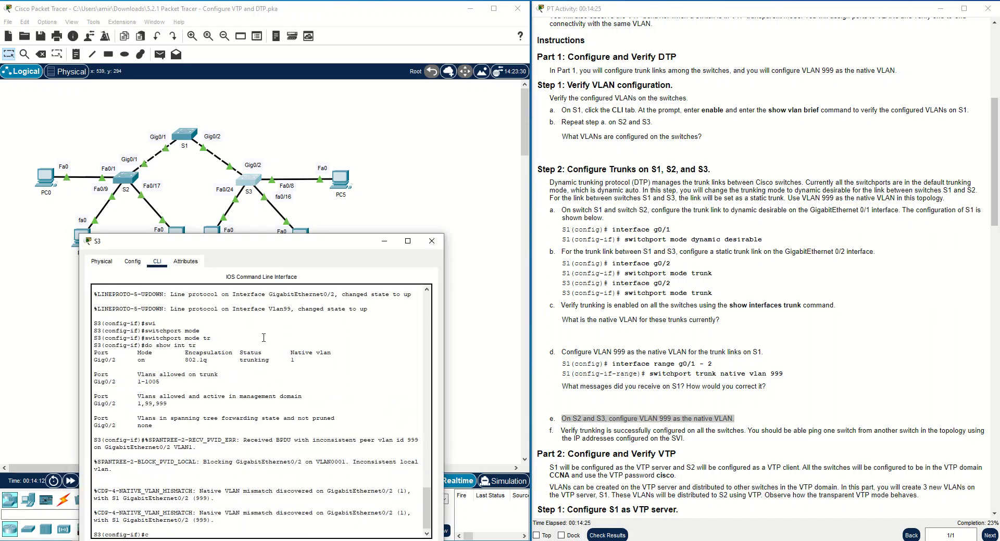
Set native VLAN 999 on S3's Gig0/2 trunk, then reopen S3's console window.
type("ex")
key("Return")
type("int g0/2")
key("Return")
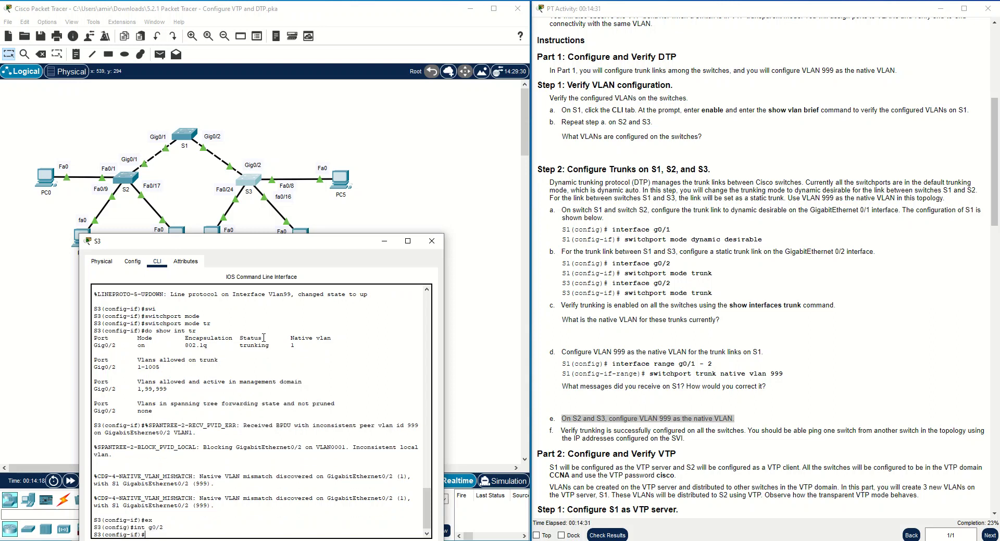
type("sw tr native vlan 999")
key("Return")
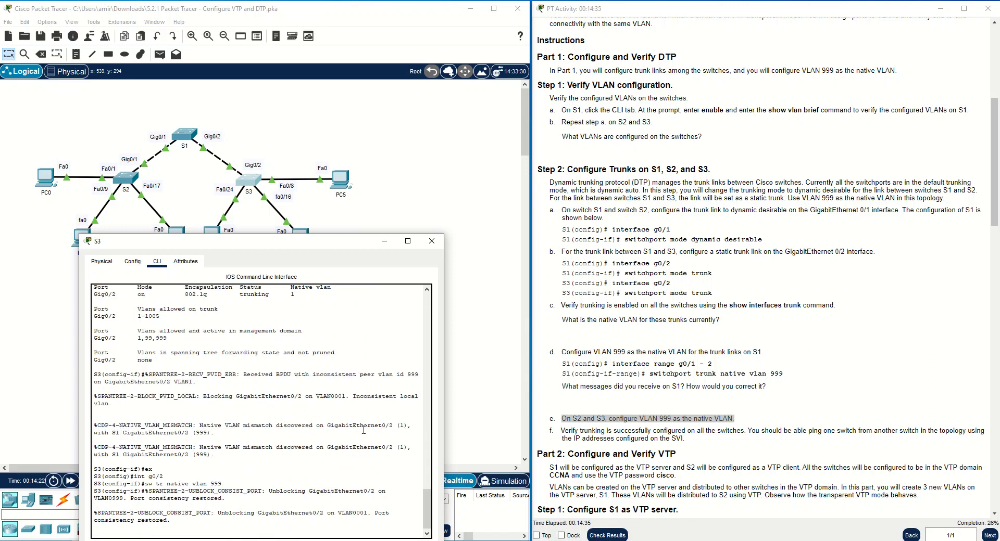
key("Return")
key("Return")
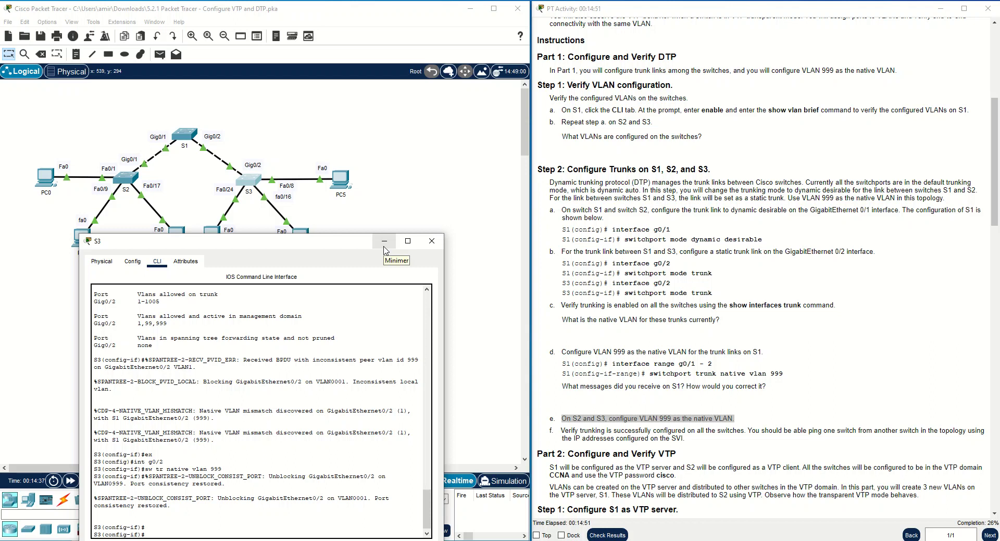
left_click(384, 248)
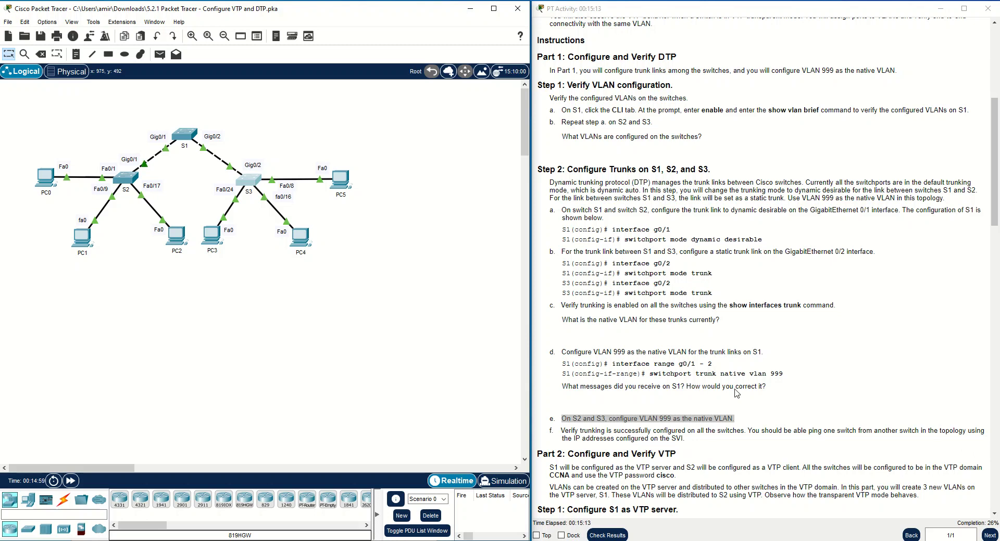
left_click(255, 189)
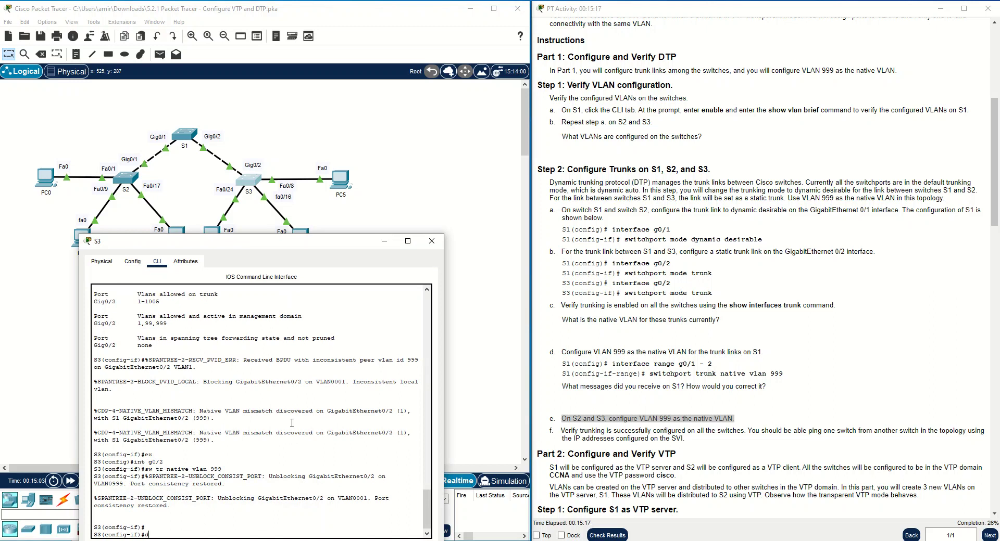
List S3's trunks to confirm native VLAN 999 on Gig0/2, then enter do show int tr on S2.
key("BackSpace")
type("end")
key("Return")
key("Return")
key("Return")
type("show in")
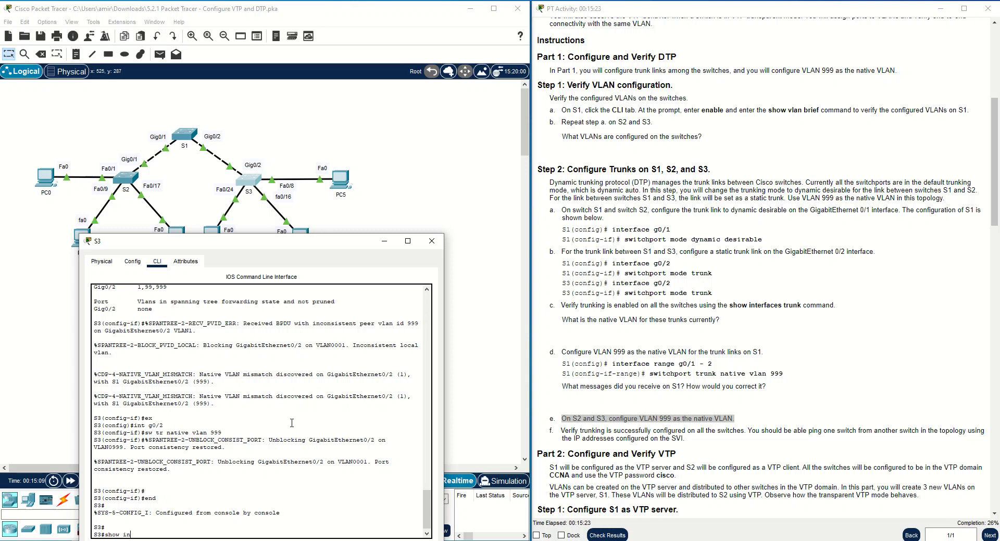
type("t vlan")
key("Return")
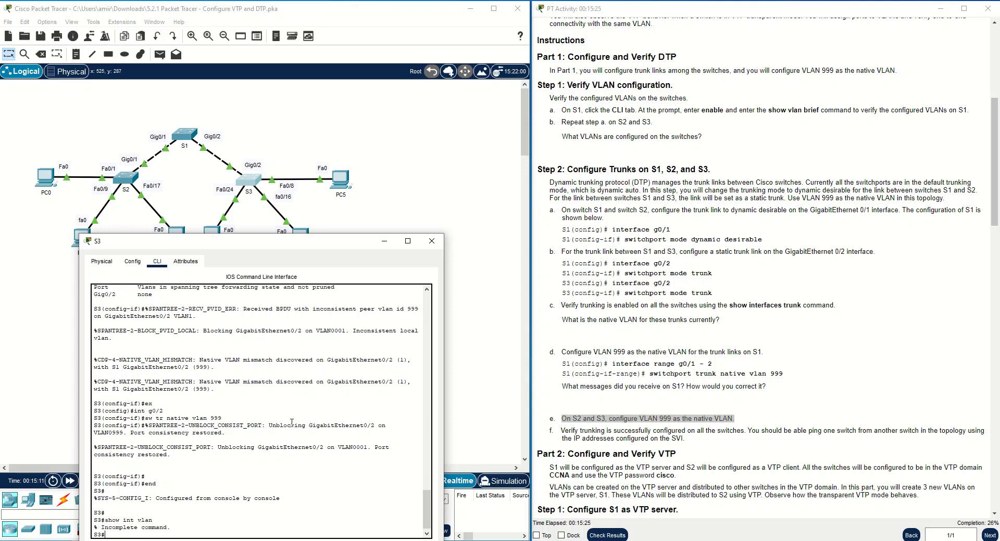
key("Up")
key("BackSpace")
key("BackSpace")
type("tr")
key("Return")
left_click_drag(303, 455, 291, 457)
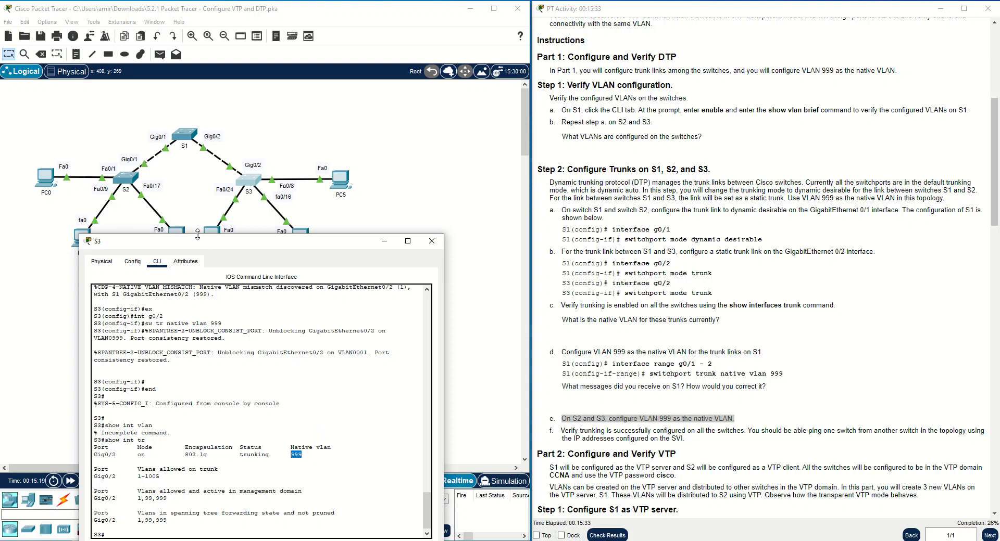
left_click(127, 178)
type("do show int t")
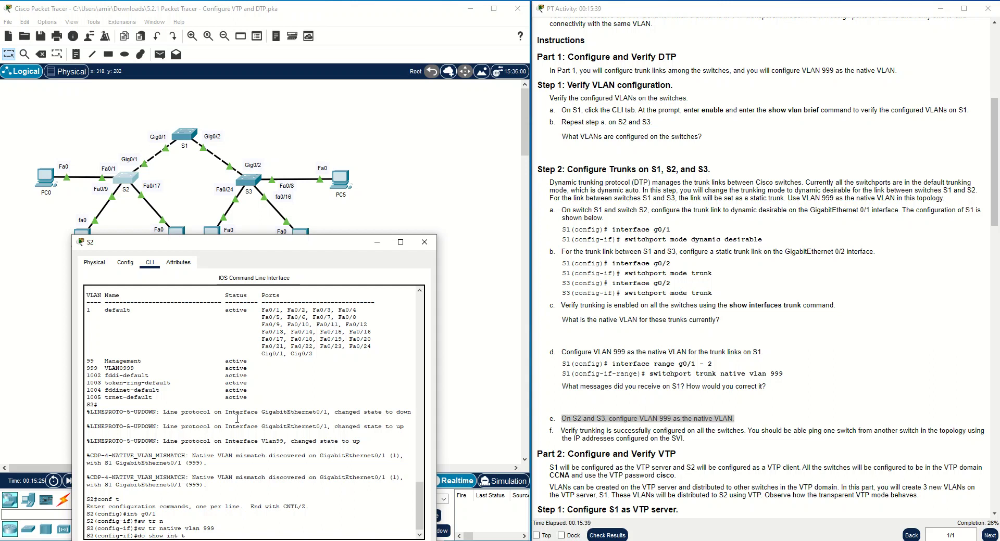
type("r")
Confirm native VLAN 999 in S2's trunk listing and leave configuration mode.
key("Return")
left_click_drag(295, 456, 281, 457)
left_click(328, 448)
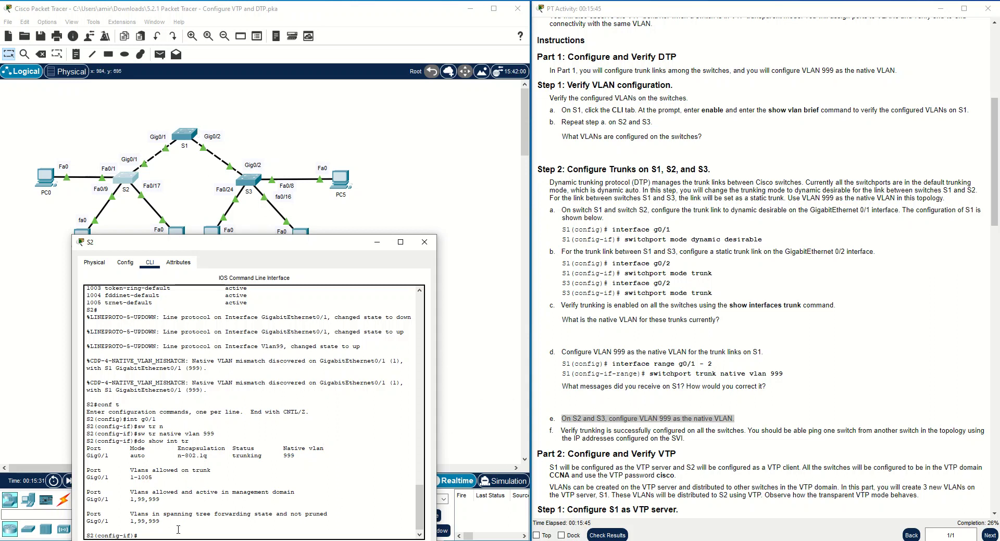
type("end")
key("Return")
key("Return")
Ping S3 at 192.168.99.3 from S2, copying the address from the Addressing Table.
type("ping")
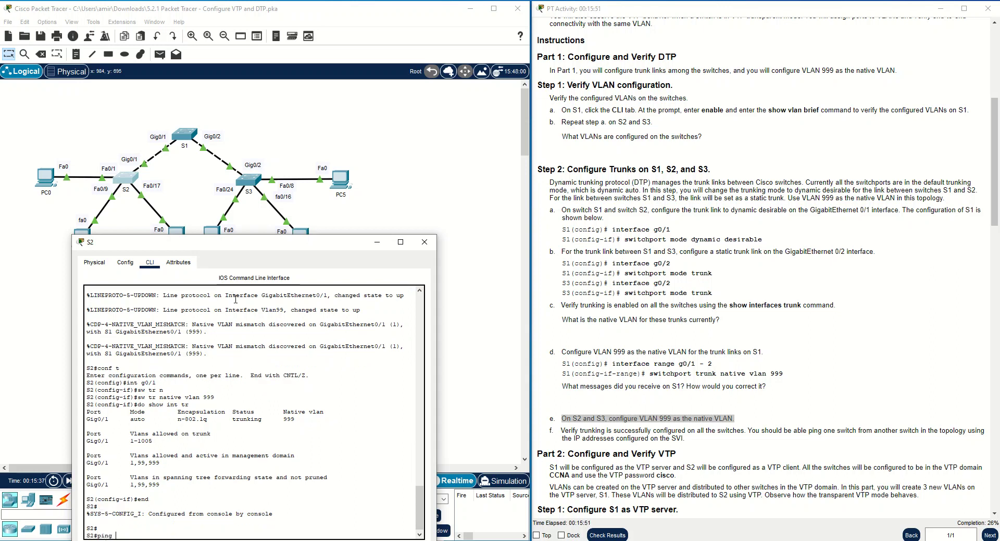
scroll(765, 208, "up", 5)
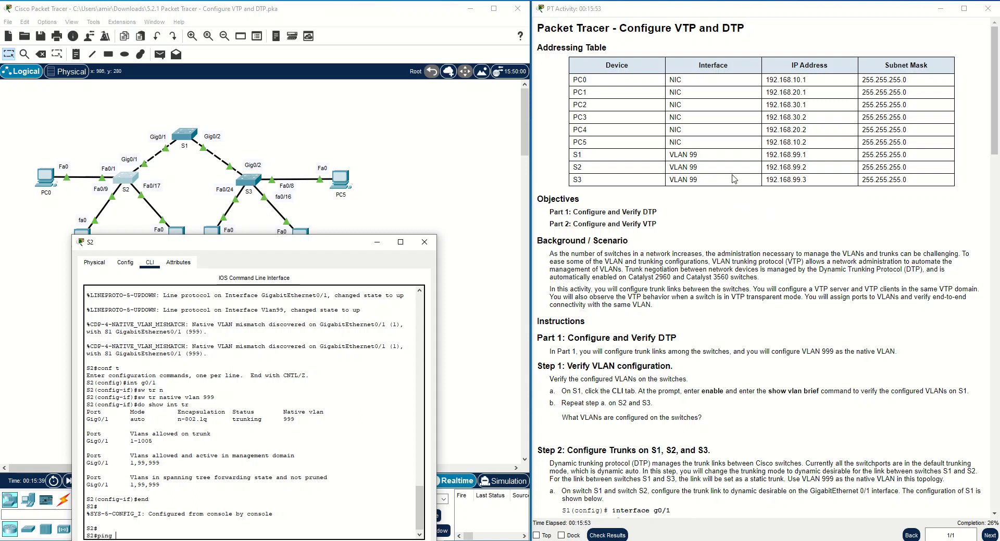
left_click_drag(807, 179, 764, 180)
right_click(771, 177)
left_click(788, 183)
left_click(364, 418)
key("ctrl+v")
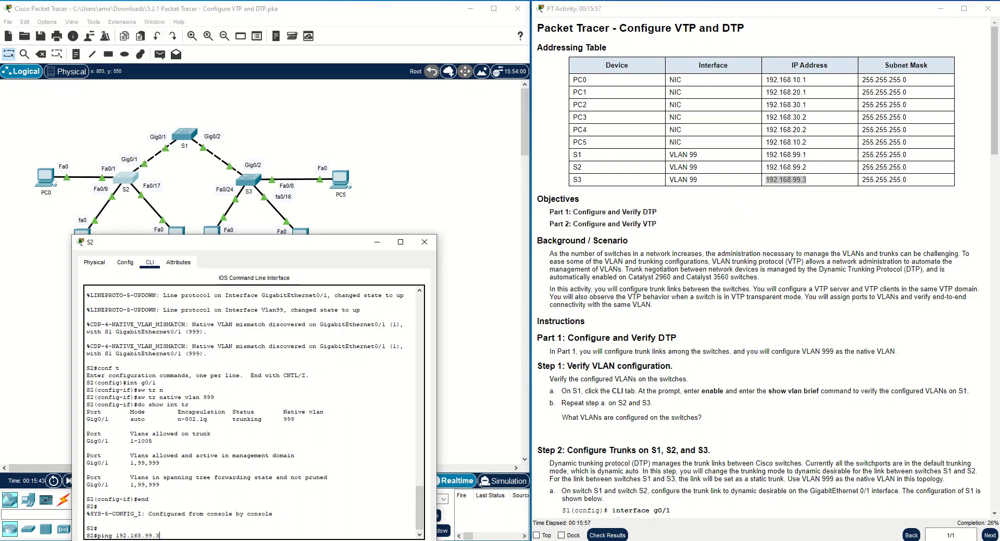
key("Return")
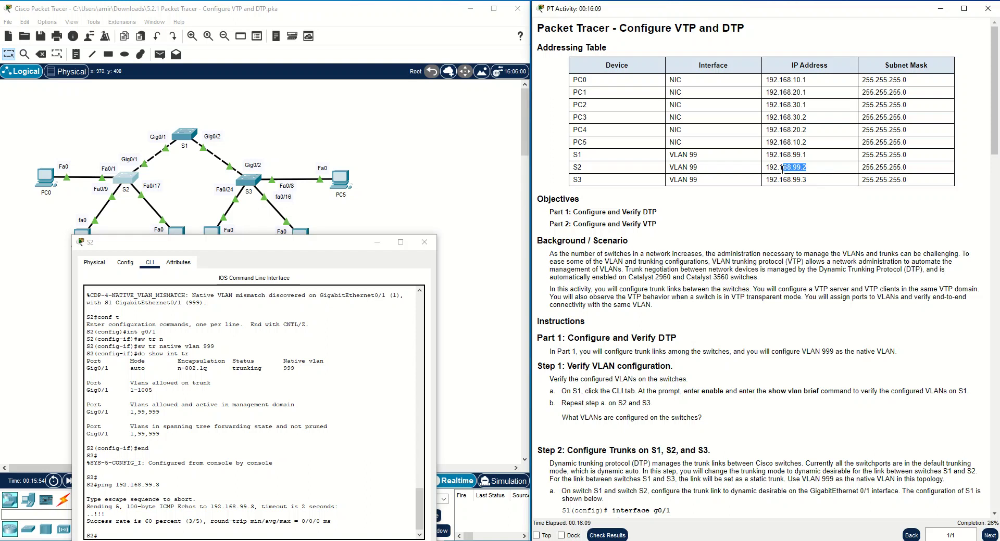
Ping S1 at 192.168.99.1 from S2, then close S2's window.
left_click_drag(806, 155, 765, 155)
left_click(254, 497)
right_click(221, 526)
left_click(237, 537)
key("Return")
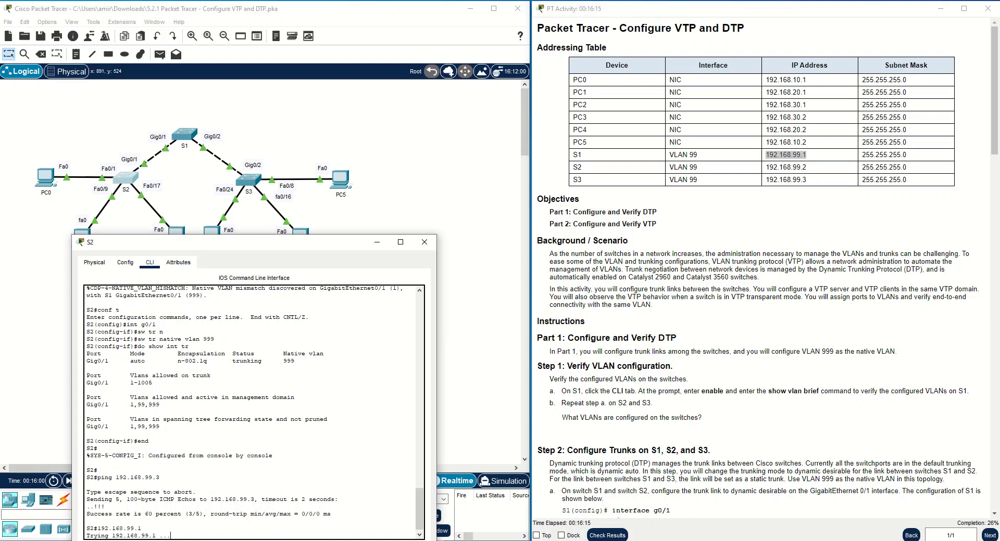
key("Up")
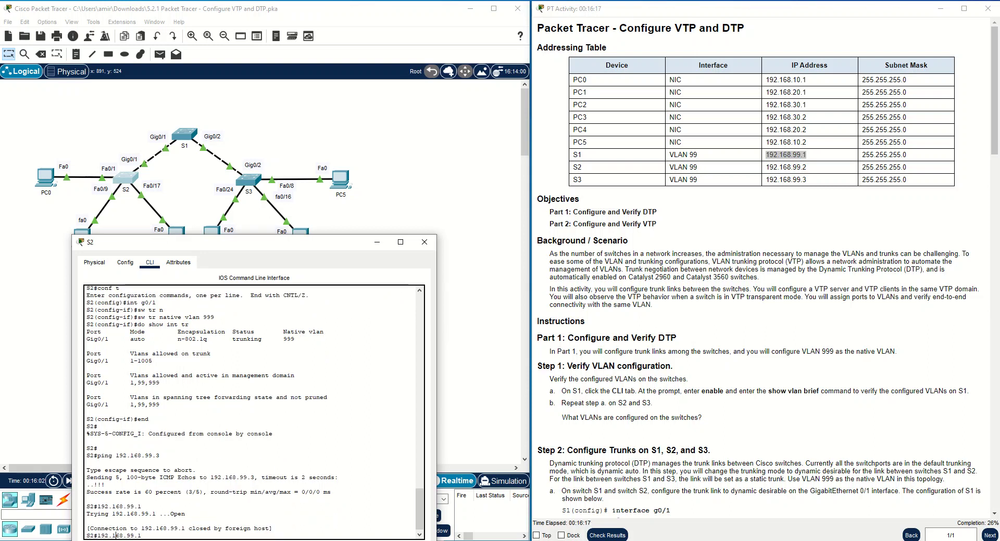
left_click(98, 535)
type("ping")
key("Return")
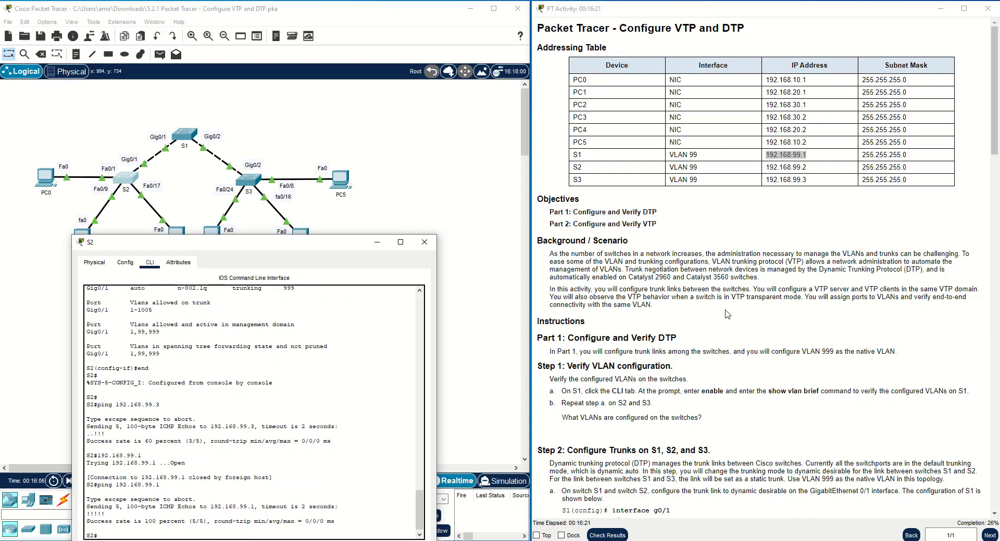
left_click(424, 241)
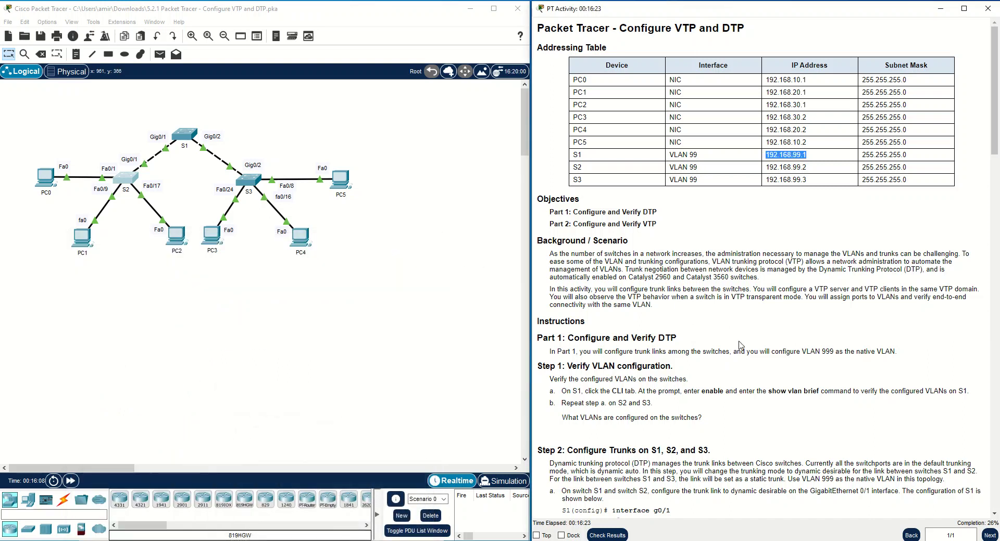
scroll(734, 390, "down", 3)
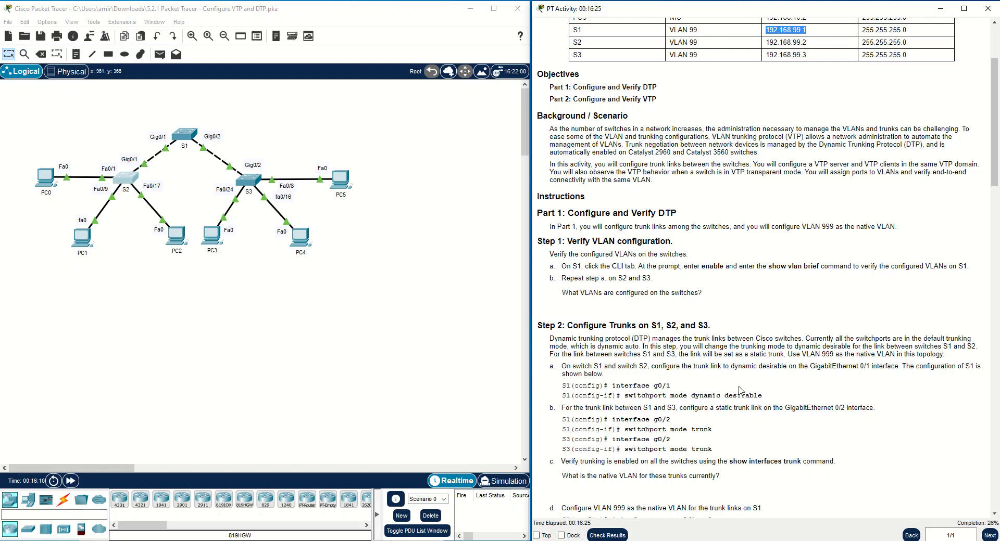
scroll(740, 391, "down", 7)
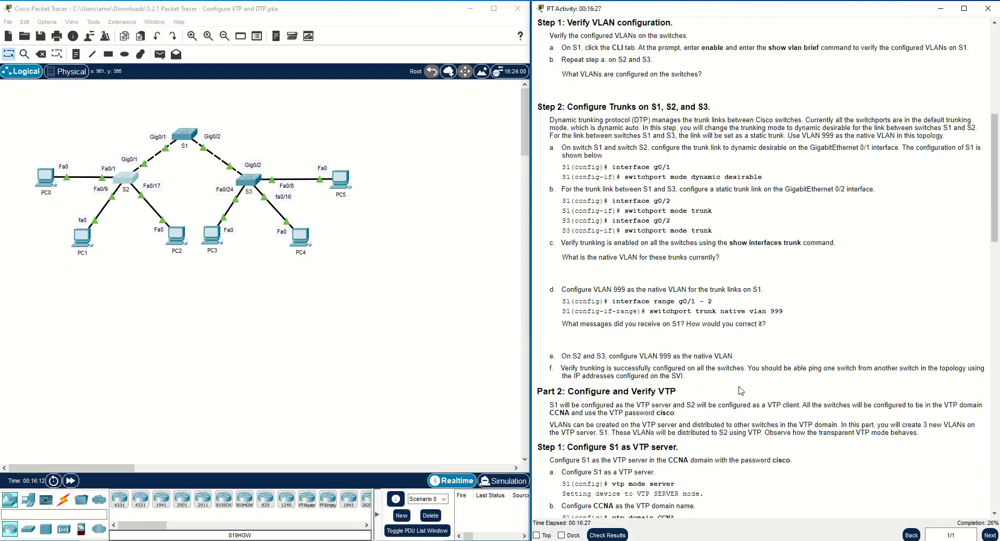
scroll(740, 391, "down", 2)
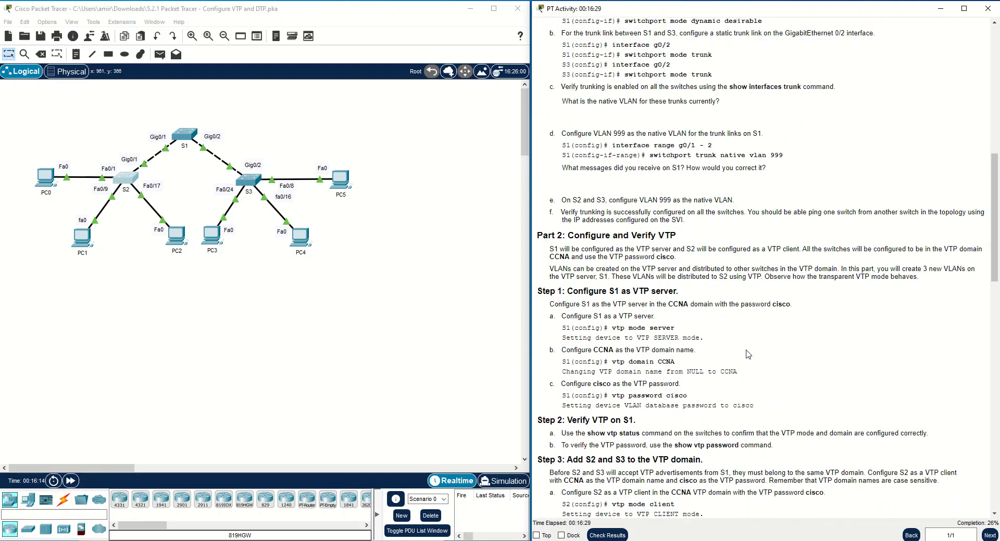
left_click_drag(567, 235, 682, 240)
left_click(652, 256)
scroll(726, 252, "up", 5)
double_click(667, 88)
left_click_drag(640, 88, 541, 88)
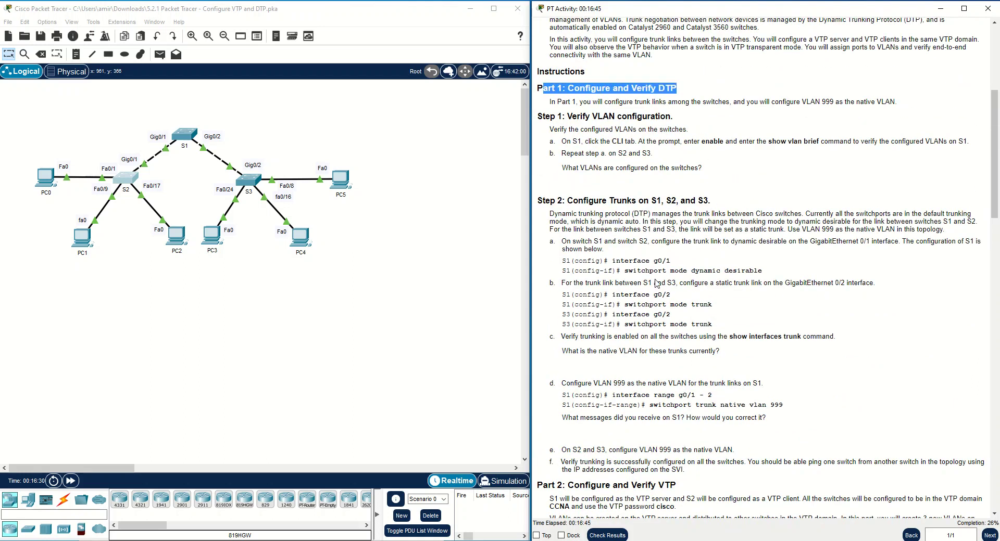
left_click(631, 214)
scroll(669, 290, "down", 2)
scroll(669, 291, "down", 3)
left_click_drag(678, 297, 571, 298)
left_click(625, 316)
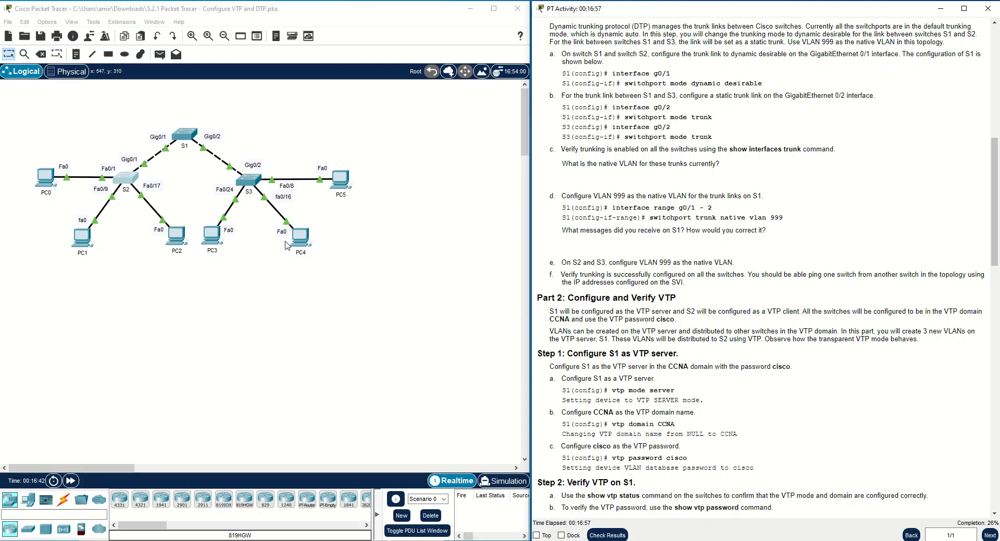
left_click_drag(553, 313, 671, 312)
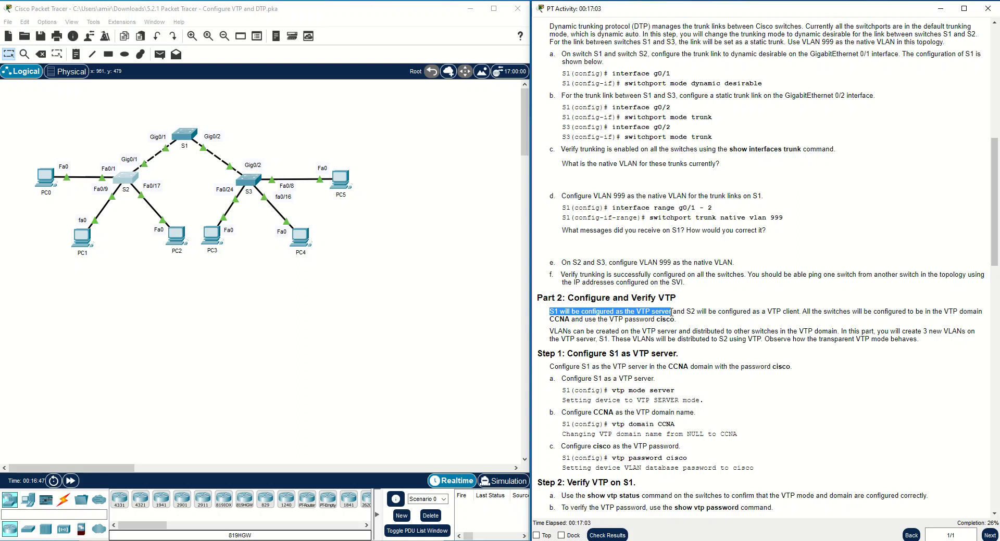
left_click(667, 311)
left_click_drag(659, 311, 656, 311)
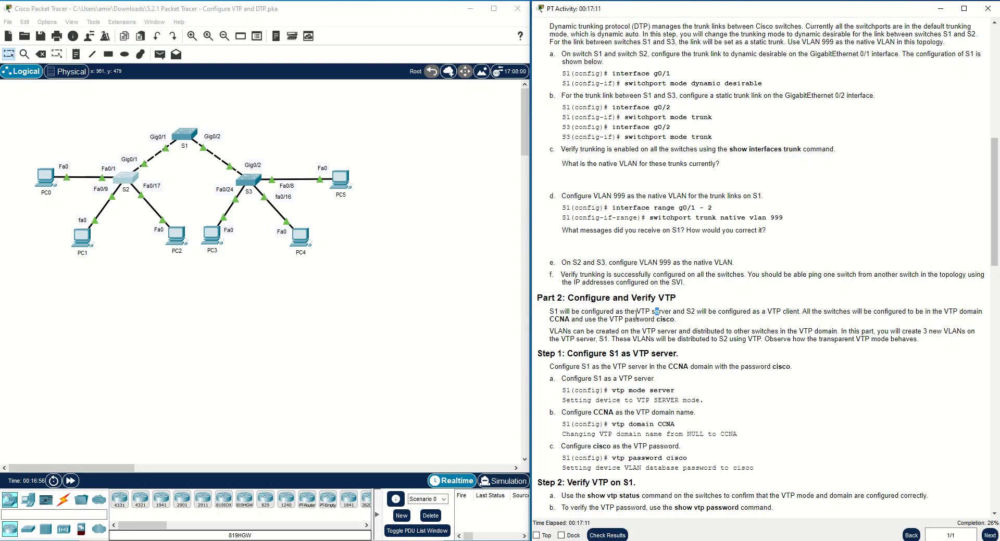
left_click(700, 312)
left_click_drag(781, 311, 800, 312)
left_click(800, 313)
On S1, exit interface range configuration and set VTP mode to server.
left_click(195, 135)
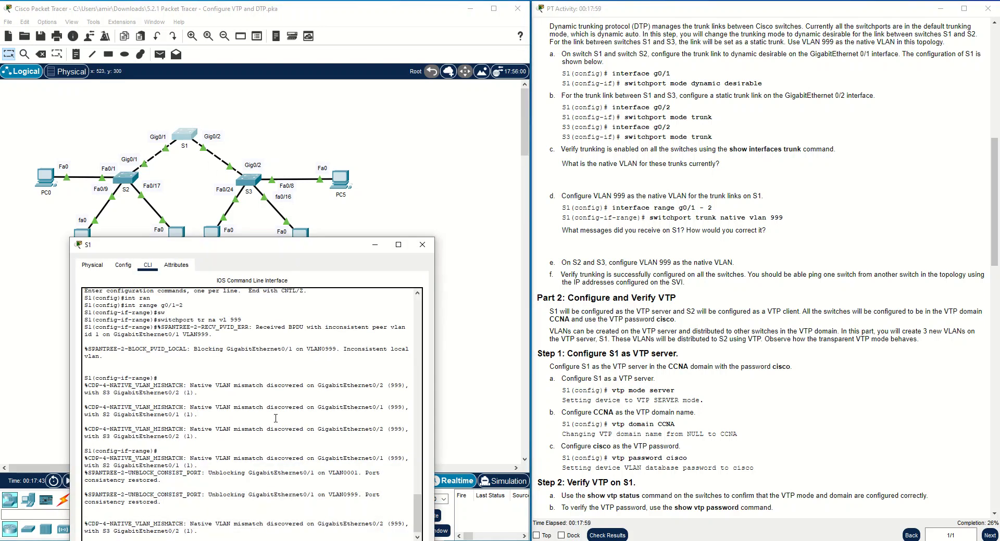
key("Return")
key("Return")
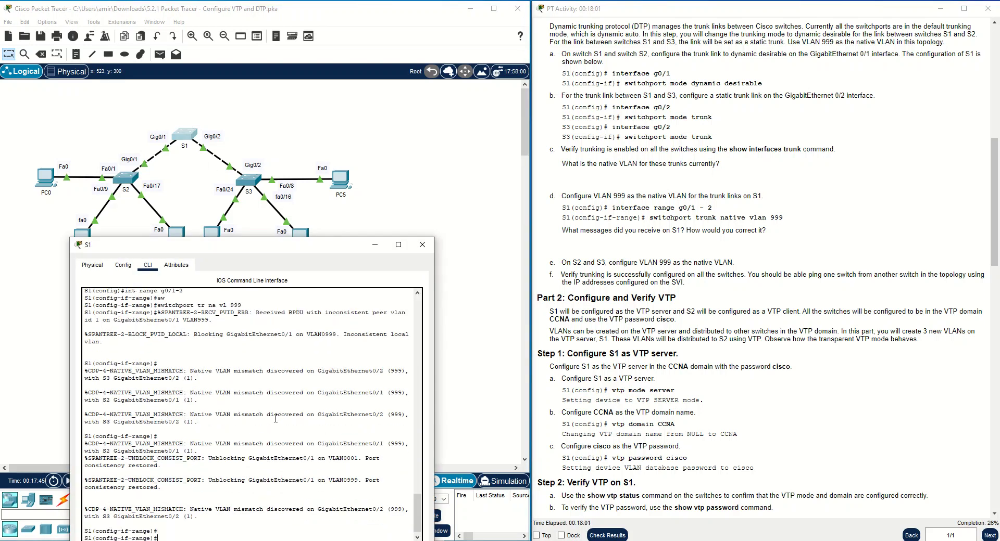
type("en")
key("BackSpace")
type("x")
key("Return")
key("Return")
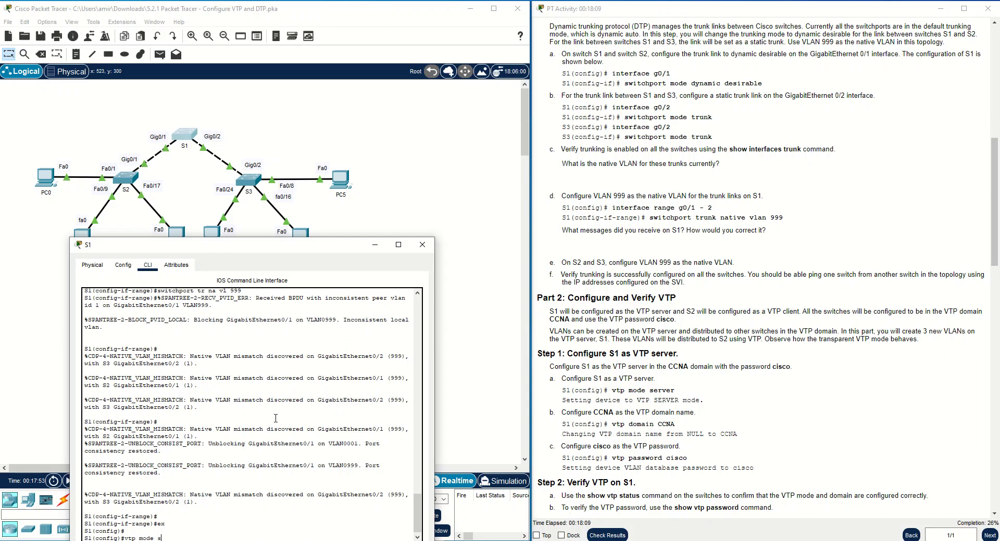
type("e")
key("Tab")
key("Return")
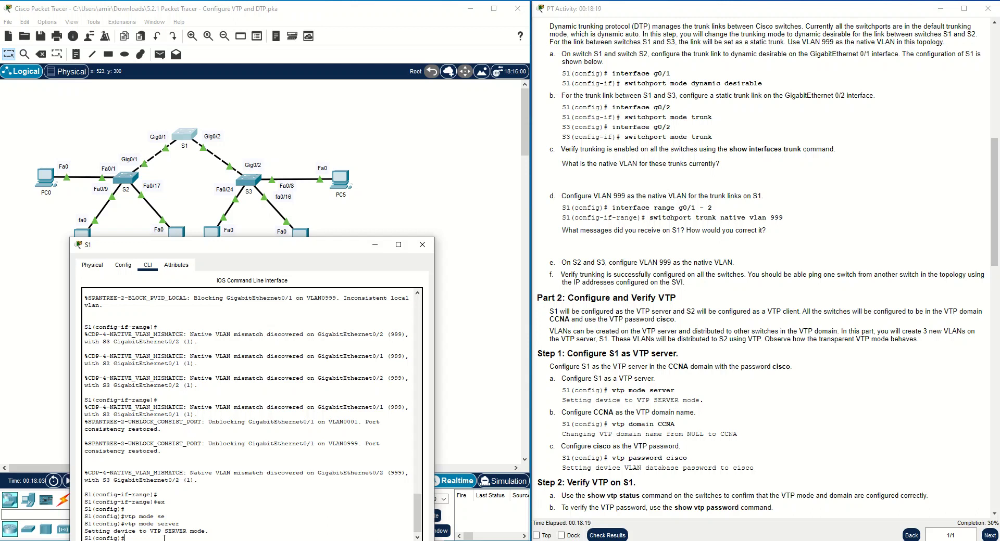
Set S1's VTP domain to CCNA and configure its VTP password.
type("vtp dom")
key("Tab")
type("CCNA")
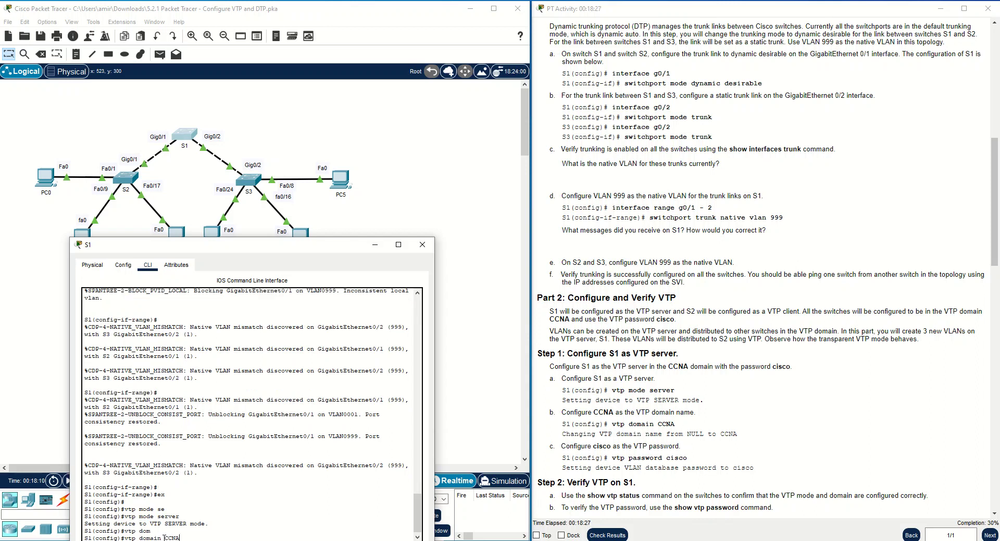
key("Return")
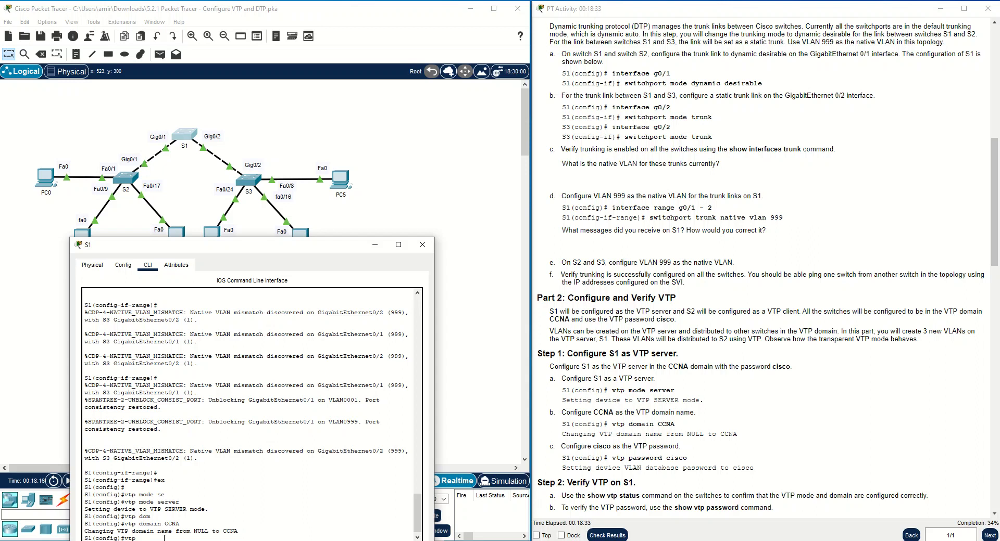
key("Tab")
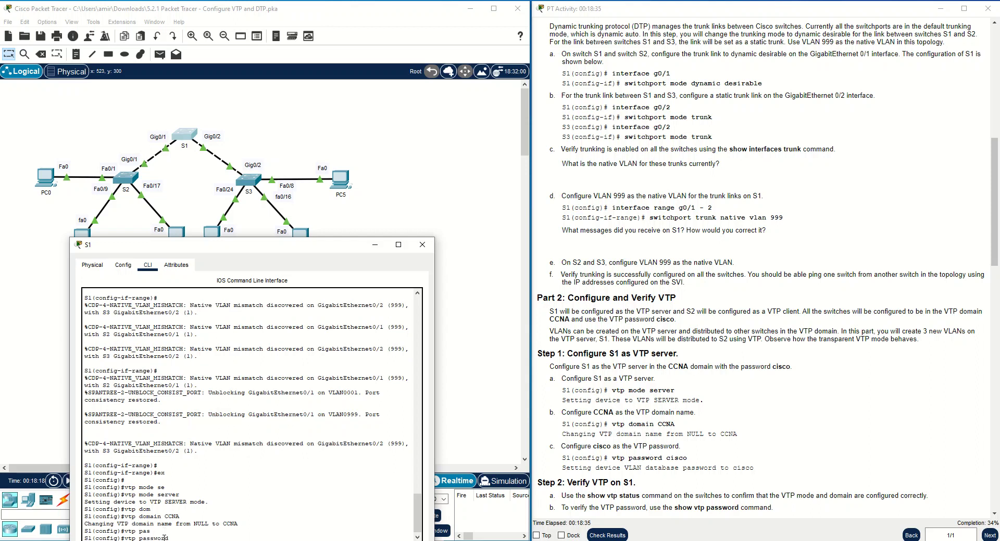
type("cis")
key("Return")
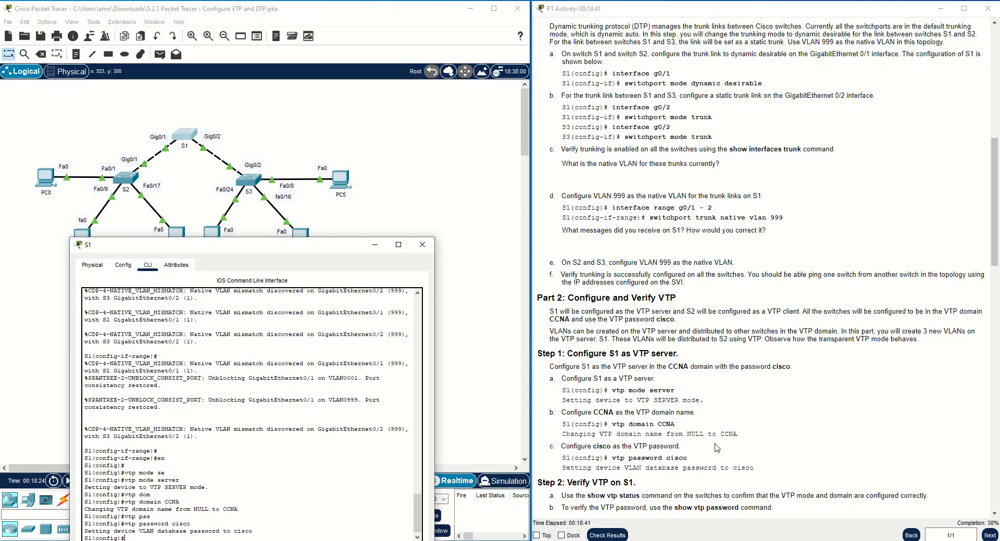
scroll(717, 447, "down", 3)
Scroll the instructions to Step 3 and type do show vtp status on S1.
scroll(669, 434, "down", 1)
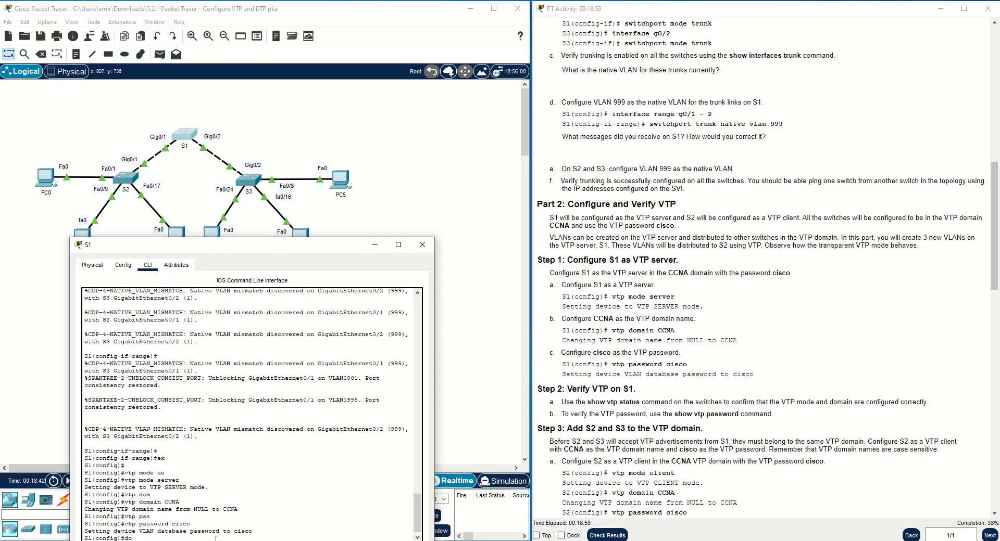
type("ow vtp status")
Run S1's VTP status and review Server mode, domain CCNA and 7 existing VLANs.
key("Return")
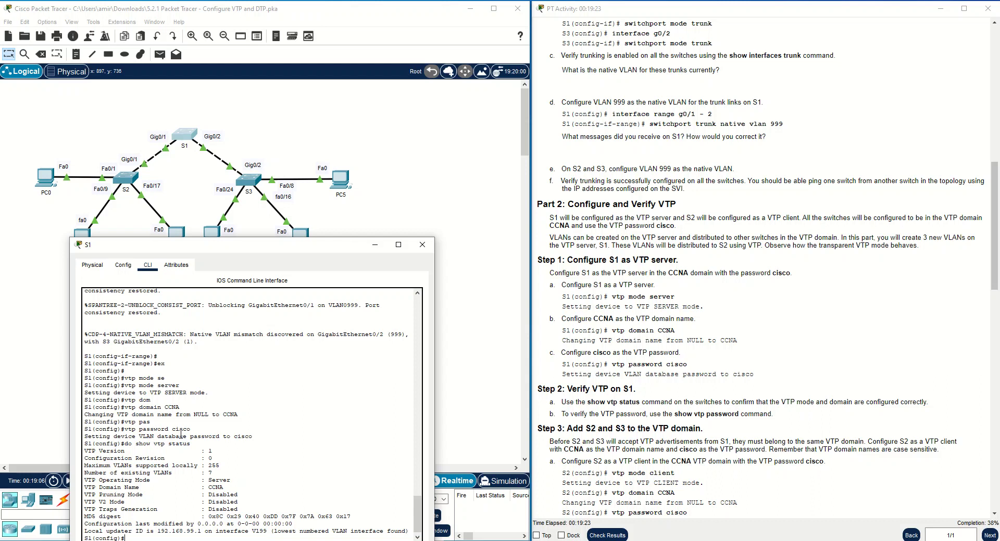
left_click_drag(85, 436, 252, 438)
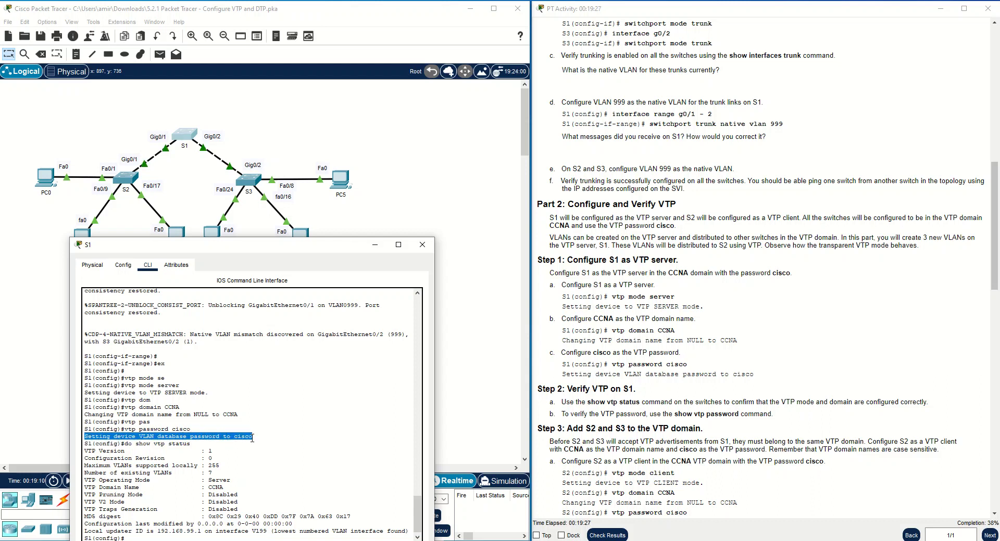
left_click(172, 444)
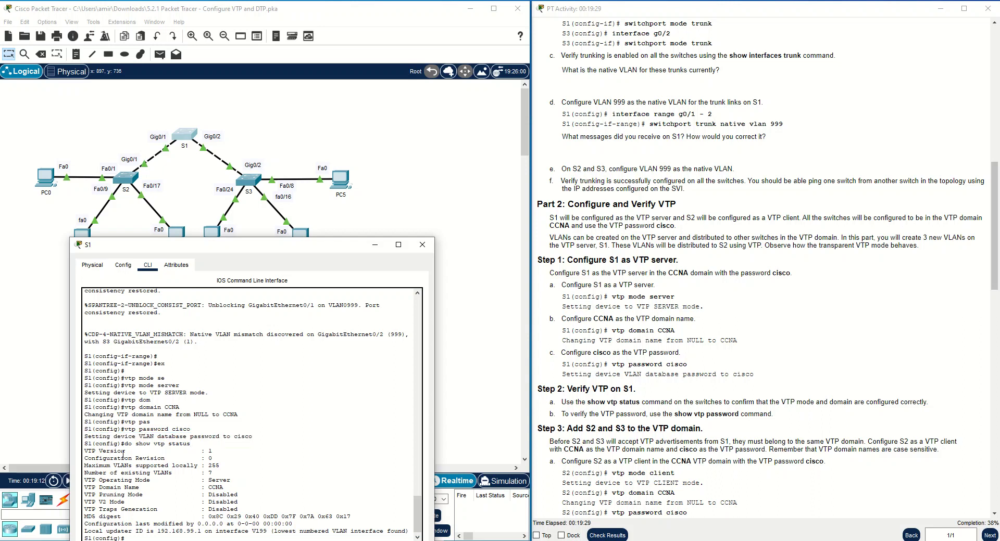
left_click_drag(84, 451, 212, 451)
left_click(227, 466)
left_click_drag(225, 466, 84, 466)
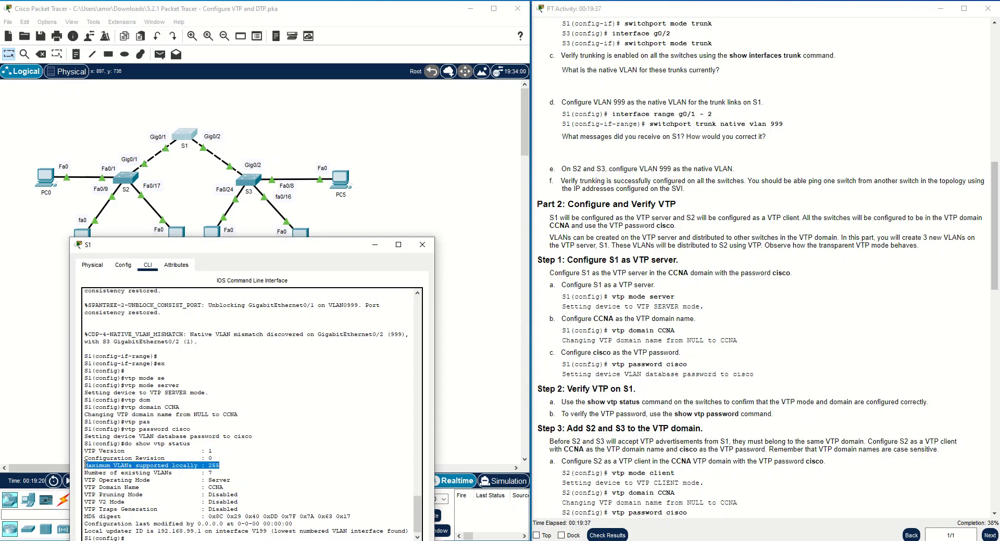
left_click(185, 476)
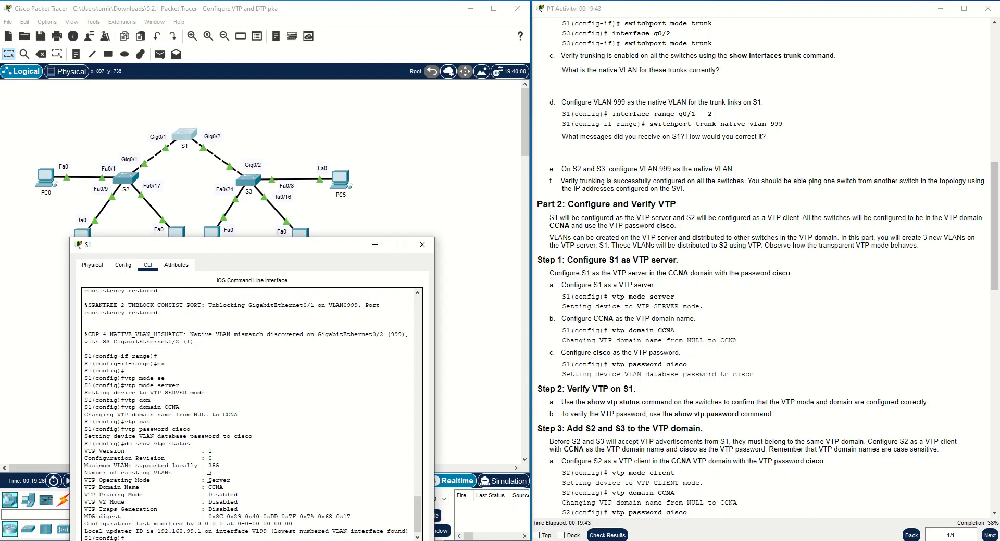
left_click_drag(218, 474, 88, 477)
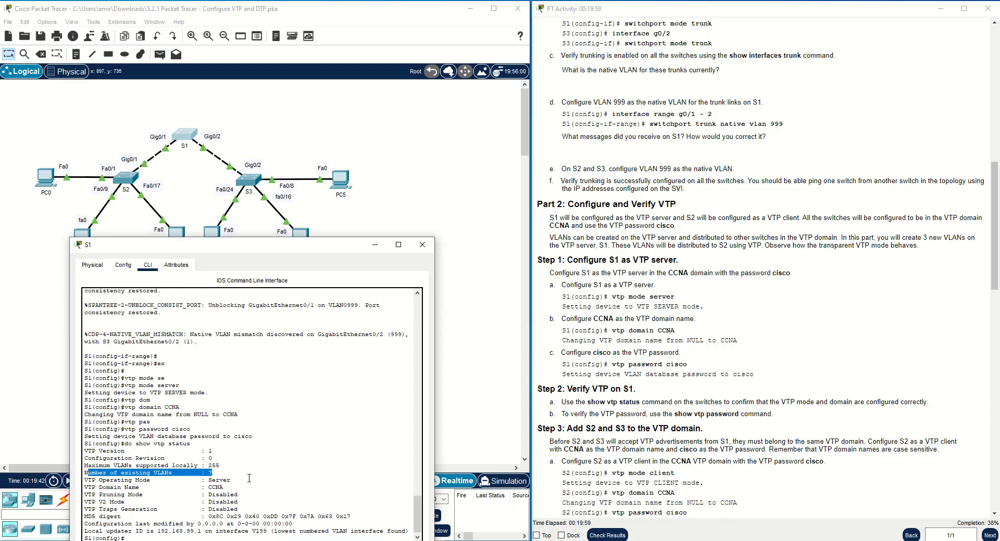
left_click_drag(231, 480, 83, 480)
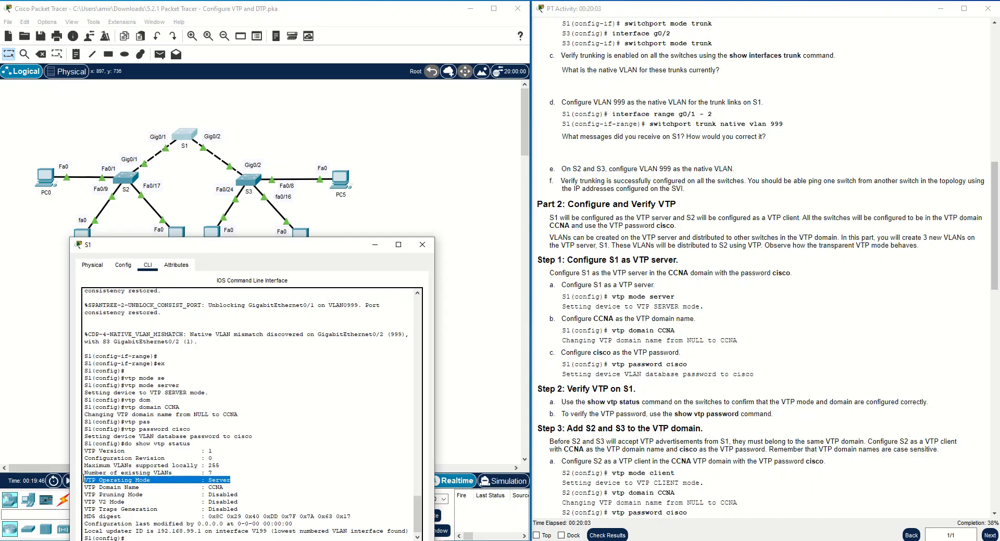
left_click_drag(215, 390, 82, 392)
left_click_drag(231, 489, 81, 487)
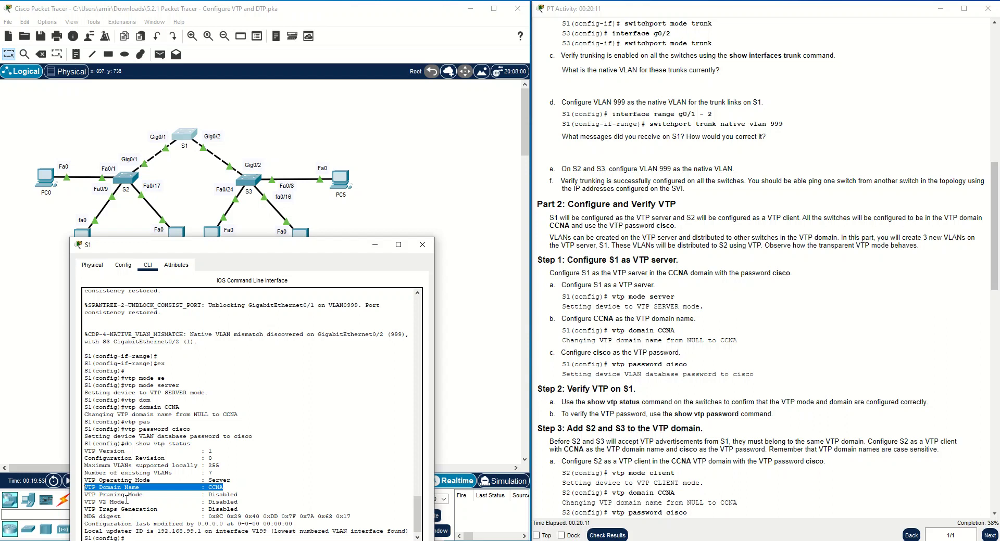
left_click_drag(240, 509, 88, 495)
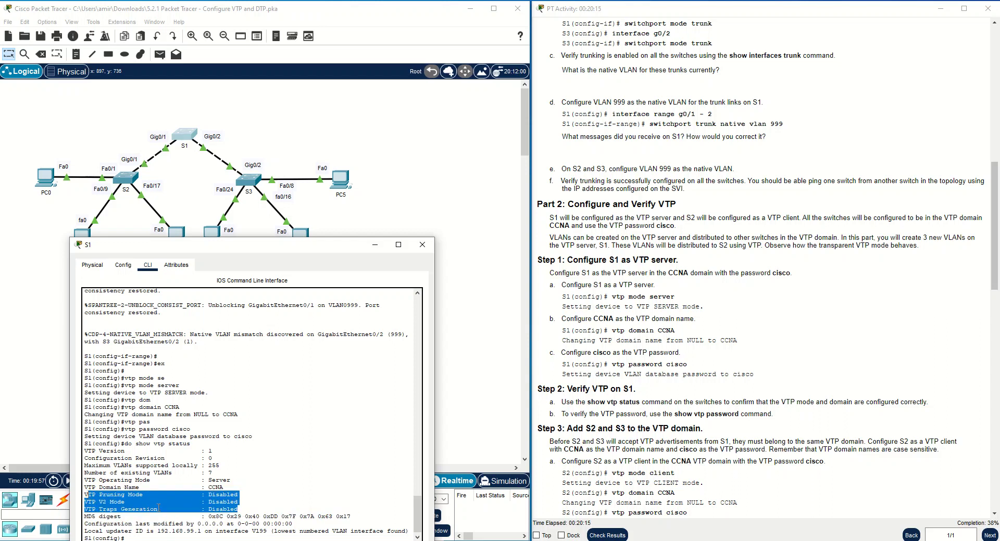
left_click(204, 516)
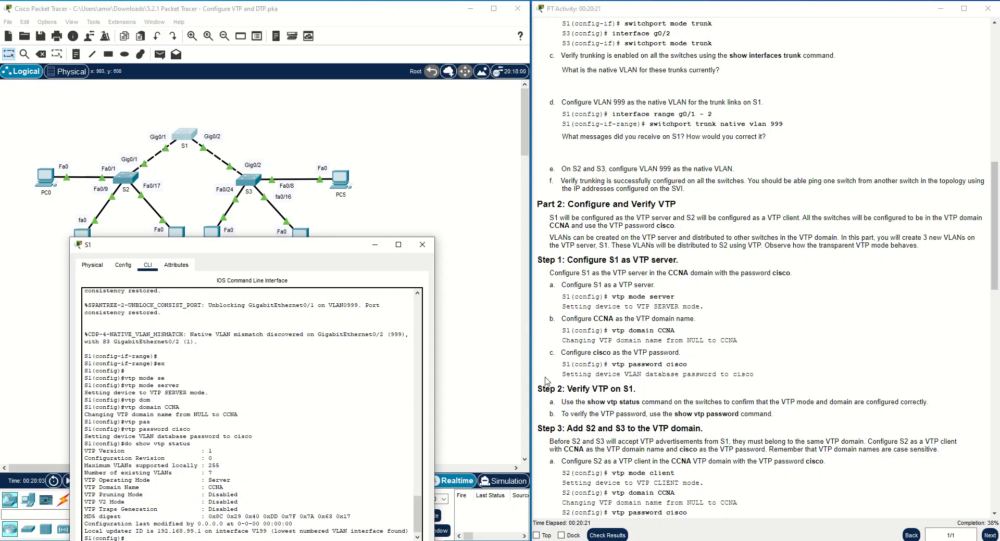
Close S1's console and open switch S2's command line.
left_click(374, 245)
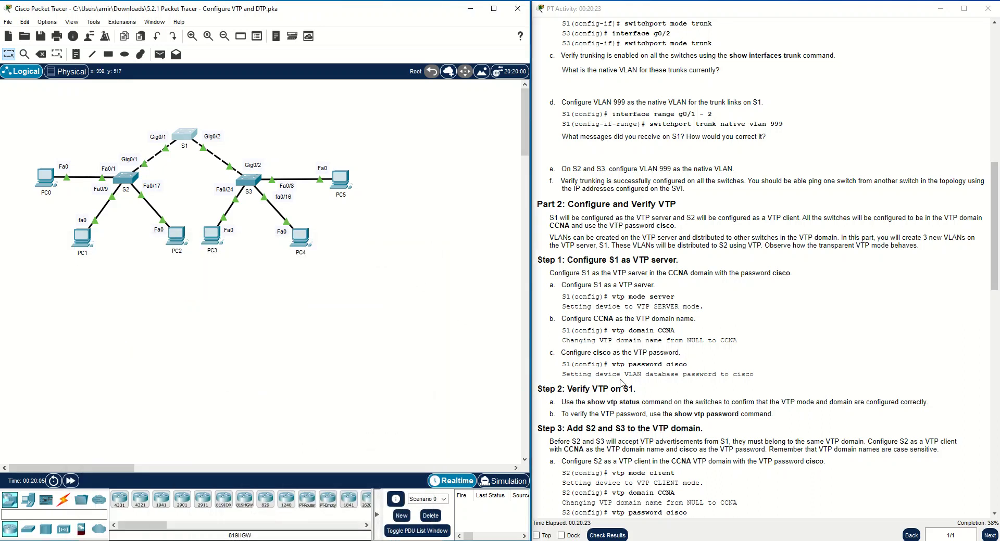
scroll(580, 363, "down", 3)
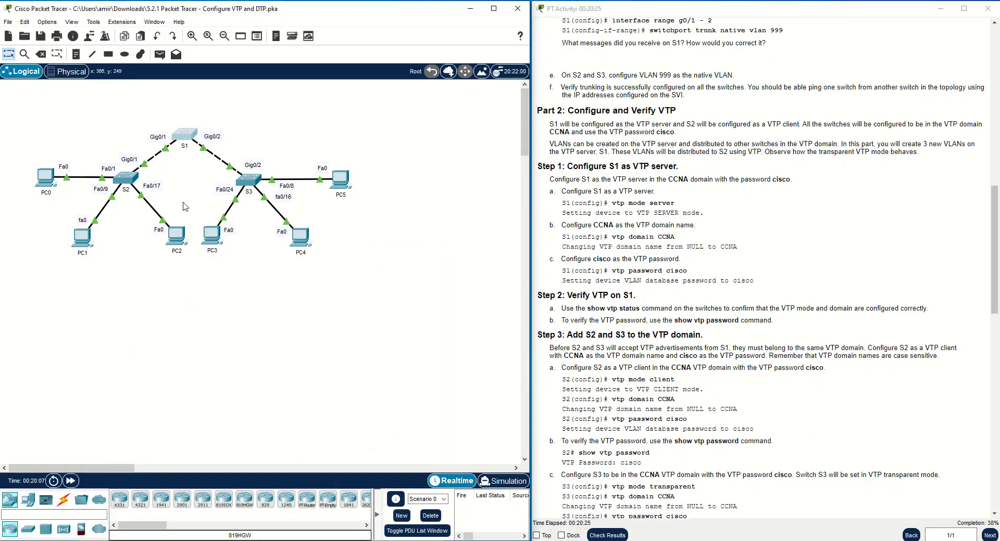
left_click(125, 178)
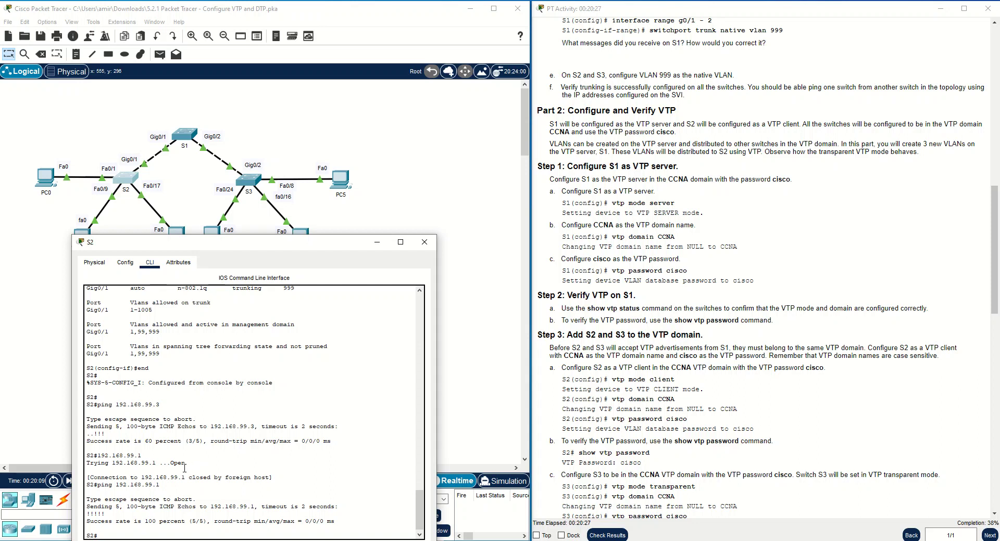
Make S2 a VTP client and set its VTP domain to CCNA.
type("conf t")
key("Return")
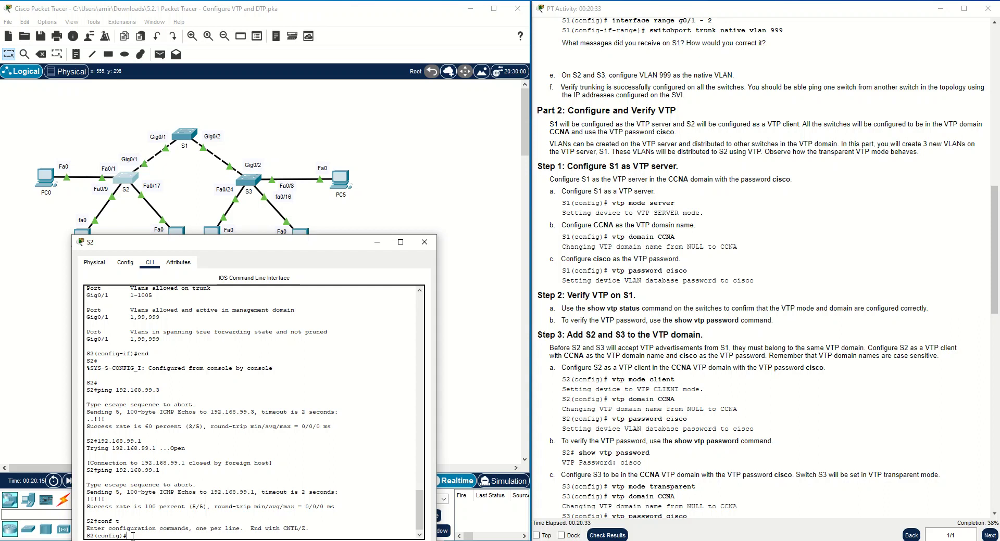
type("vtp mode client")
key("Return")
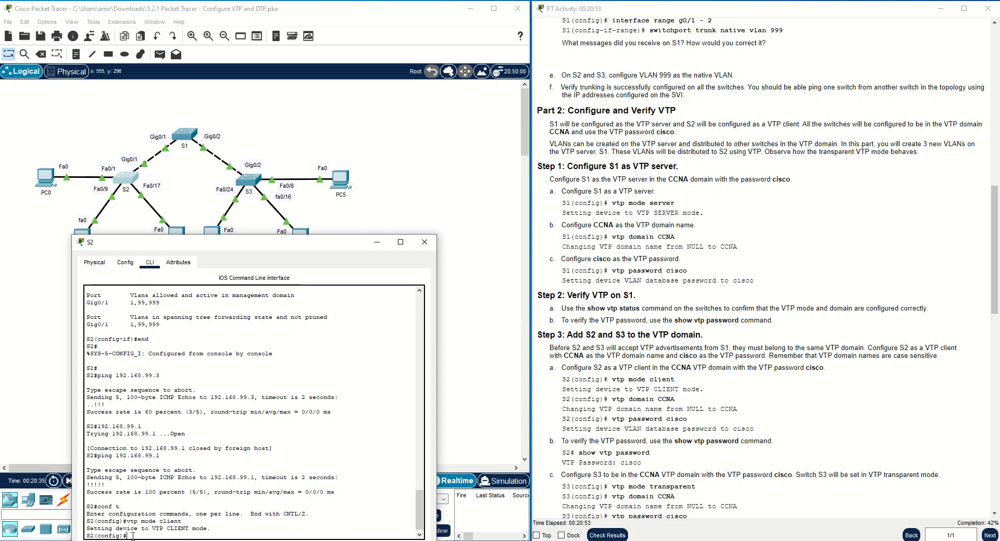
left_click_drag(675, 399, 612, 400)
right_click(614, 399)
left_click(633, 405)
left_click(214, 534)
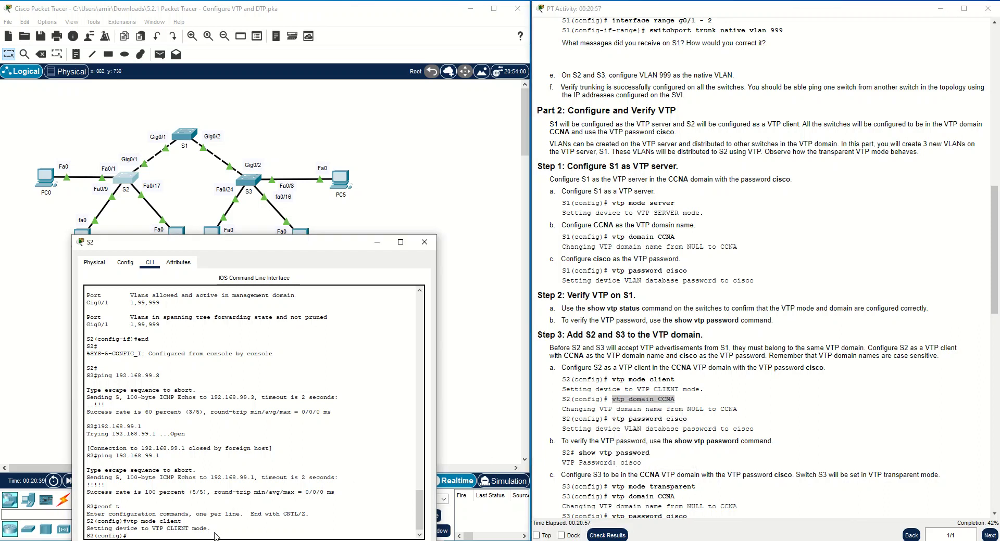
key("ctrl+v")
key("Return")
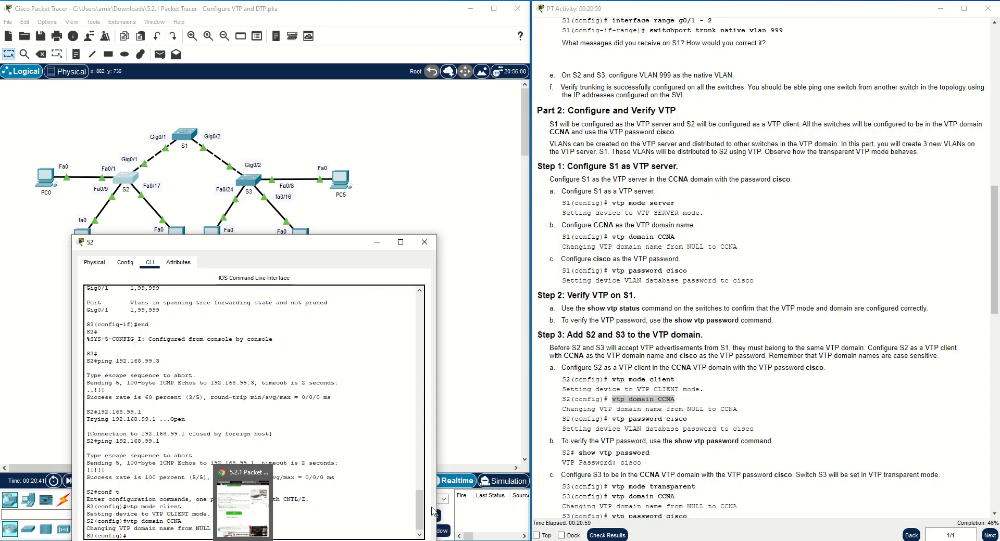
Apply the VTP password command from the instructions on S2.
left_click_drag(687, 419, 613, 419)
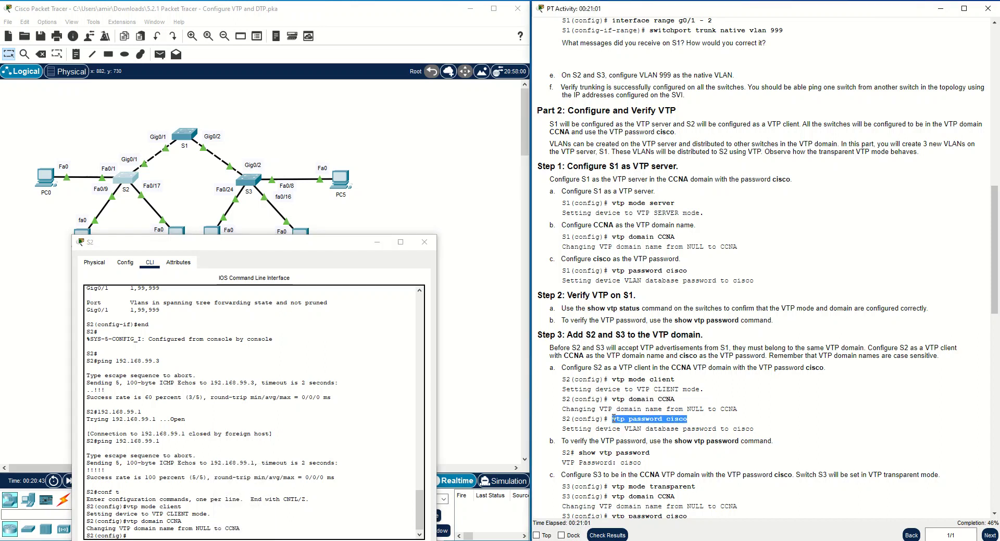
right_click(620, 419)
left_click(632, 425)
left_click(268, 537)
key("ctrl+v")
key("Return")
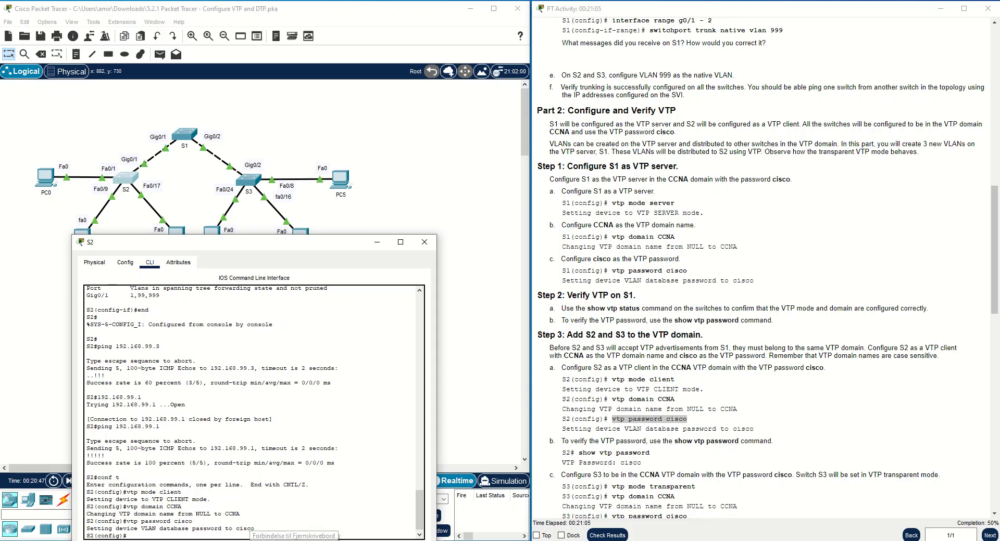
Verify S2's VTP password with do show vtp password, then open S3's console.
type("do show pas")
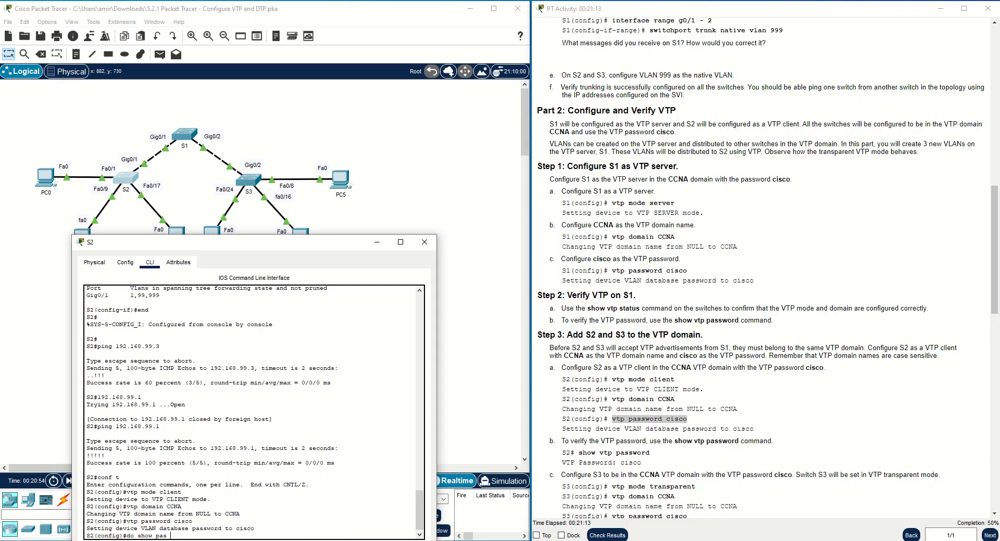
key("BackSpace")
key("BackSpace")
key("BackSpace")
type("vtp pass")
key("Return")
left_click_drag(155, 528, 95, 528)
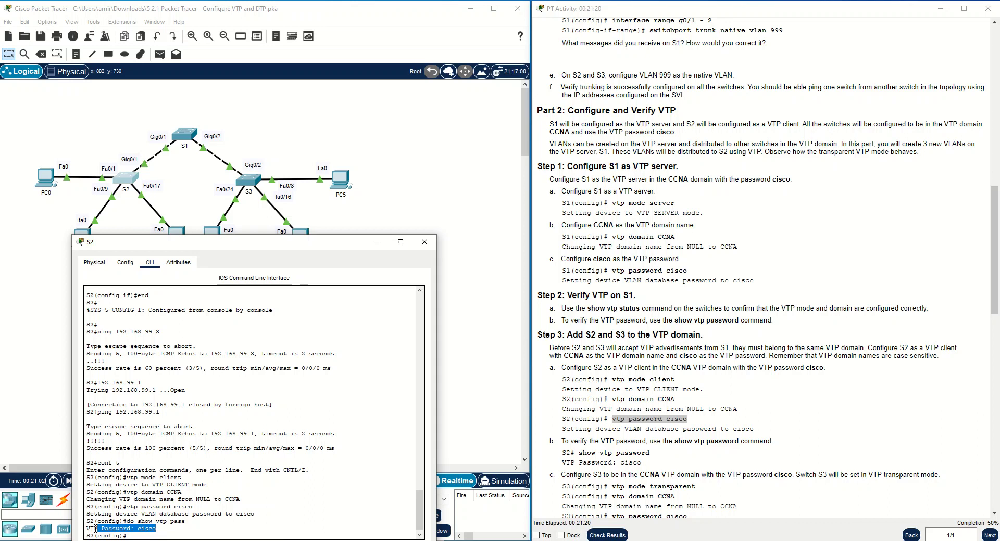
left_click(155, 535)
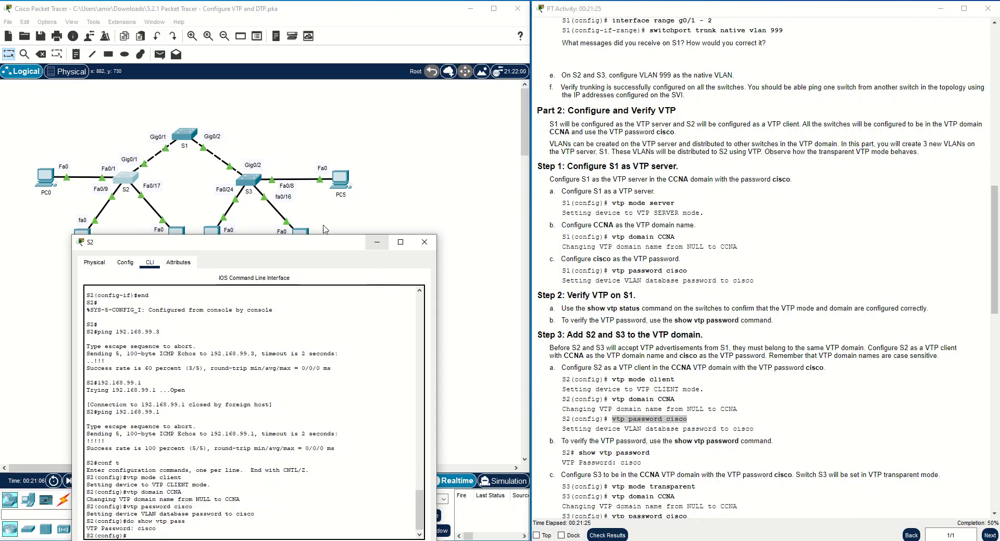
left_click(249, 181)
Enter global configuration on S3 and set it to VTP client mode.
left_click(239, 497)
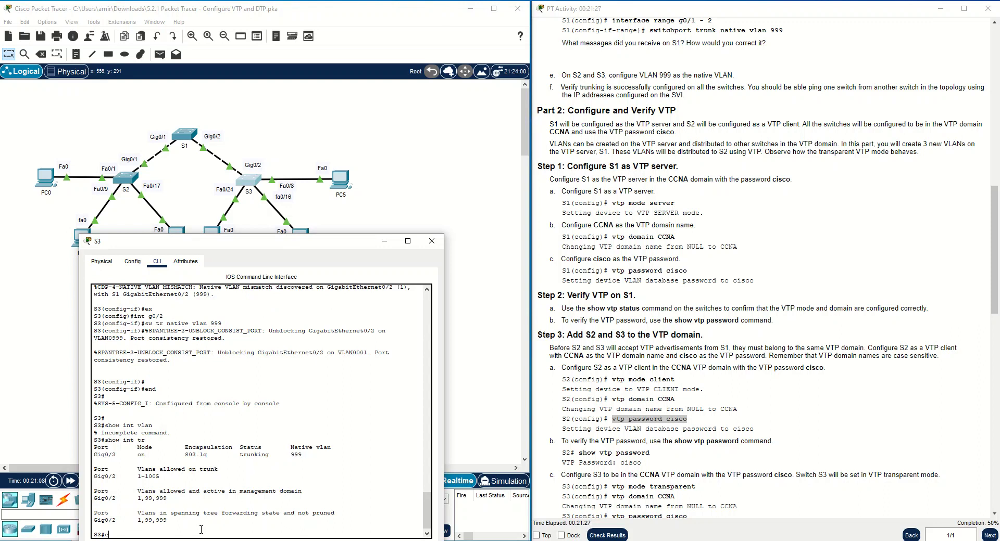
type("conf t")
key("Return")
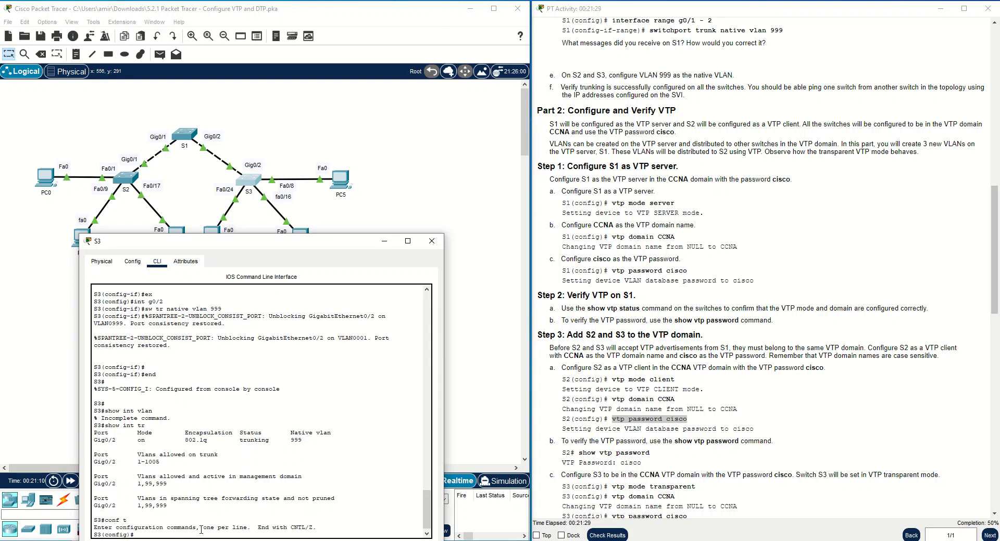
left_click_drag(689, 380, 611, 380)
right_click(614, 379)
left_click(632, 384)
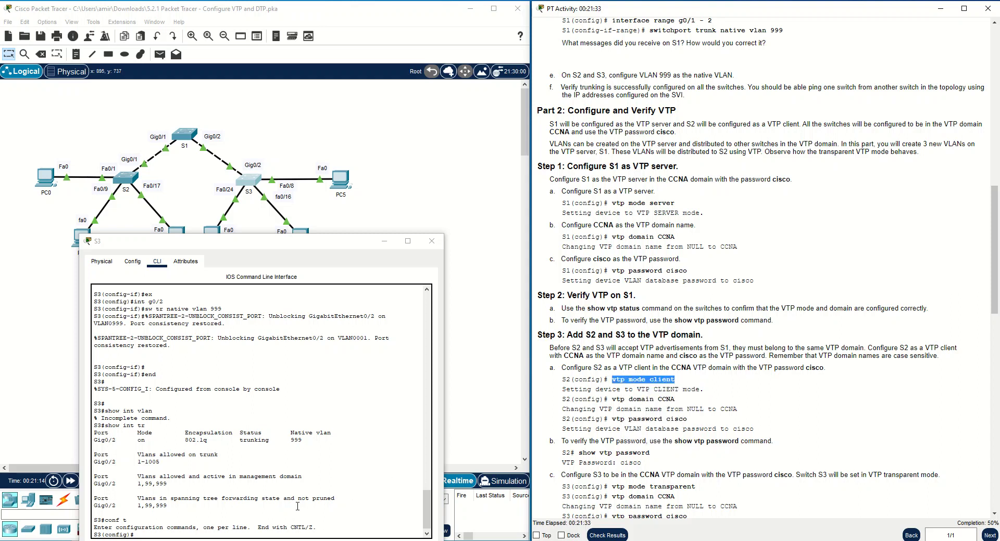
key("ctrl+v")
key("Return")
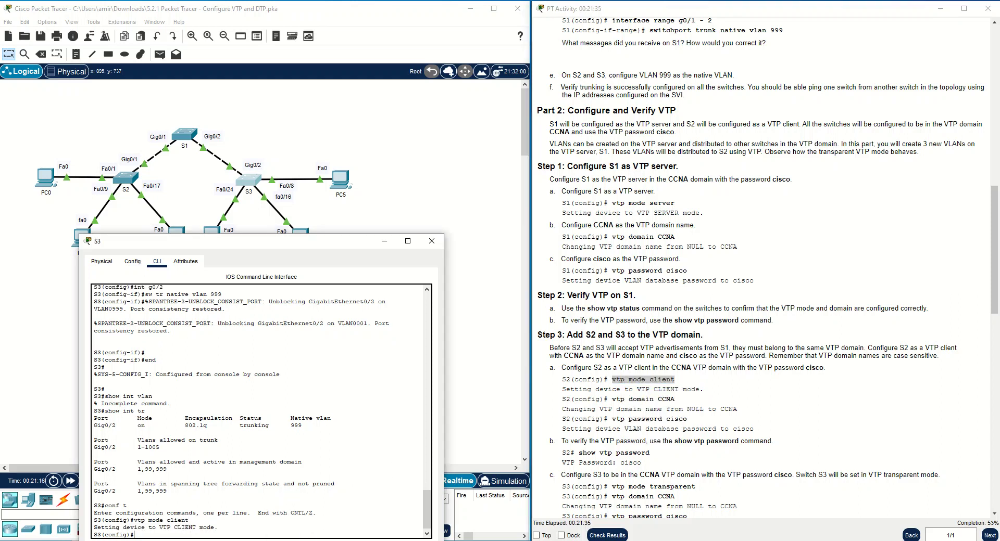
Set S3's VTP domain to CCNA and apply the VTP password from the instructions.
left_click_drag(675, 399, 612, 399)
right_click(623, 399)
left_click(643, 406)
left_click(253, 537)
key("ctrl+v")
key("Return")
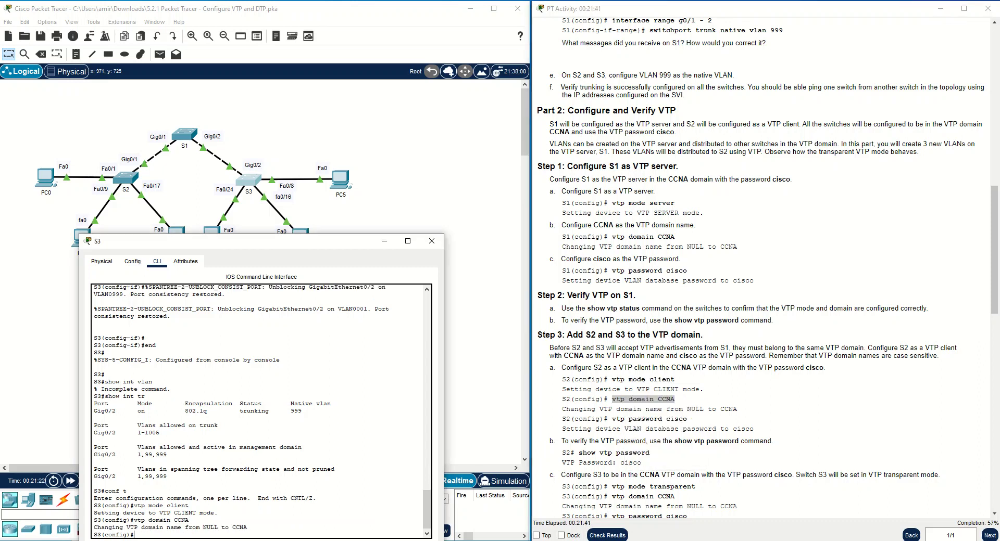
left_click_drag(697, 423, 623, 418)
right_click(623, 418)
left_click(643, 425)
left_click(373, 536)
key("ctrl+v")
key("Return")
key("Return")
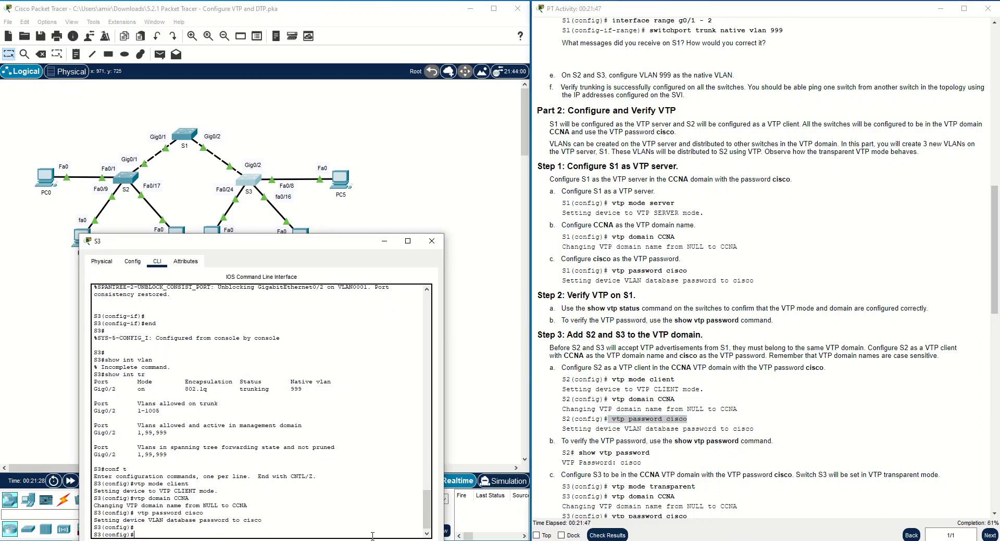
Show S3's VTP status, confirming Client mode in domain CCNA.
type("show vtp st")
key("Return")
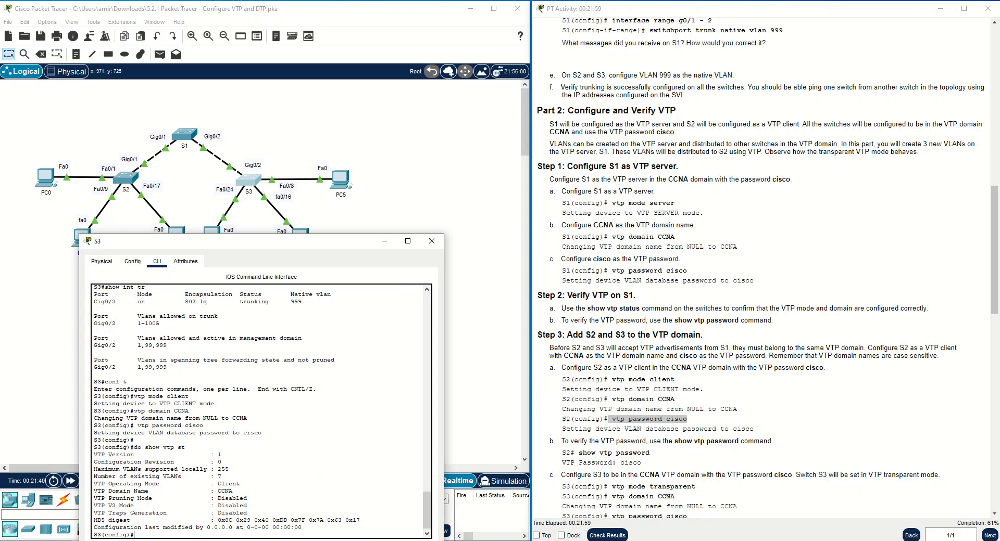
left_click_drag(220, 455, 88, 465)
left_click_drag(245, 485, 87, 482)
left_click_drag(233, 492, 92, 492)
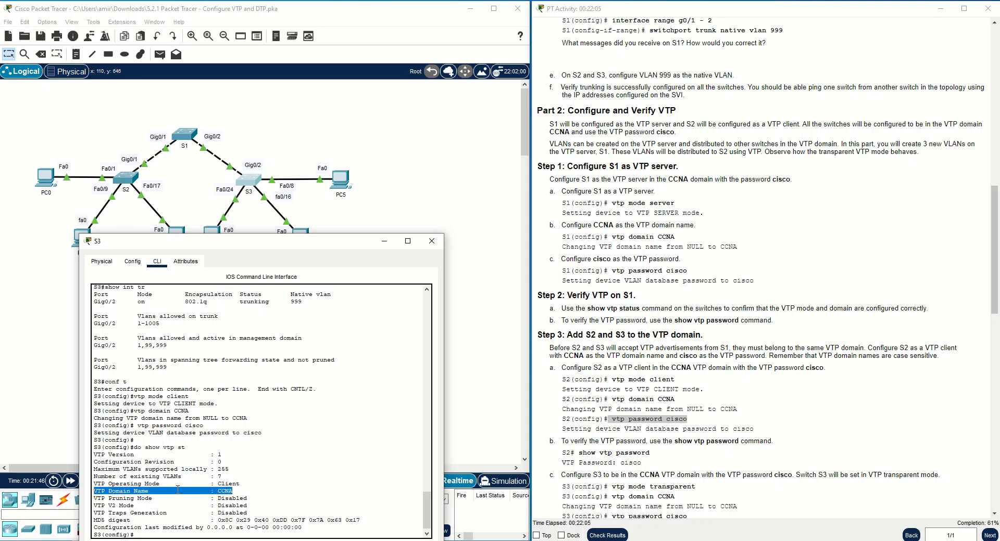
left_click(151, 491)
Review the S3 instructions noting domain CCNA and the transparent mode requirement.
scroll(652, 460, "down", 1)
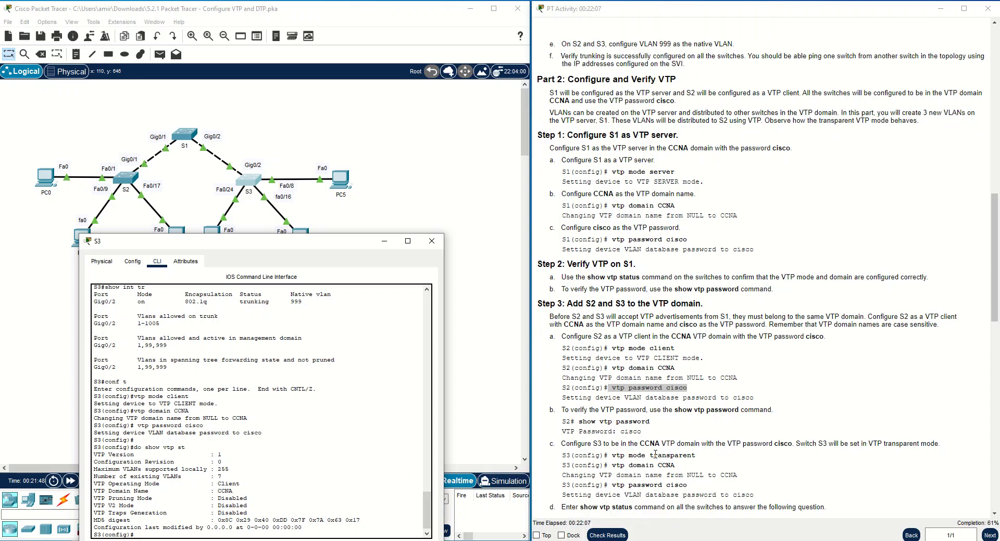
scroll(656, 454, "down", 2)
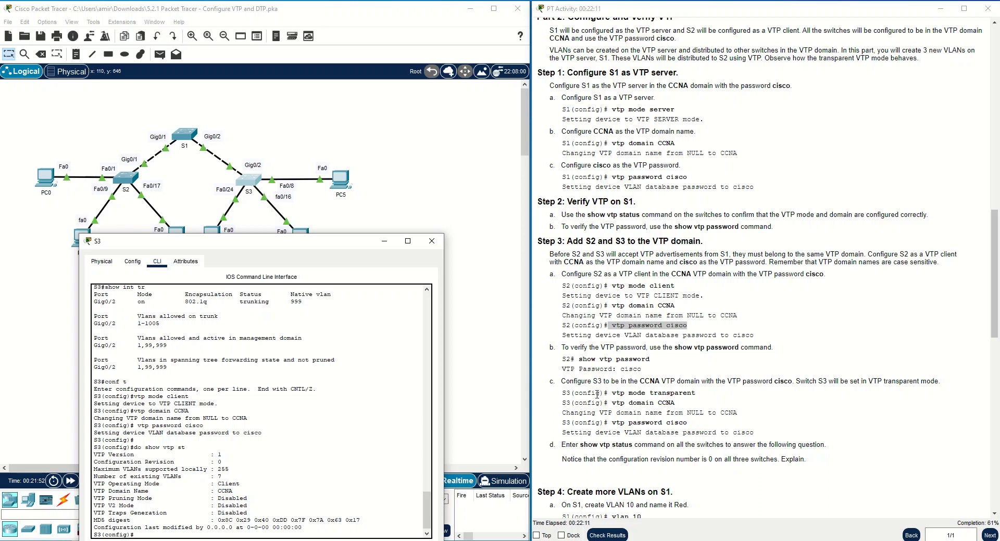
left_click(641, 381)
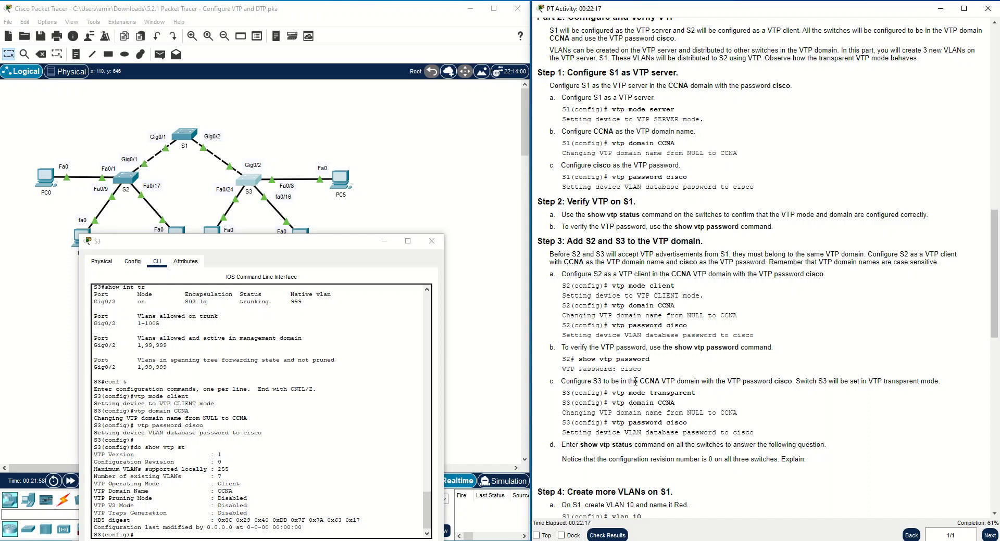
left_click_drag(638, 381, 707, 384)
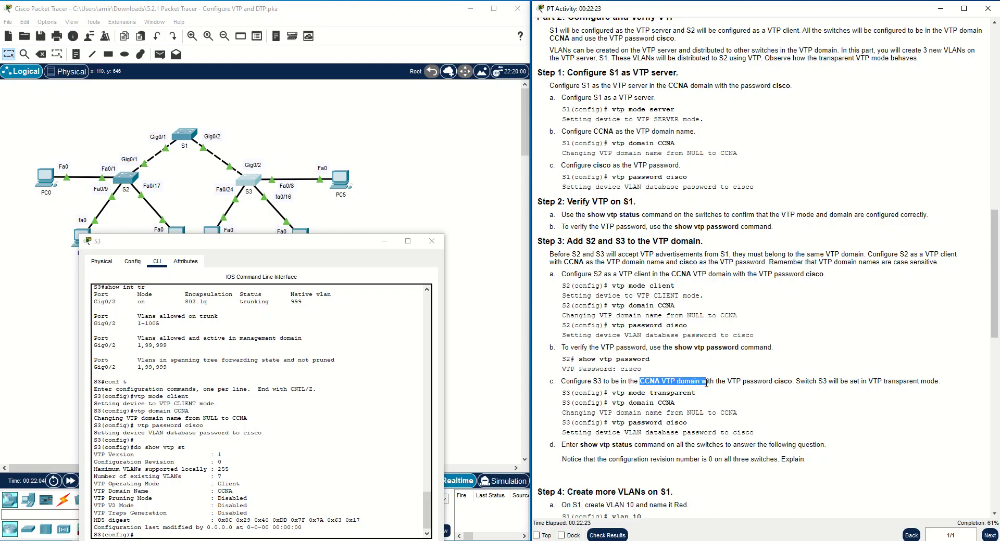
left_click_drag(884, 382, 940, 384)
left_click(695, 443)
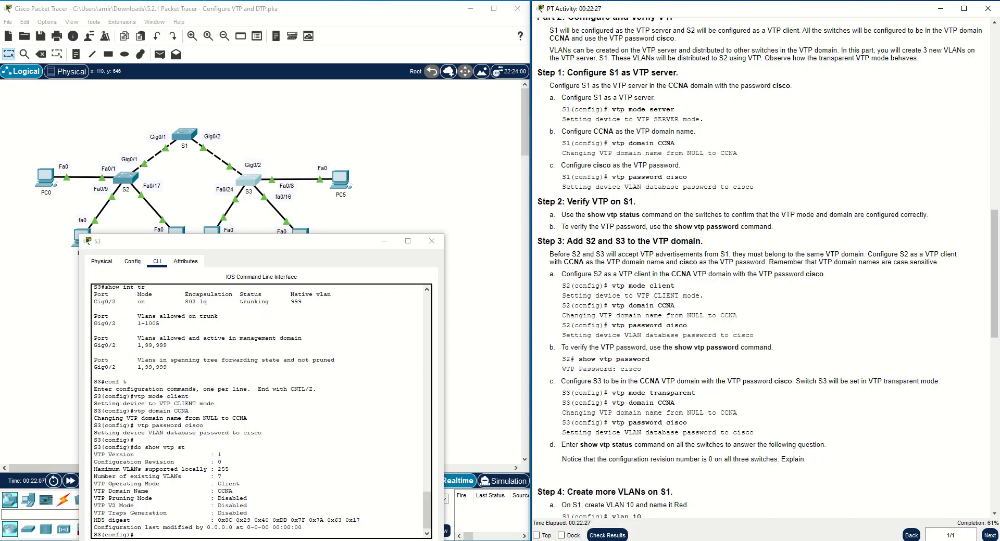
Switch S3 to VTP transparent mode with vtp mode transparent.
left_click(267, 531)
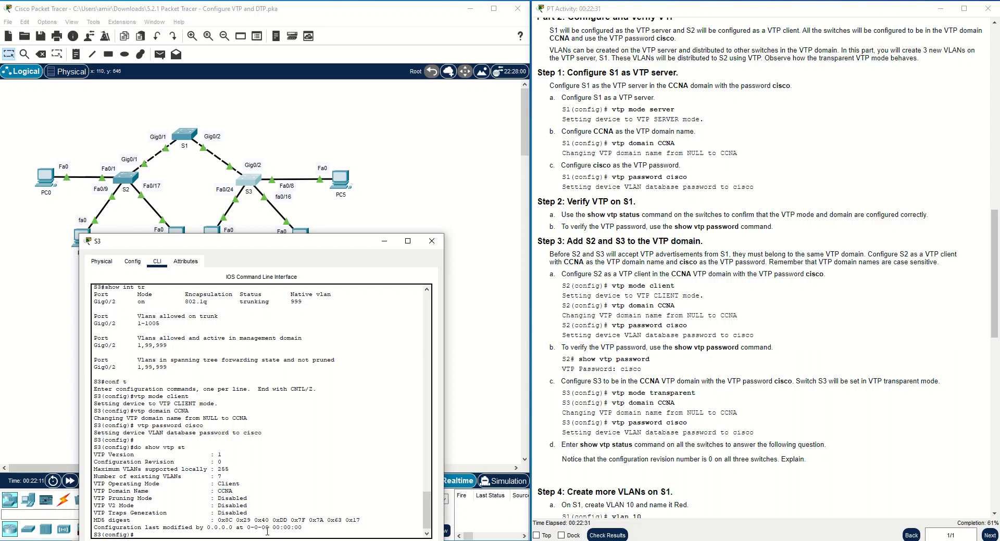
key("Up")
key("Up")
key("Up")
key("Up")
key("BackSpace")
key("BackSpace")
key("BackSpace")
key("BackSpace")
type("tr")
key("Tab")
key("Return")
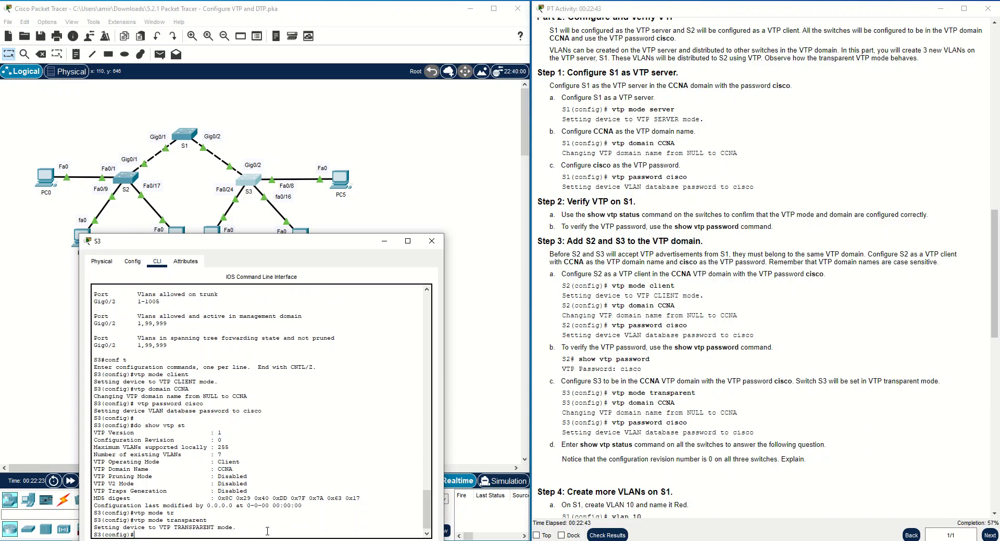
Rerun the VTP status check, confirming Transparent mode in domain CCNA.
key("Up")
key("Up")
key("Return")
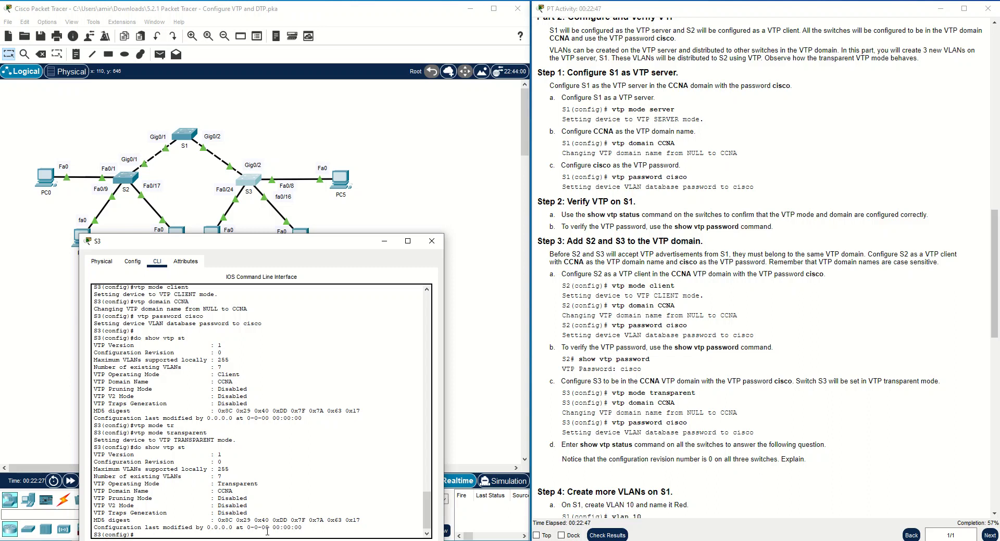
left_click_drag(260, 491, 84, 484)
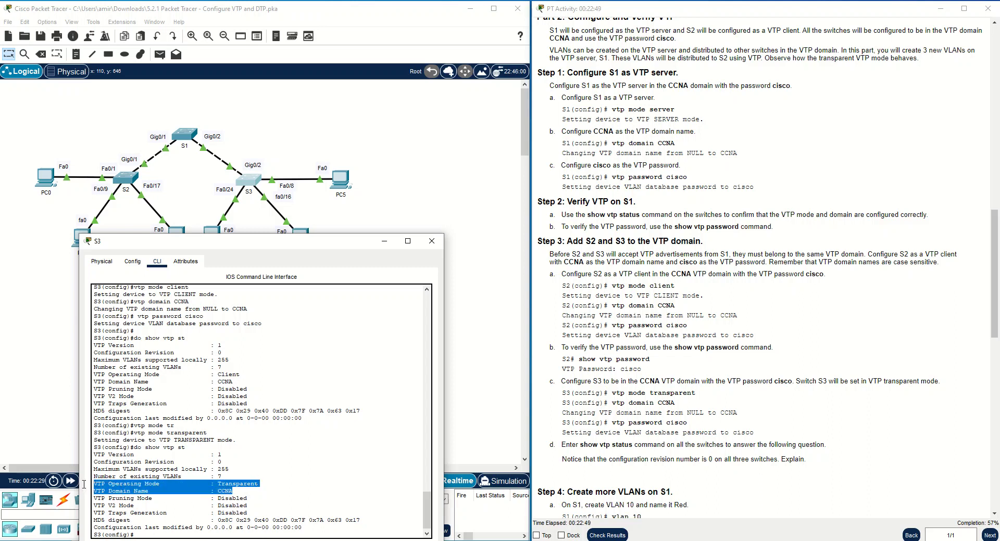
left_click(183, 481)
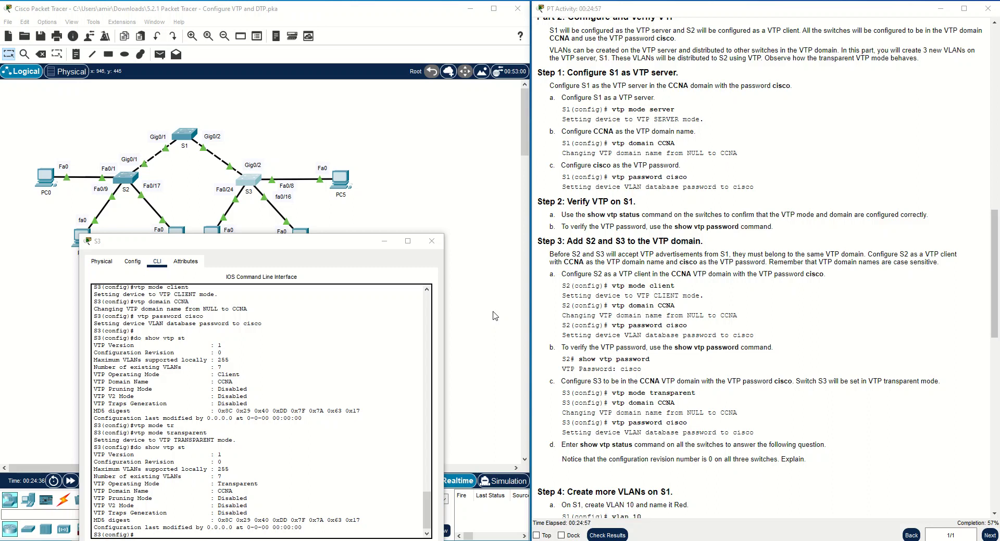
Minimize S3's console and bring up S1's command line.
left_click(386, 243)
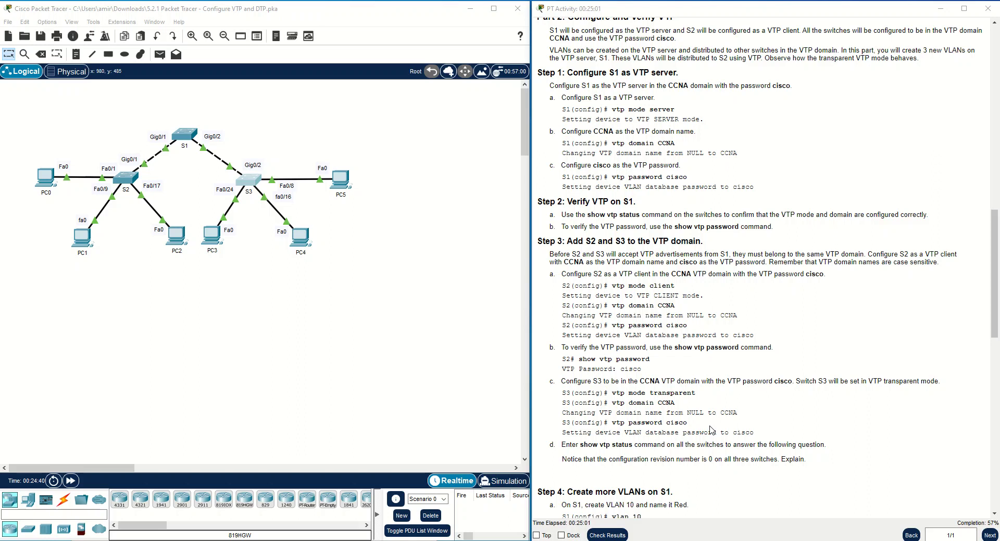
scroll(713, 427, "down", 3)
scroll(713, 427, "down", 2)
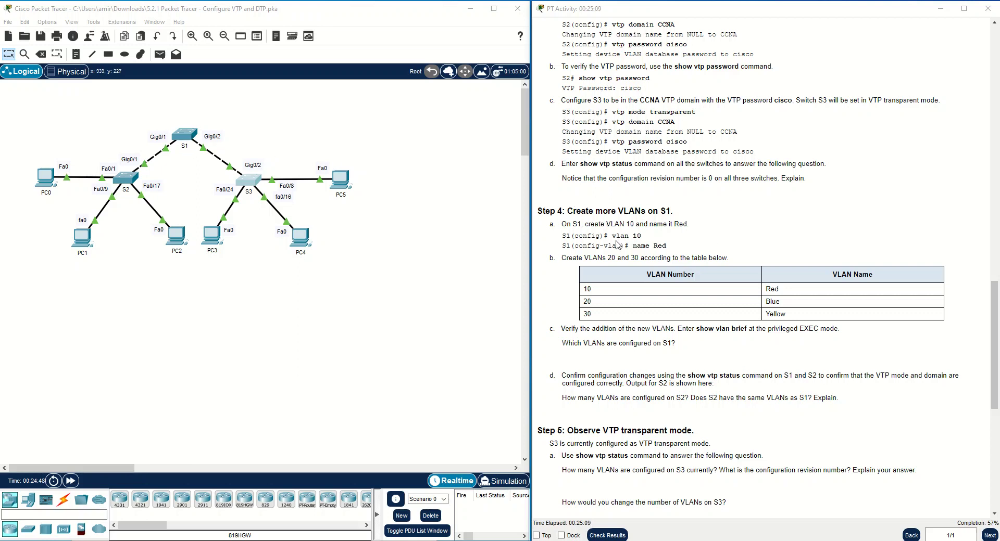
left_click(191, 133)
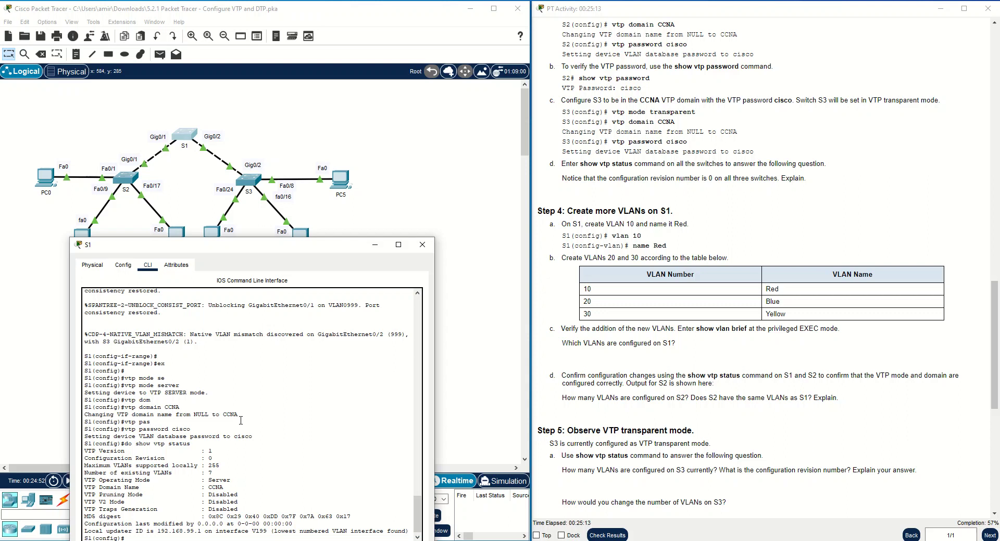
Create VLANs 10 Red, 20 Blue and 30 Yellow on S1.
type("vlan 10")
key("Return")
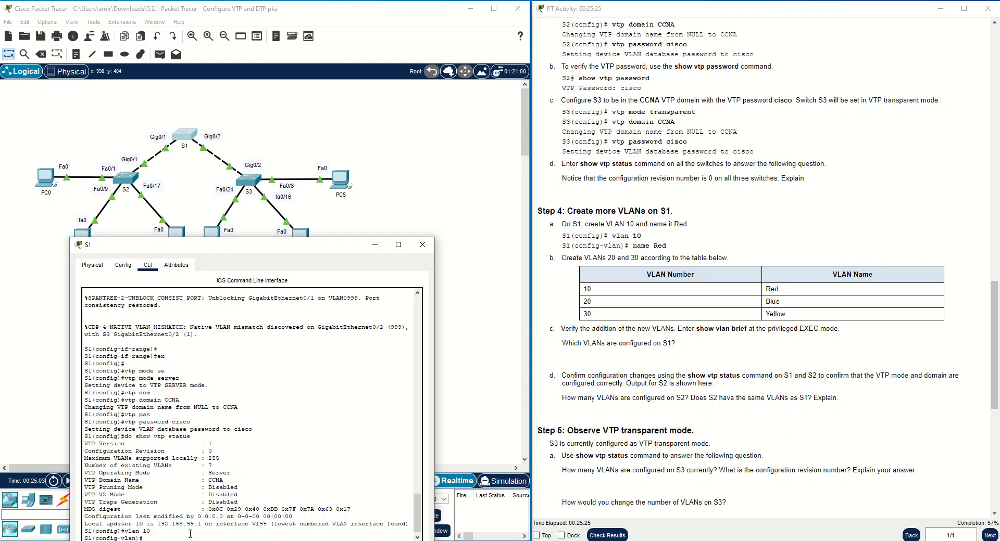
type("ame Red")
key("Return")
type("vlan)#vlan 20")
key("Return")
type("name")
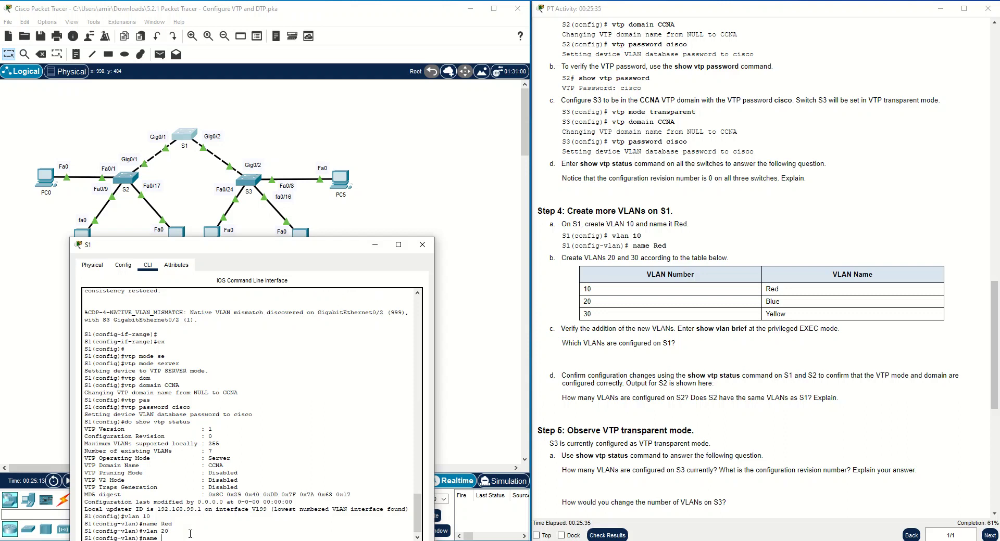
type(" Blue")
key("Return")
type("n)#")
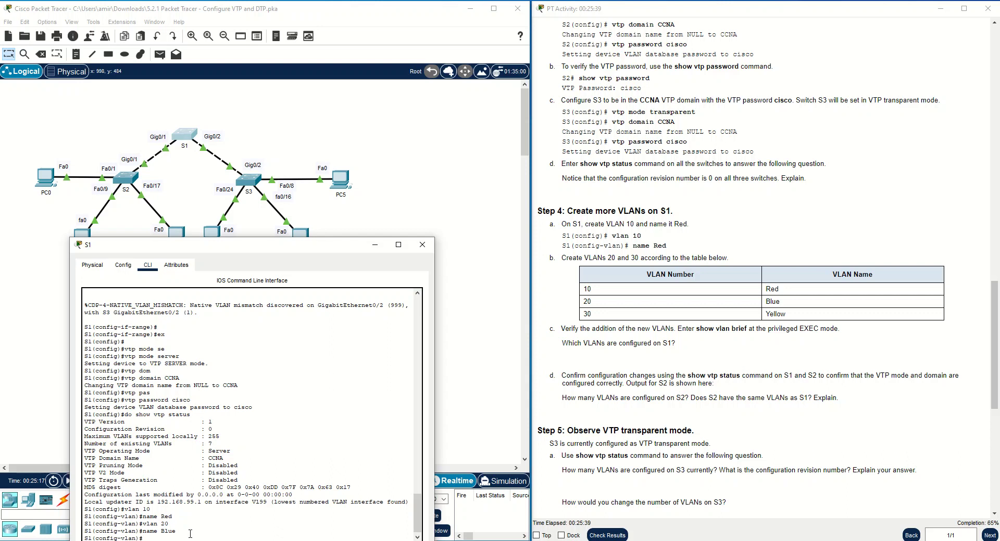
type("vlan 30")
key("Return")
type("nam")
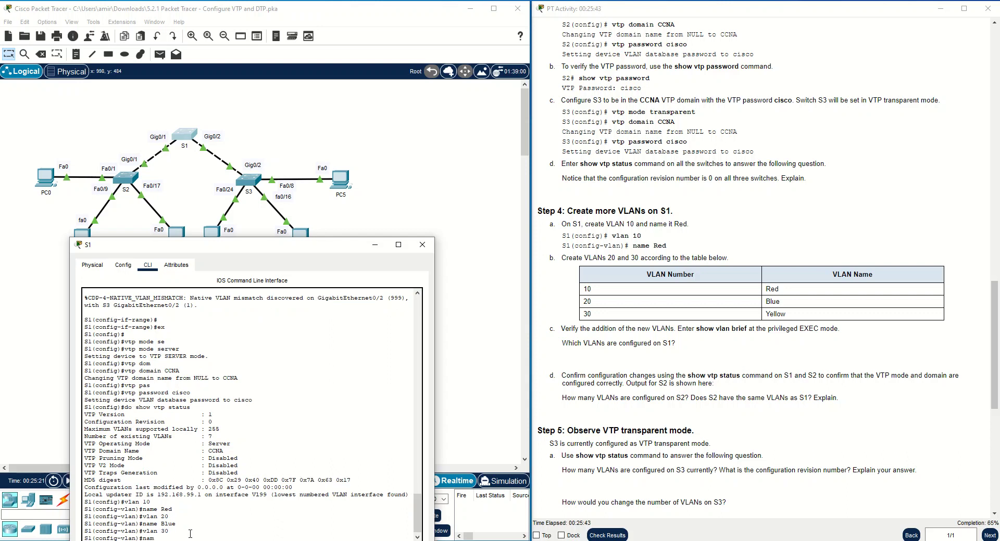
type("e Yello")
type("ow")
key("Return")
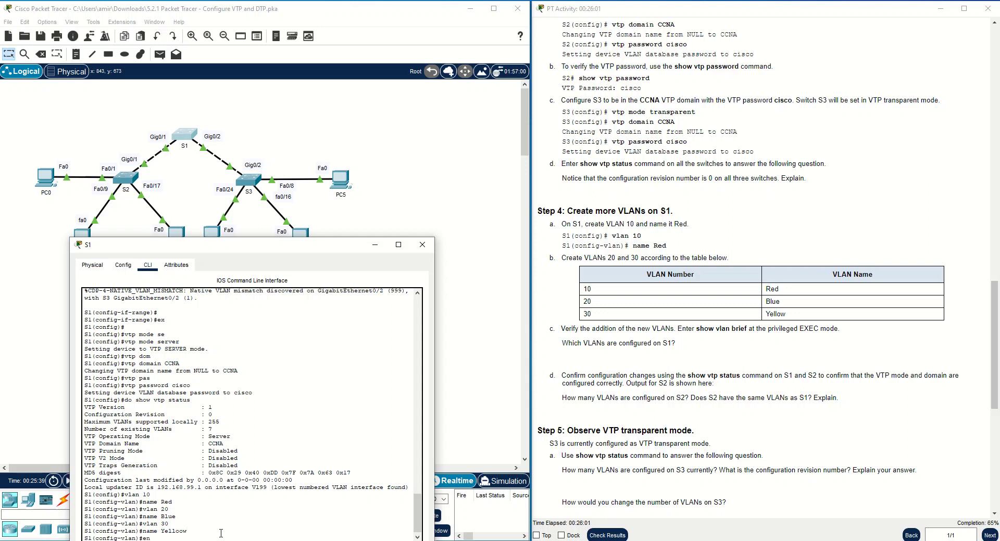
Exit config mode, verify the new VLANs with show vlan brief, and close S1.
type("d")
key("Return")
key("Return")
type("show")
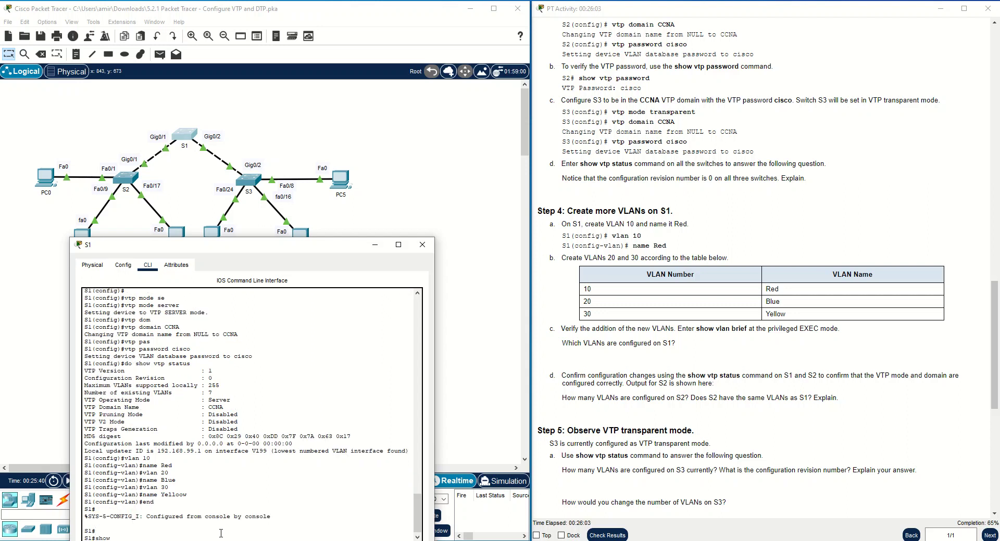
type(" vlan br")
key("Return")
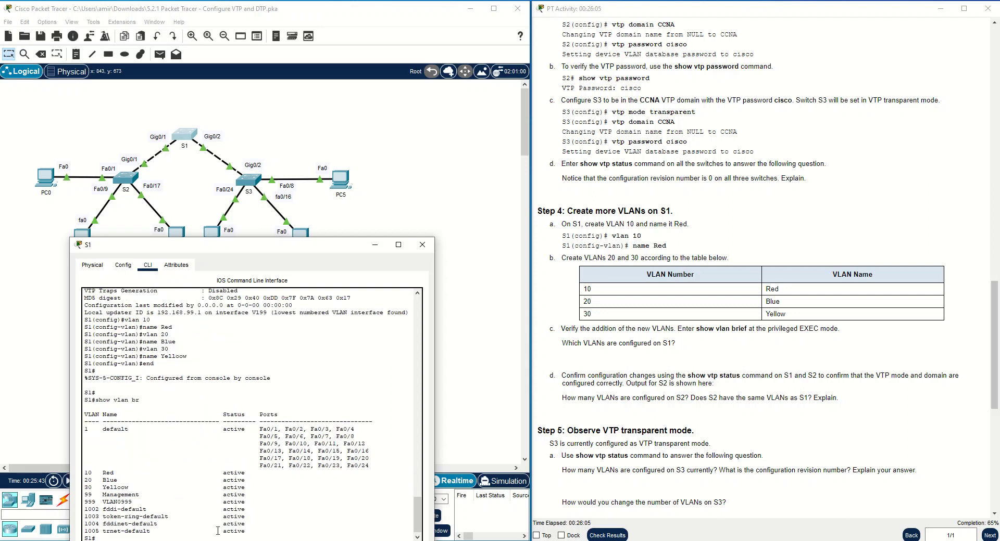
left_click_drag(83, 473, 252, 487)
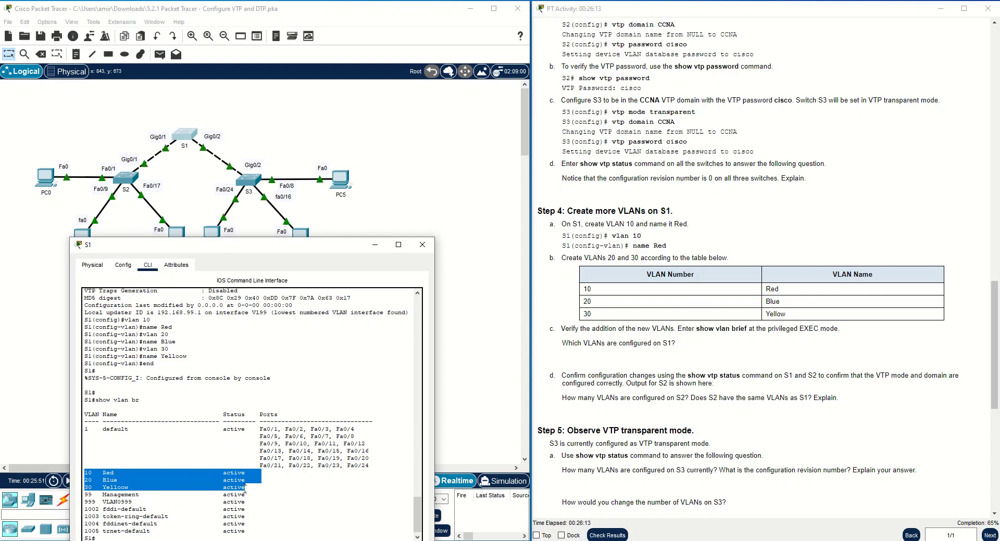
left_click(424, 247)
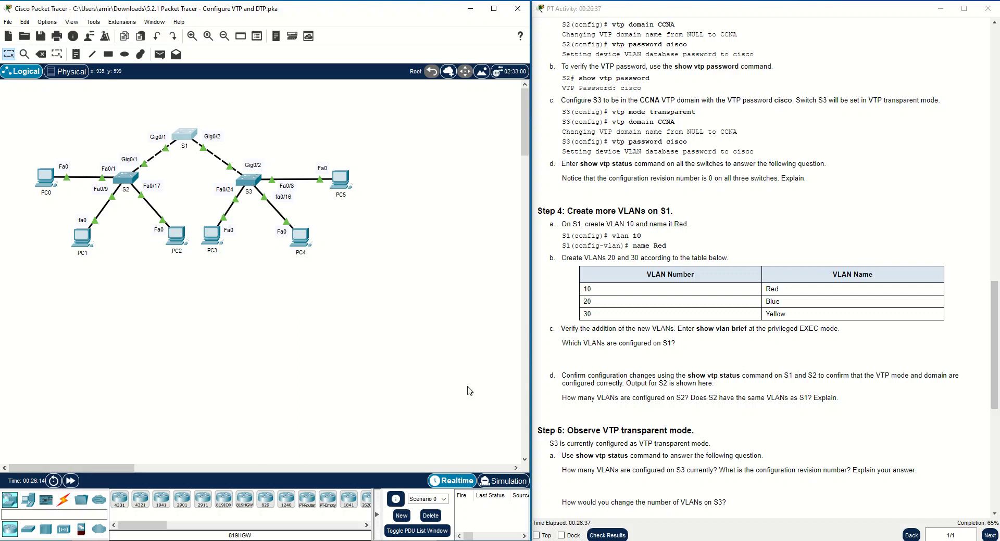
Reopen S1's console and run show vtp status, showing revision 6 and 10 VLANs.
left_click(185, 136)
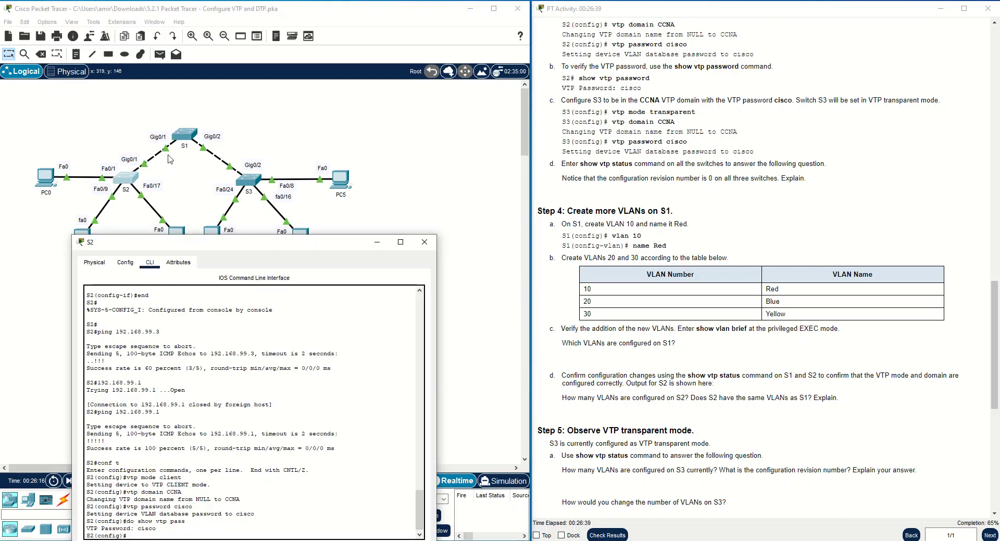
left_click(189, 155)
left_click_drag(520, 99, 299, 242)
type("show")
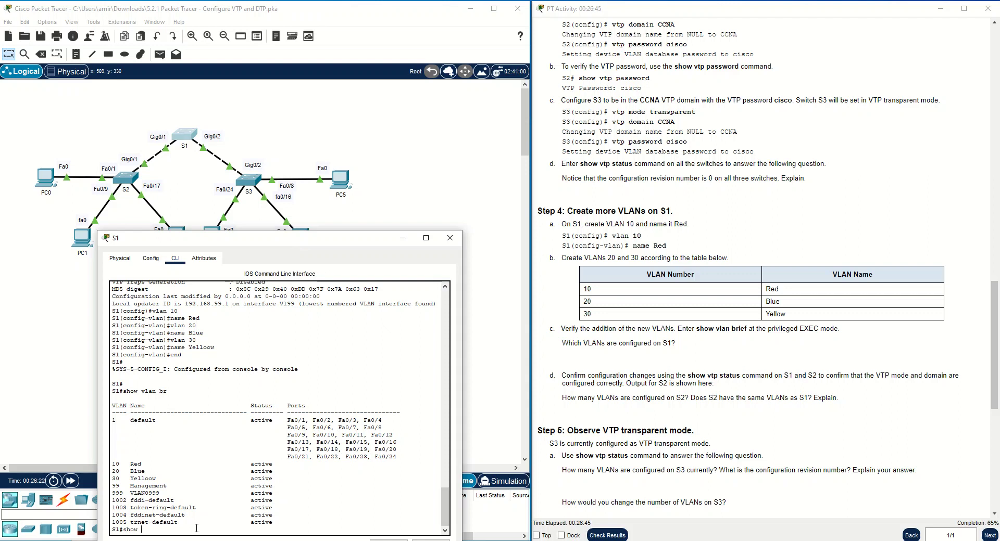
type(" vtp st")
key("Tab")
key("Return")
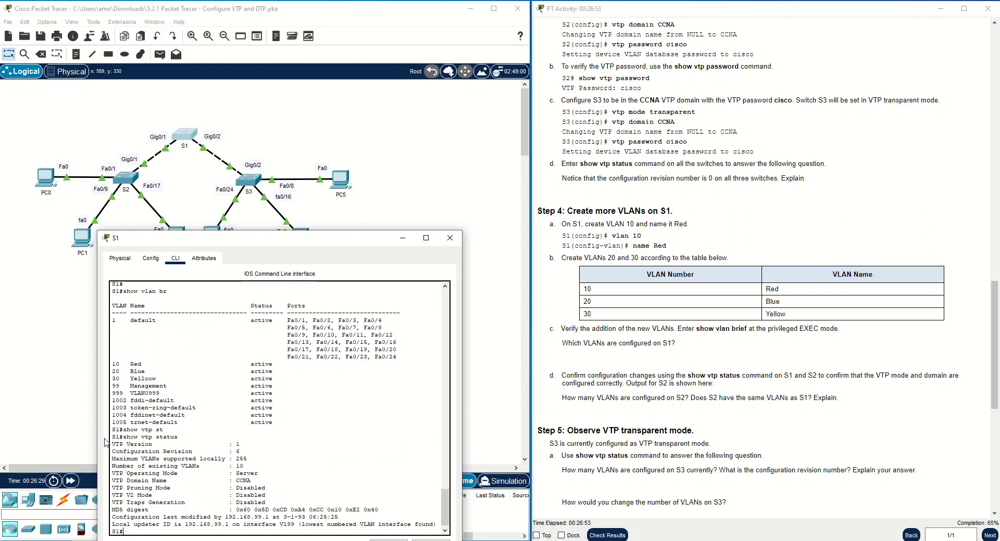
mouse_move(113, 451)
left_mouse_down()
mouse_move(241, 451)
mouse_move(242, 467)
mouse_move(113, 469)
left_mouse_up()
left_click(213, 477)
left_click_drag(243, 467, 237, 474)
left_click(260, 510)
left_click(403, 238)
On S2, exit config mode and run show vlan brief, listing VLANs 10 Red, 20 Blue, 30 Yellow.
left_click(134, 182)
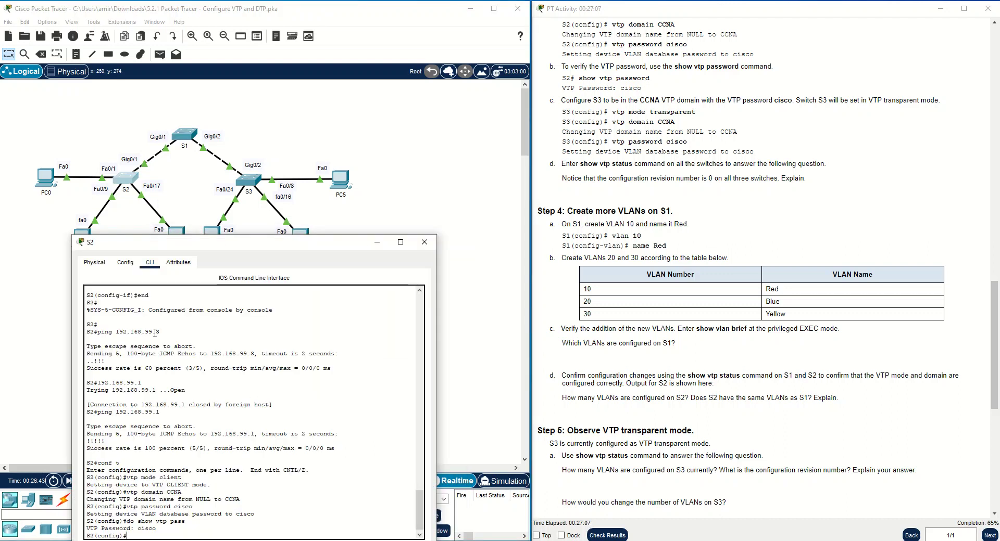
type("end")
key("Return")
key("Return")
type("show")
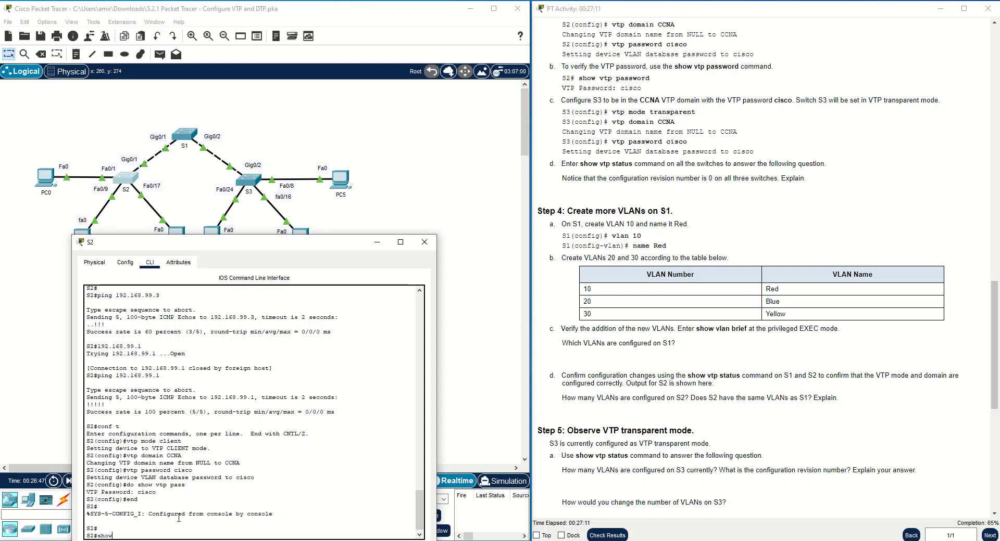
type(" vlan br")
key("Return")
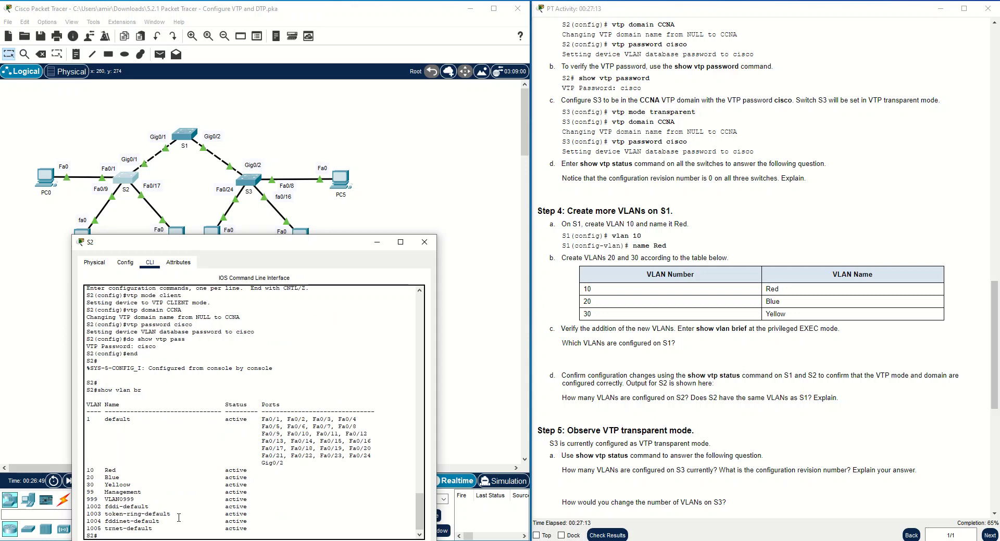
double_click(90, 470)
left_click_drag(90, 470, 96, 485)
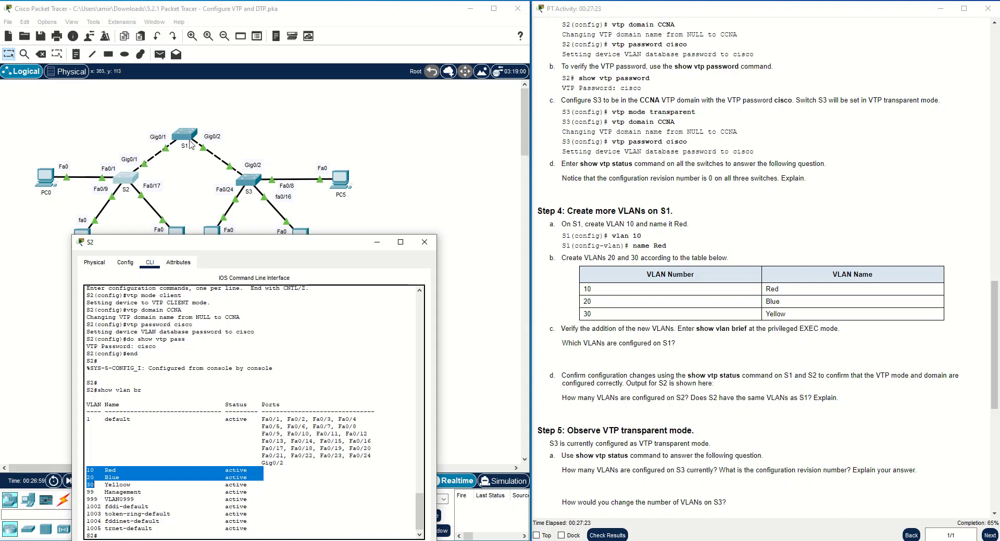
Run do show vlan brief on S3, listing only VLANs 1, 99, 999 and 1002–1005.
left_click(249, 181)
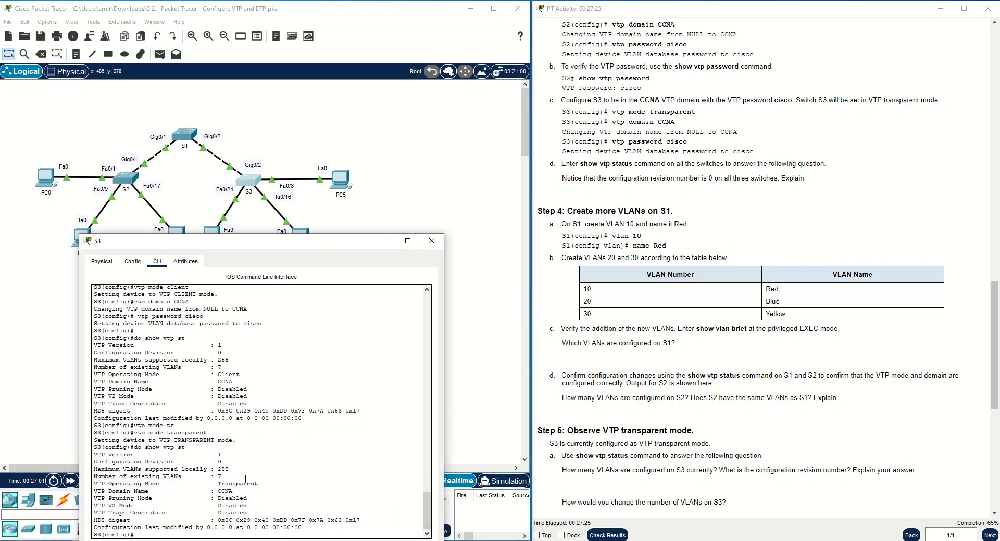
type("do show vlan br")
key("Return")
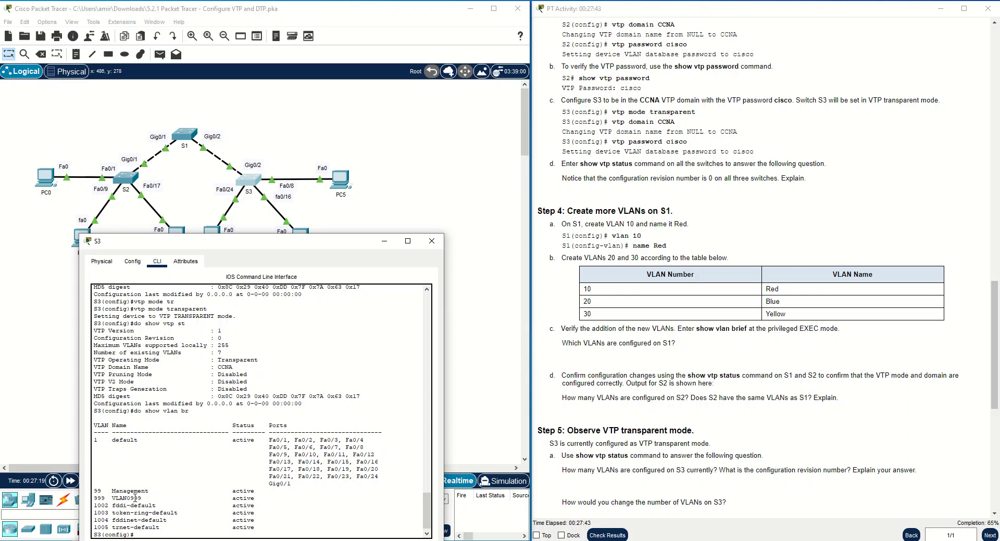
left_click_drag(242, 250, 320, 271)
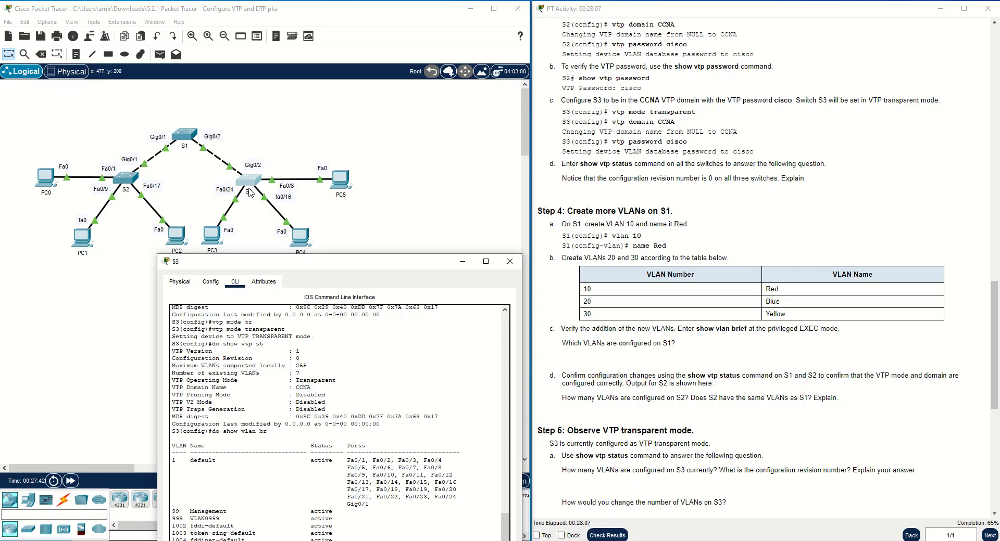
left_click_drag(301, 263, 273, 231)
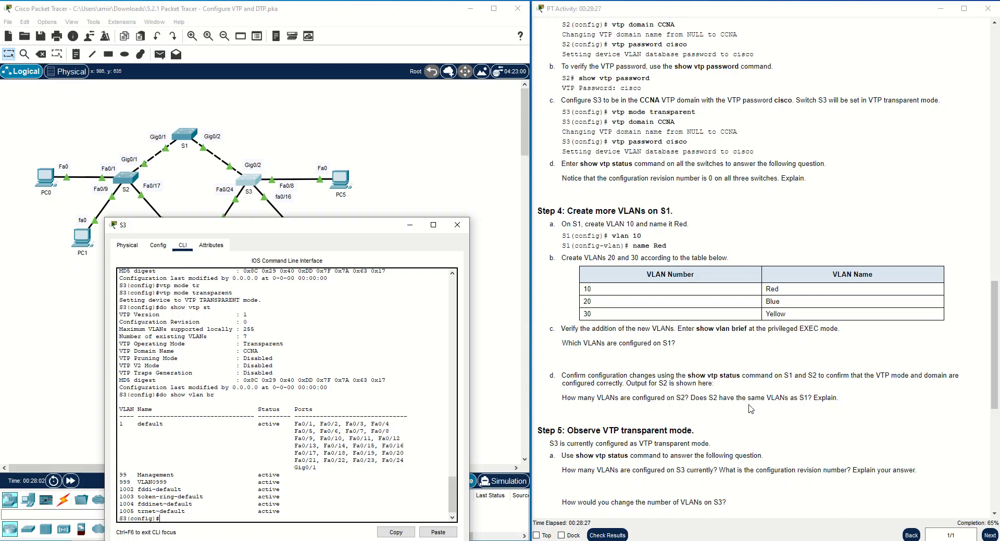
scroll(751, 407, "down", 1)
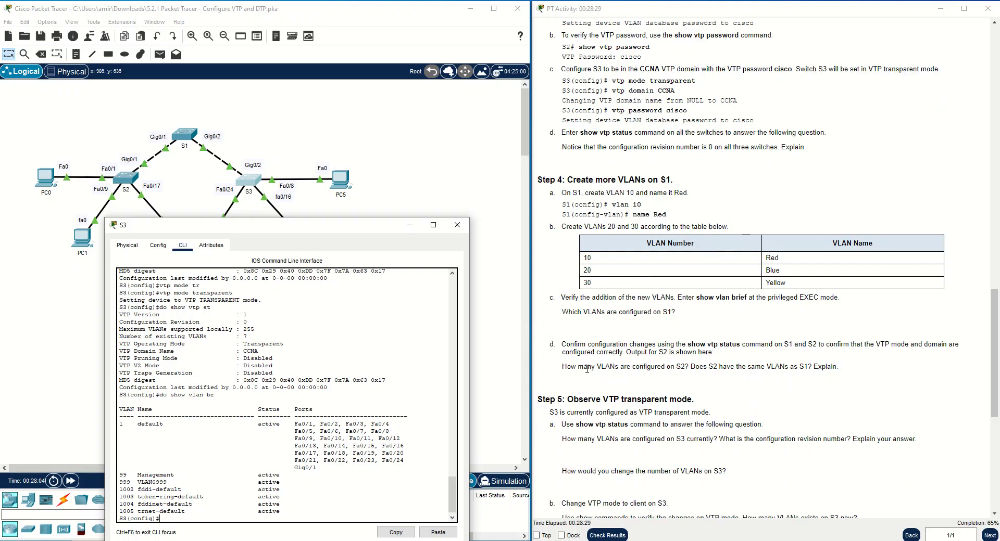
left_click_drag(562, 367, 686, 367)
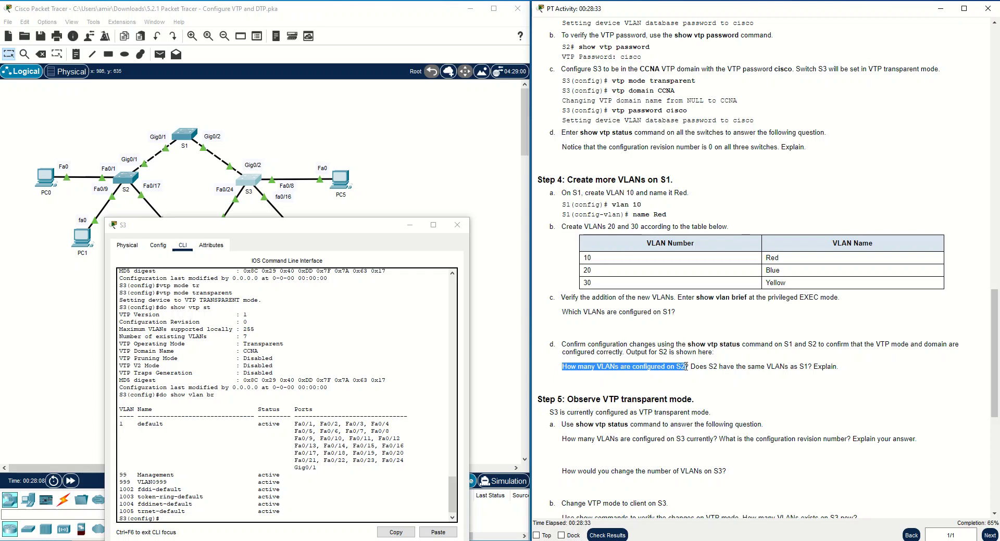
left_click_drag(690, 367, 812, 368)
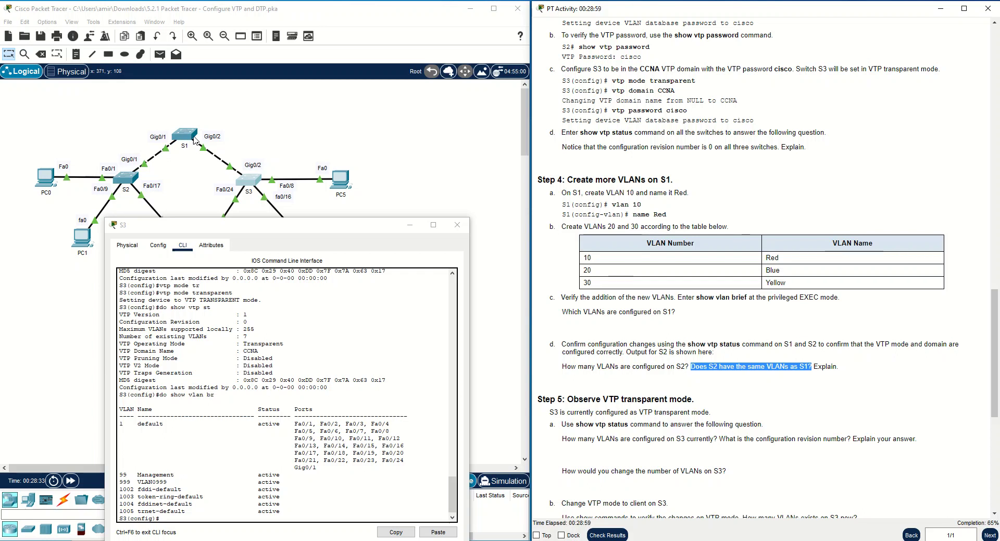
scroll(684, 351, "down", 1)
scroll(684, 350, "down", 1)
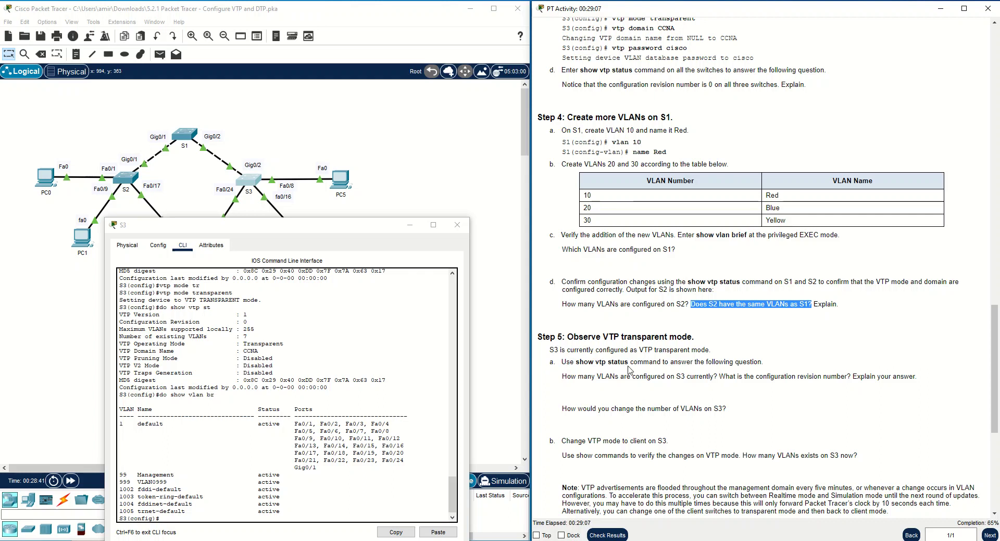
Run do show vtp status on S3 from global configuration mode.
left_click(201, 518)
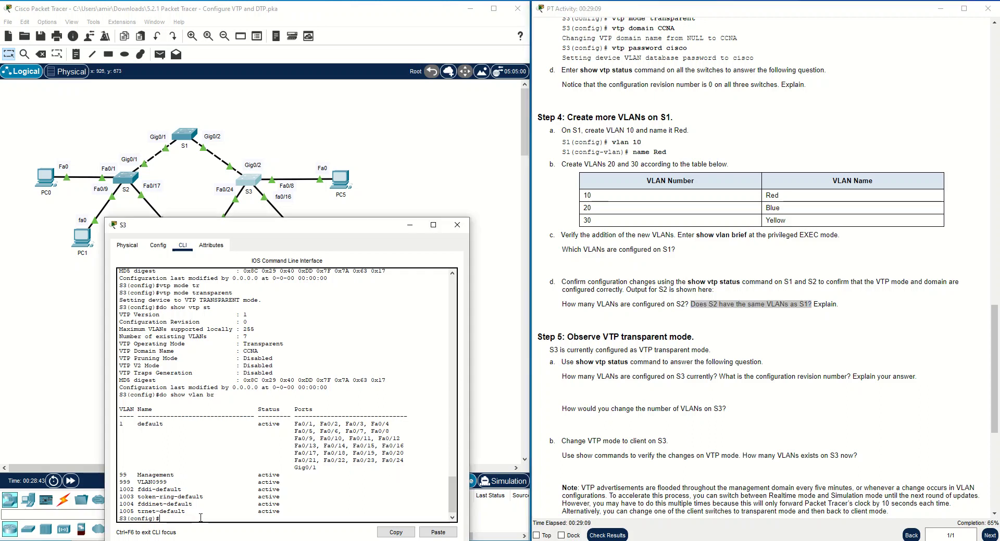
type("show vtp st")
key("Return")
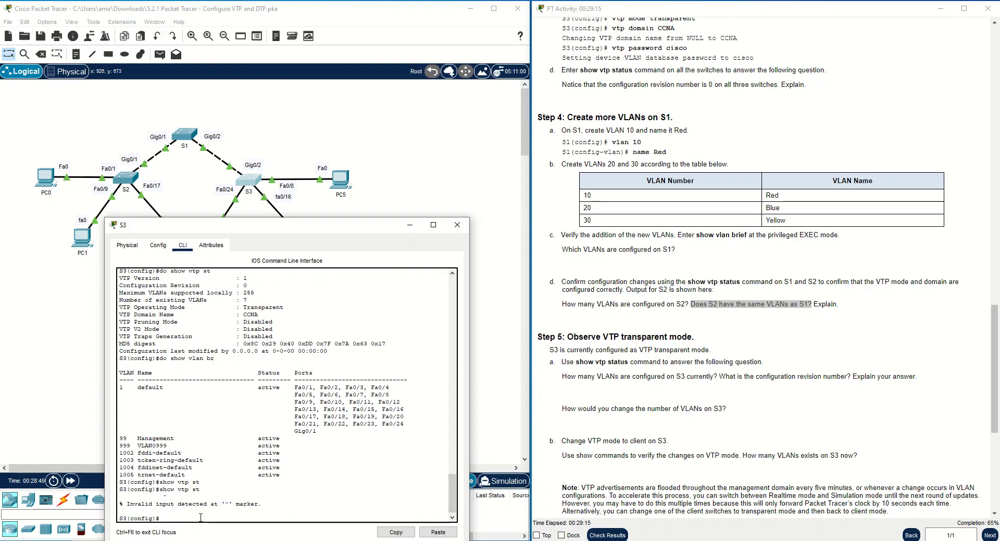
key("Up")
key("Home")
type("do")
key("Return")
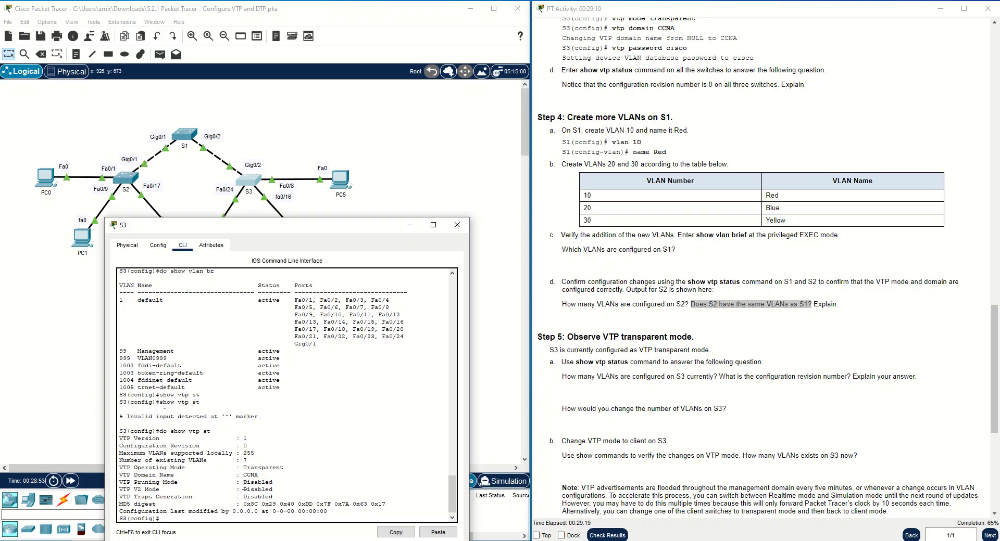
Read S3's status: Transparent mode, configuration revision 0 and 7 existing VLANs.
left_click_drag(254, 461, 117, 462)
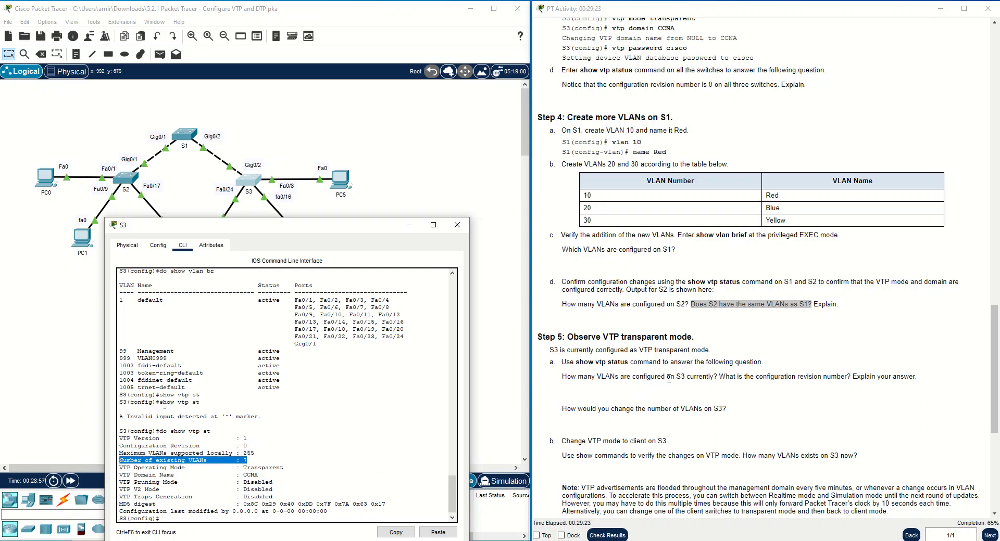
left_click(246, 460)
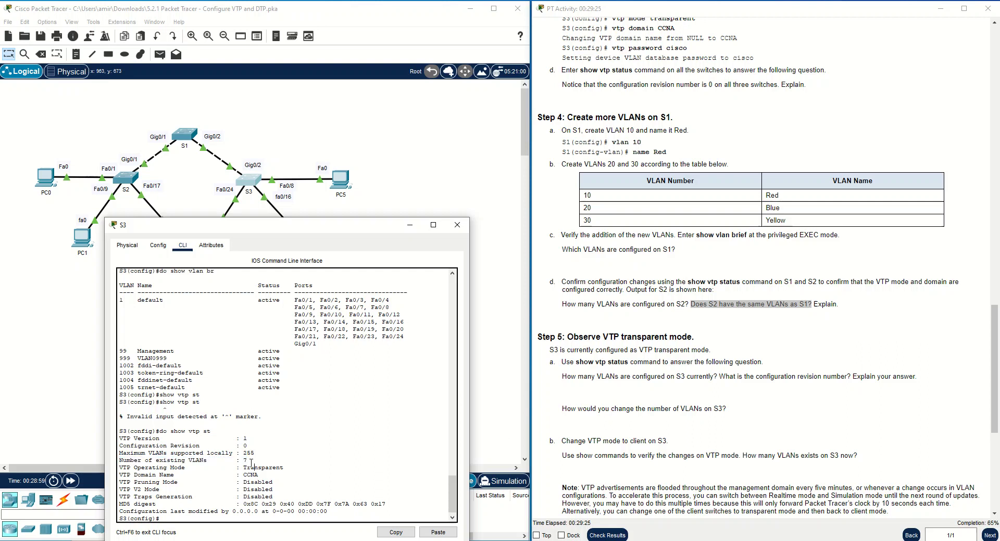
double_click(245, 461)
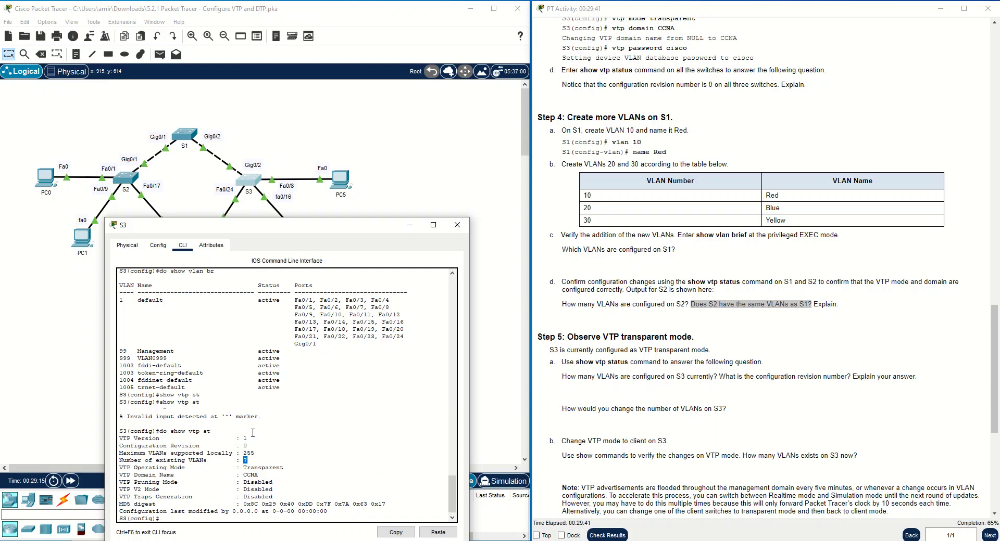
left_click_drag(255, 443, 114, 449)
left_click_drag(250, 446, 243, 446)
left_click(715, 372)
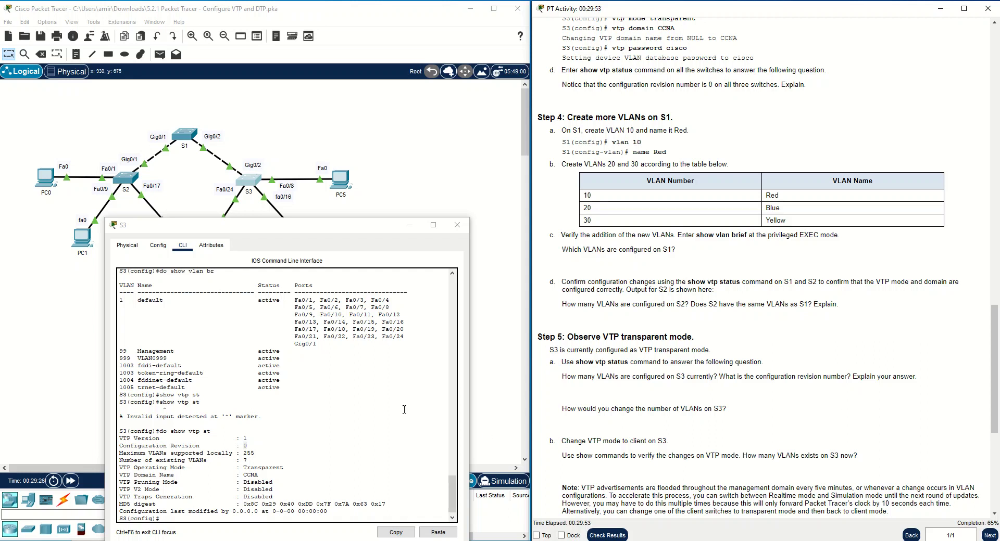
left_click_drag(253, 462, 194, 461)
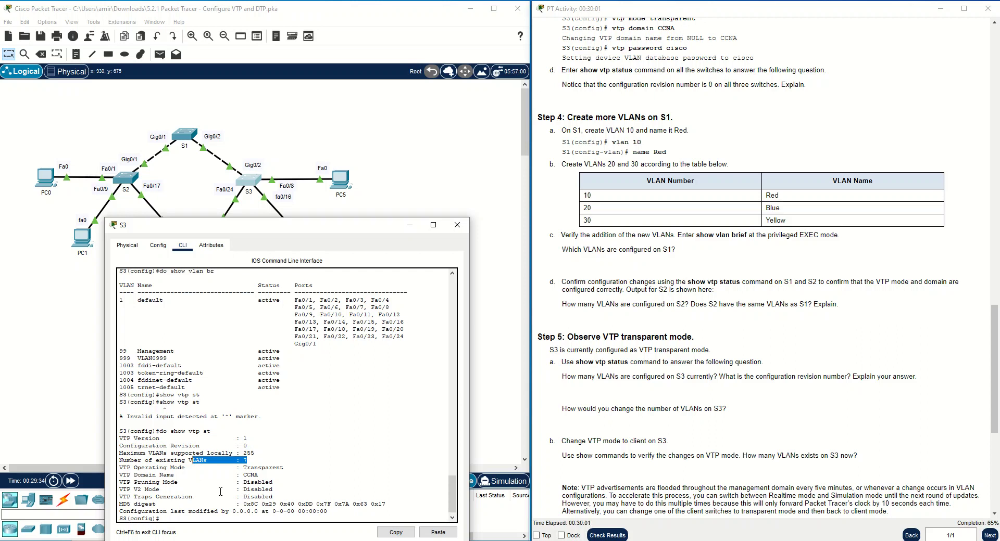
left_click_drag(282, 469, 116, 467)
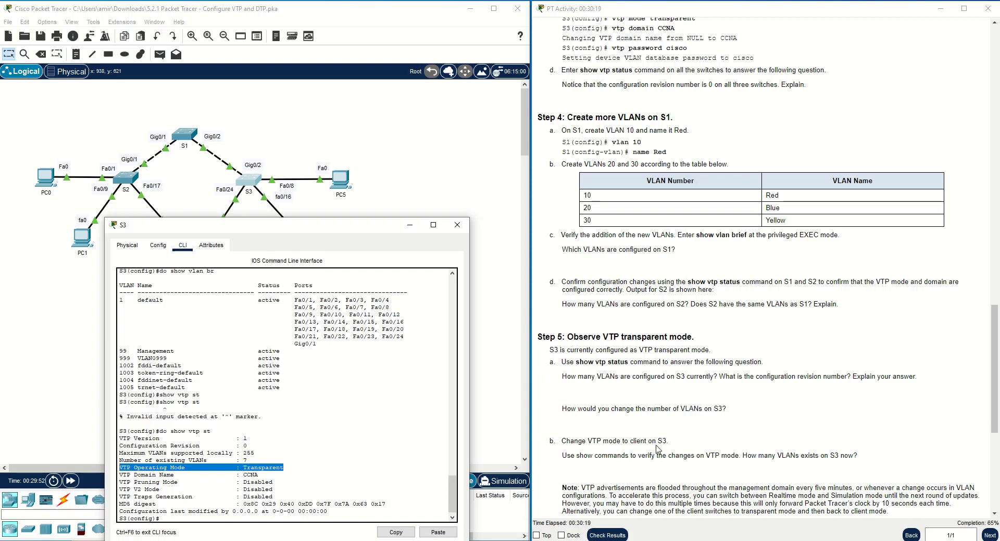
Change S3's VTP mode to client with vtp mode client.
left_click(267, 520)
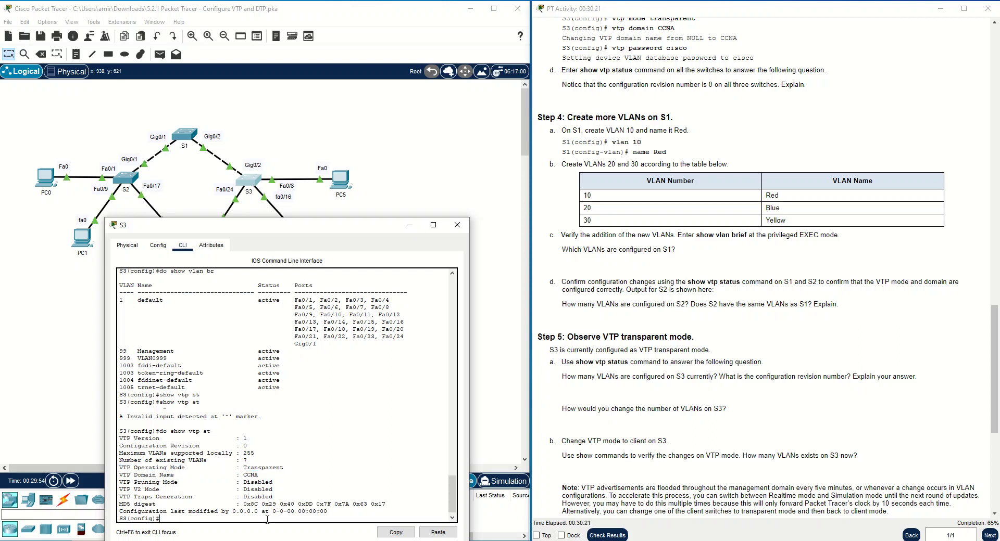
type("vtp mode transparent")
key("BackSpace")
key("BackSpace")
key("BackSpace")
key("BackSpace")
key("BackSpace")
key("BackSpace")
key("BackSpace")
key("BackSpace")
key("BackSpace")
key("BackSpace")
key("BackSpace")
key("BackSpace")
type("client")
key("Return")
key("Return")
key("Return")
key("Return")
key("Return")
key("Return")
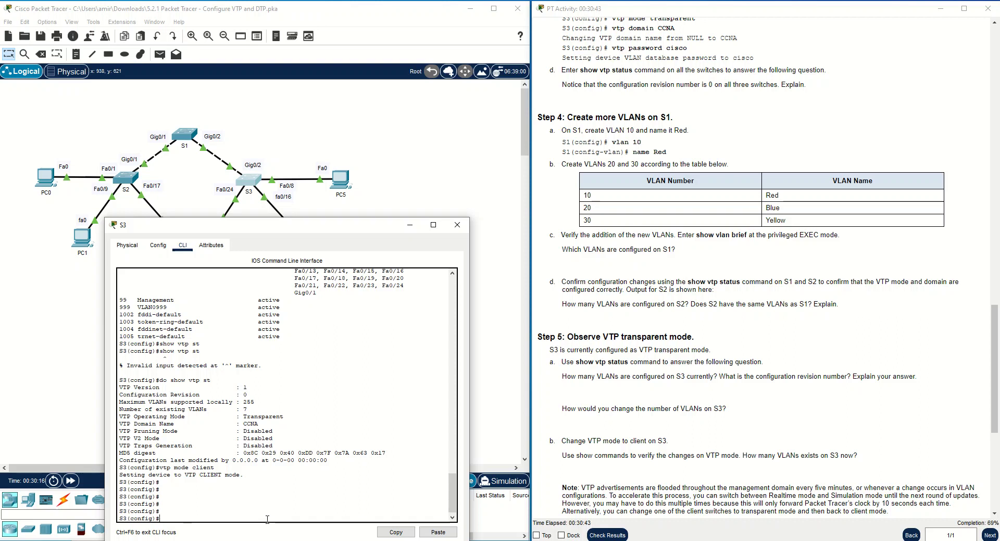
Rerun do show vtp status, showing configuration revision 6 and 10 existing VLANs.
key("Up")
key("Up")
key("Return")
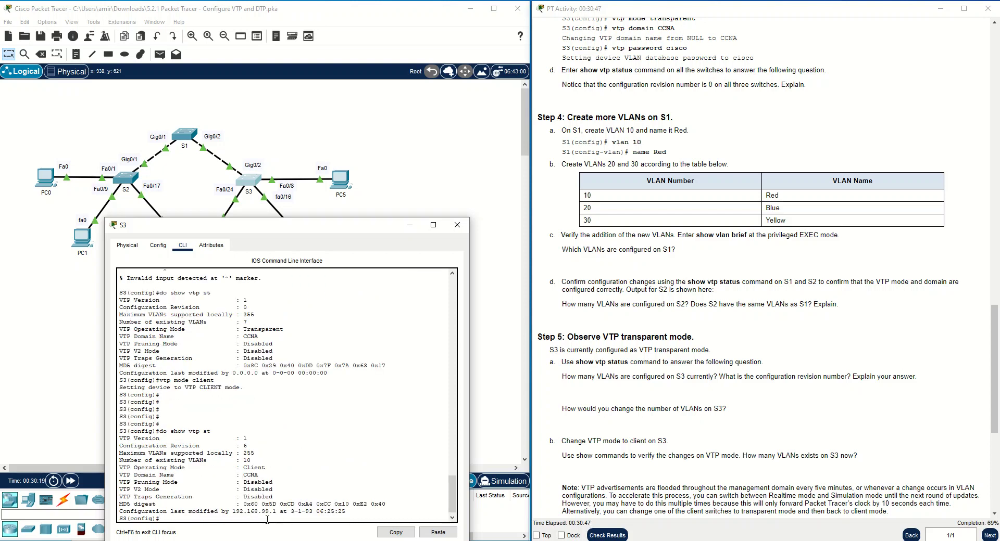
mouse_move(251, 462)
left_mouse_down()
mouse_move(110, 462)
mouse_move(266, 470)
left_mouse_up()
left_click(251, 467)
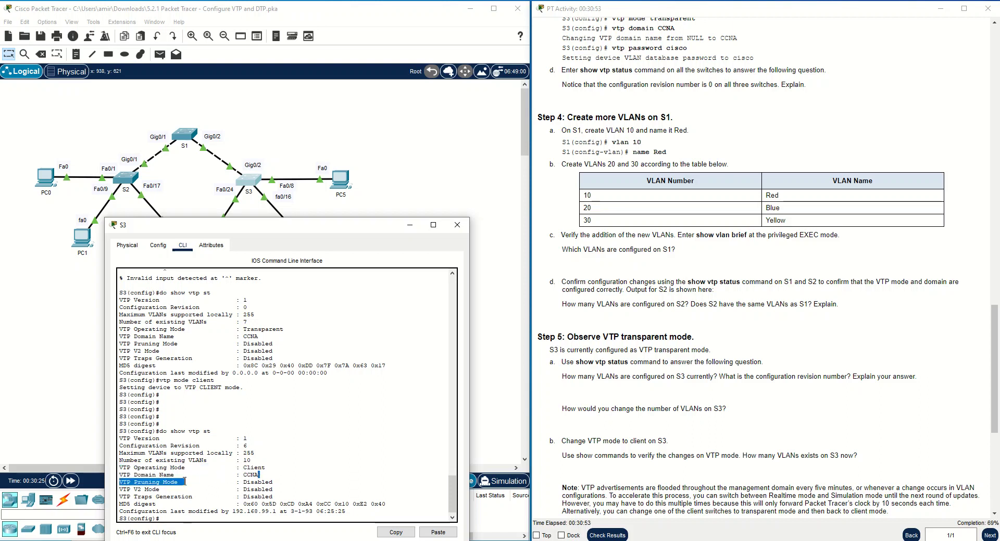
left_click_drag(267, 433, 119, 449)
left_click(255, 437)
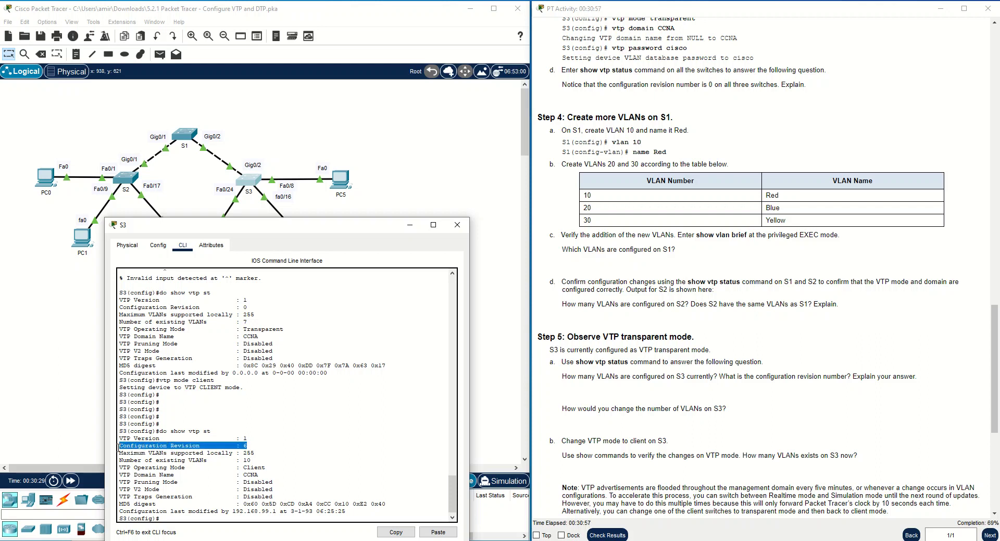
left_click(152, 448)
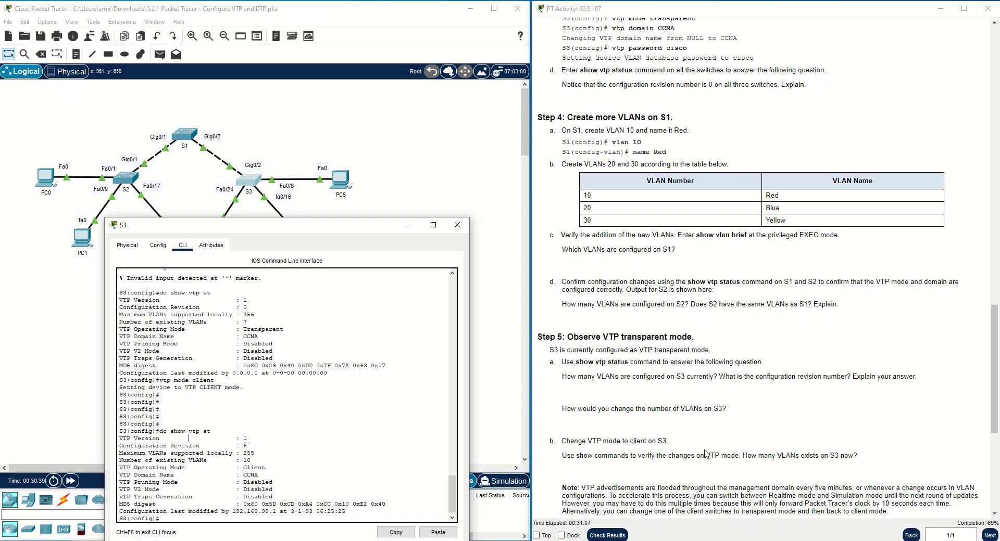
Scroll the instructions to Step 6, close S3's window and reopen S1's CLI.
scroll(779, 455, "down", 5)
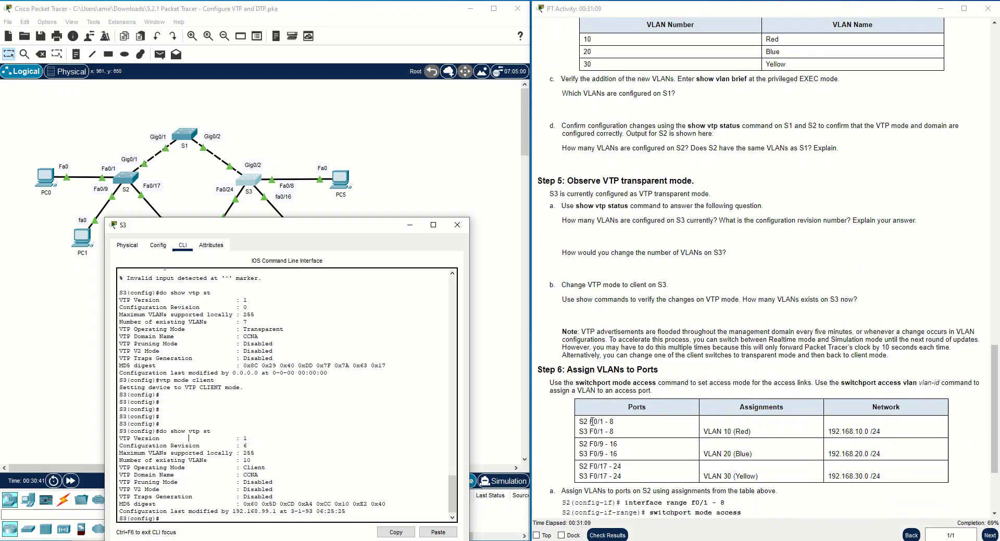
scroll(579, 390, "down", 2)
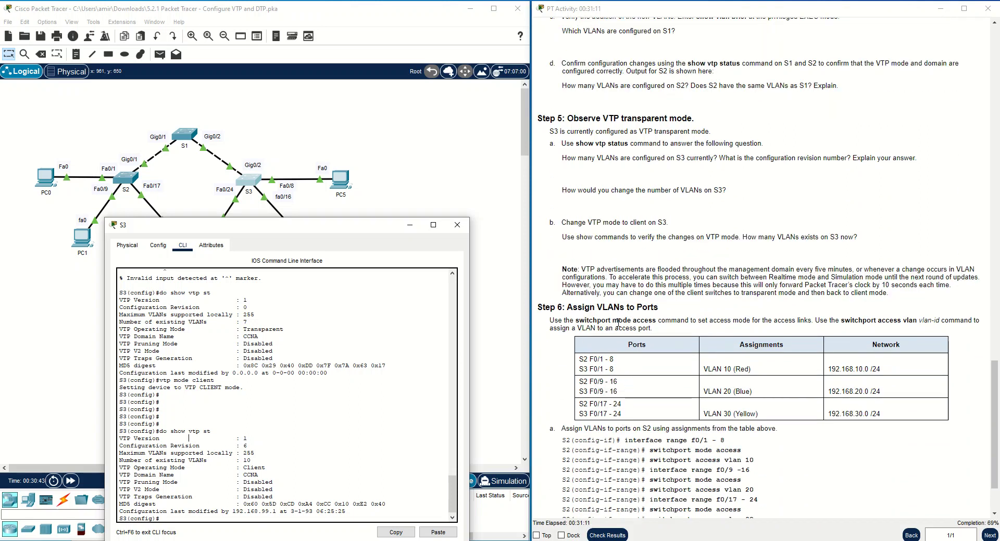
scroll(640, 322, "down", 2)
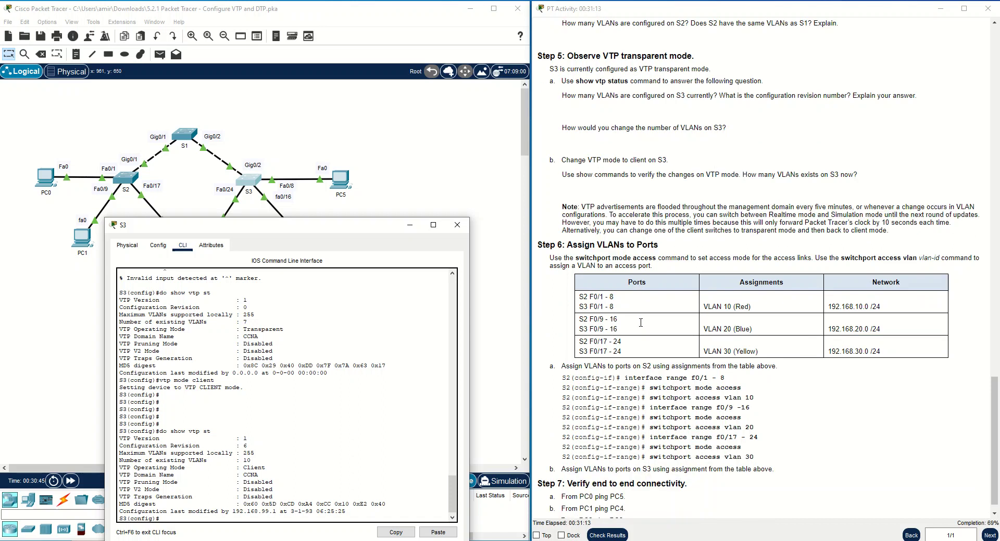
scroll(640, 322, "down", 1)
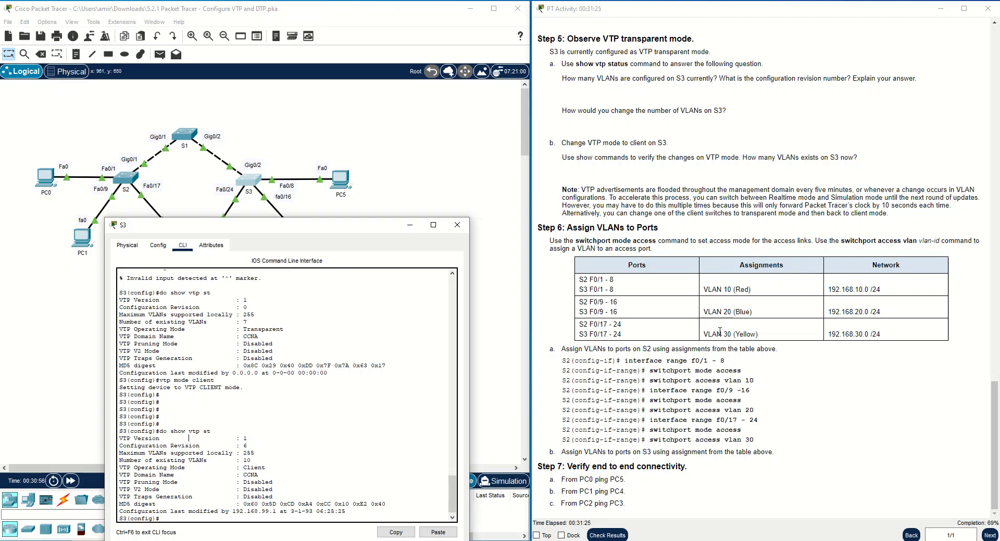
left_click(410, 225)
left_click(193, 138)
left_click_drag(290, 224, 288, 208)
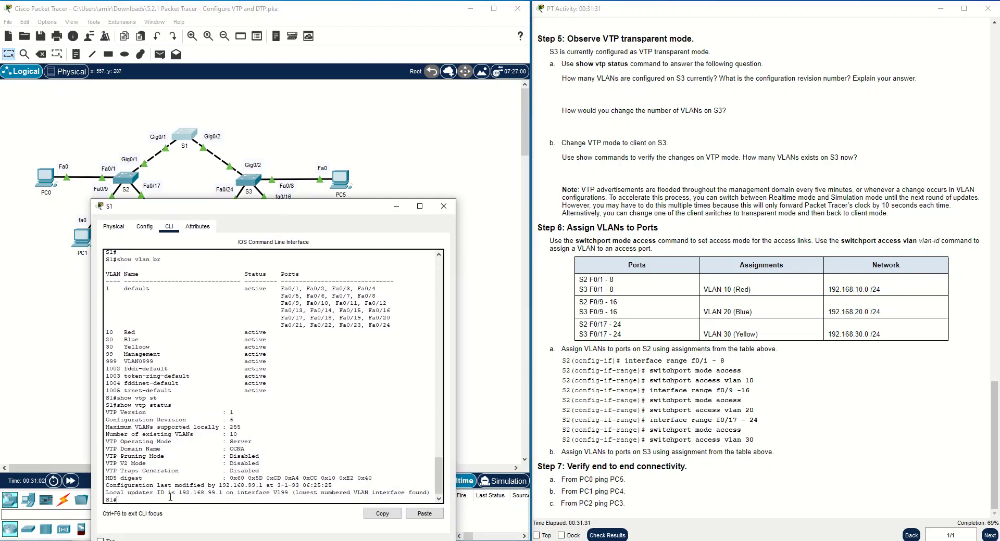
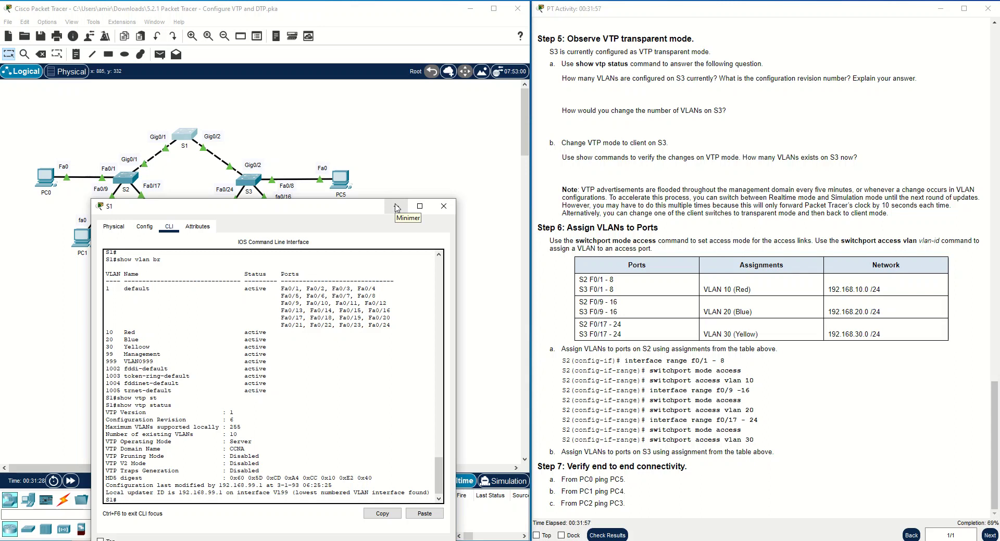
Minimize S1's CLI window to bring the switch topology back into view.
left_click(395, 208)
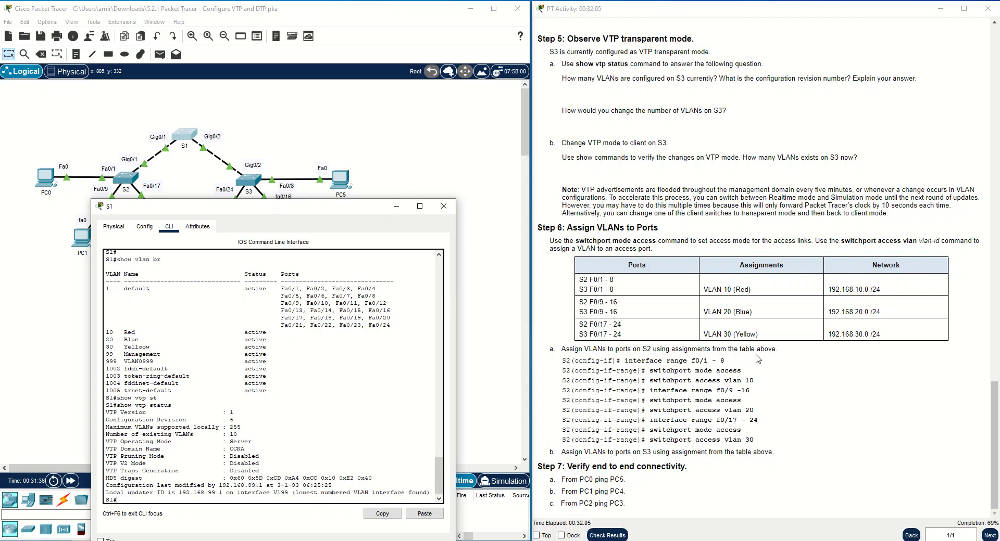
left_click(396, 206)
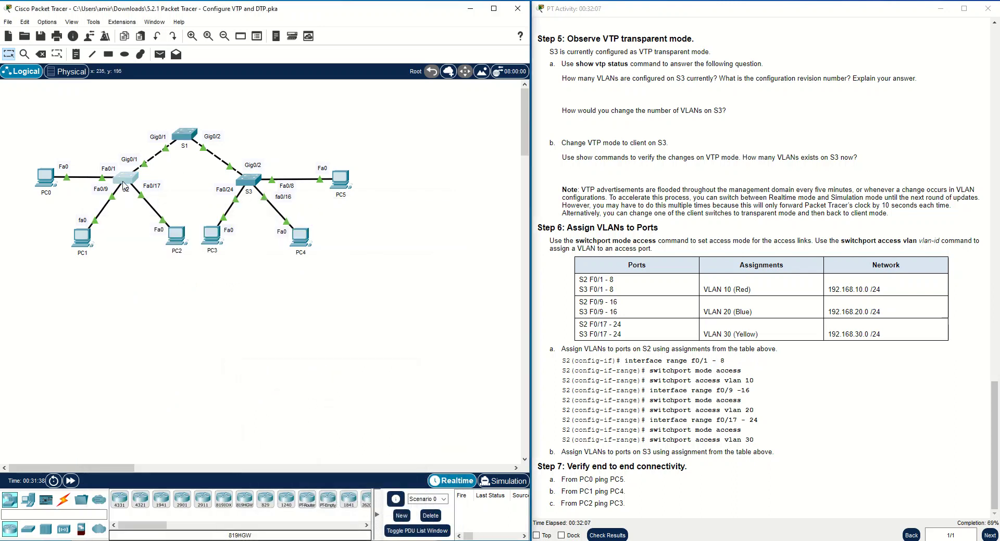
On S2, enter global configuration mode and select interface range Fa0/1–8.
left_click(125, 185)
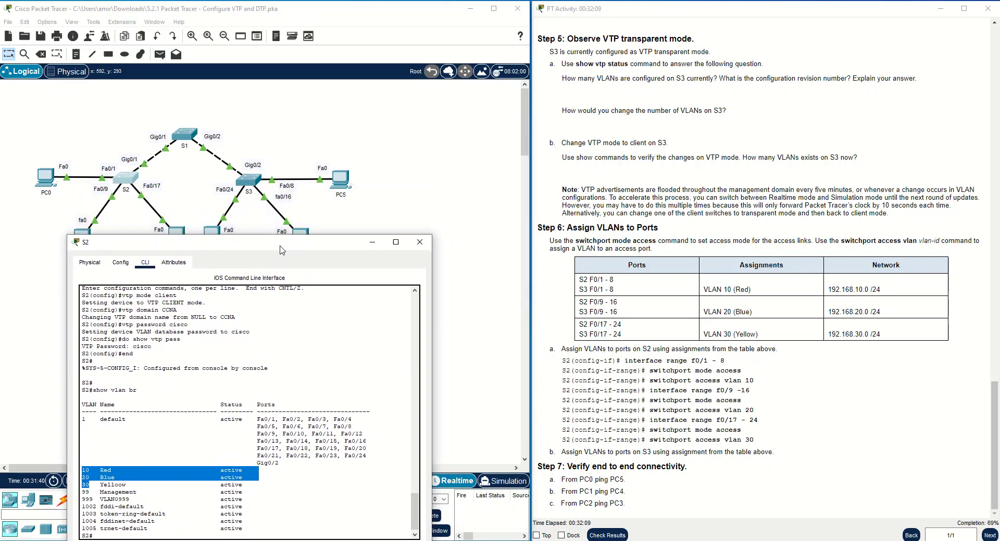
left_click(196, 535)
type("conf t")
key("Return")
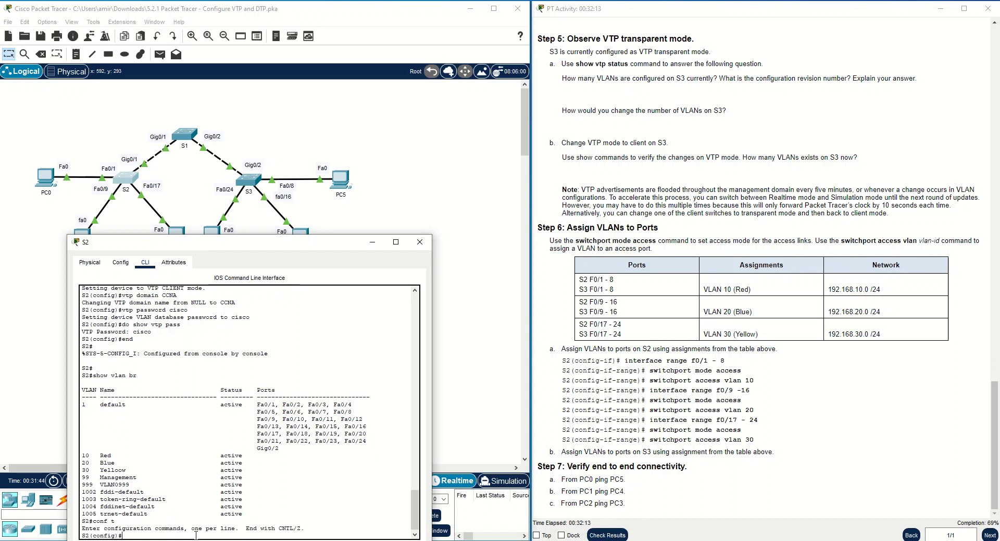
type("int ra")
key("Tab")
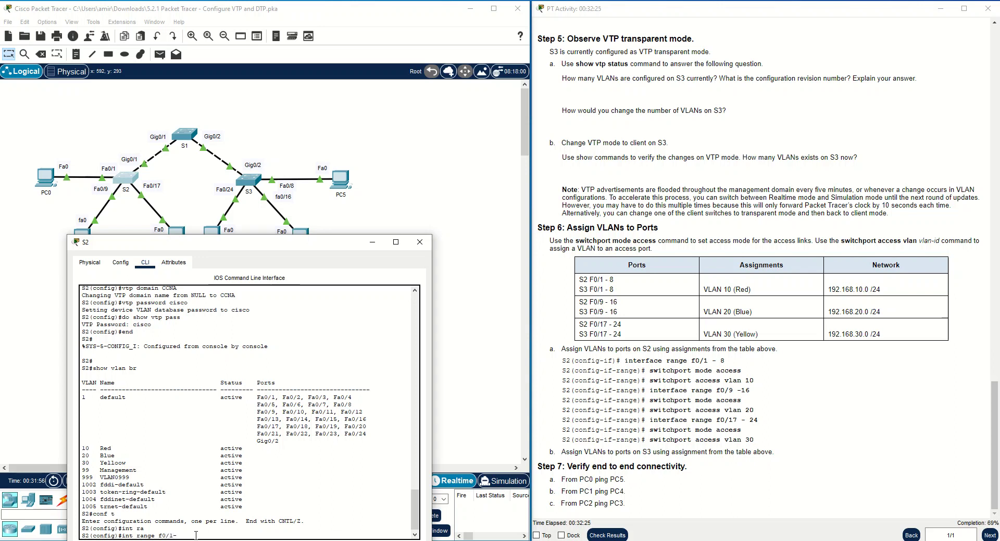
key("Return")
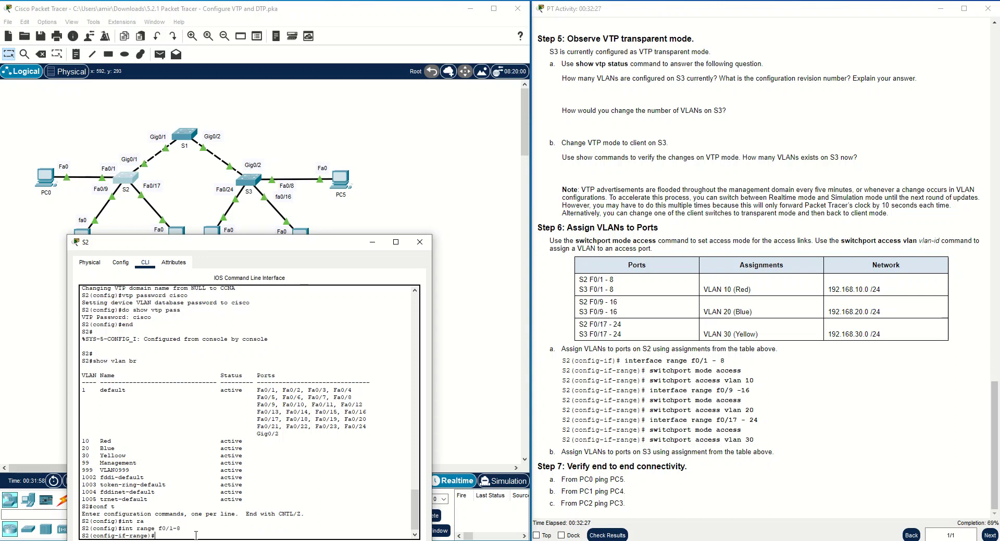
Set Fa0/1–8 to switchport mode access and assign them to VLAN 10.
type("sw mode")
key("Tab")
type("c")
key("Tab")
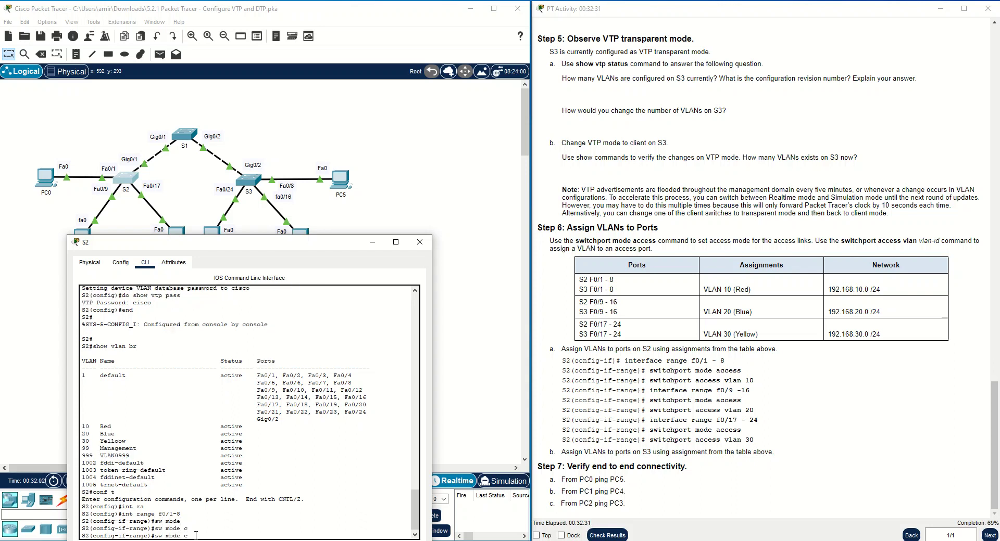
type("a")
key("Tab")
key("Return")
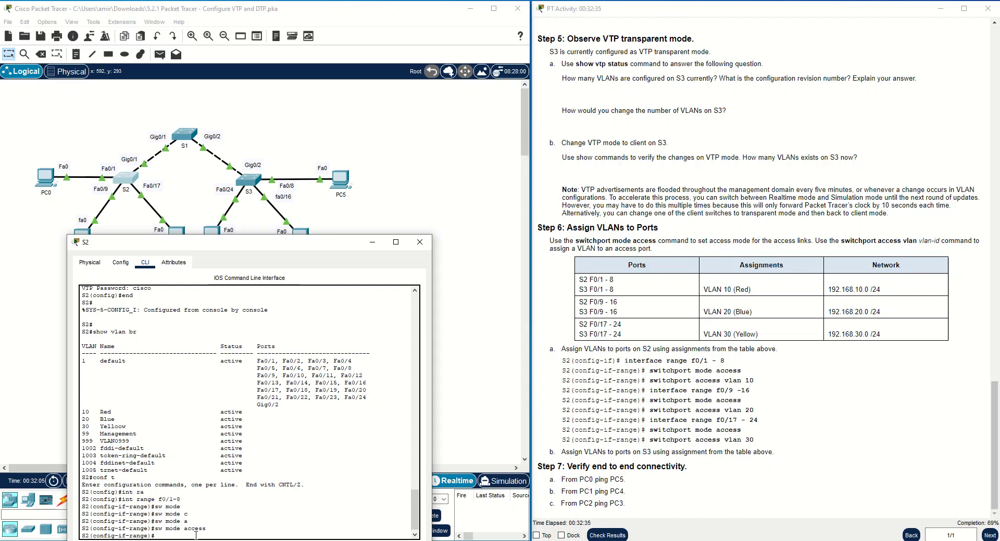
key("Up")
key("BackSpace")
key("BackSpace")
key("BackSpace")
key("BackSpace")
key("BackSpace")
key("BackSpace")
key("BackSpace")
key("BackSpace")
key("BackSpace")
key("BackSpace")
key("BackSpace")
key("BackSpace")
type("access")
key("Tab")
type("vlan 10")
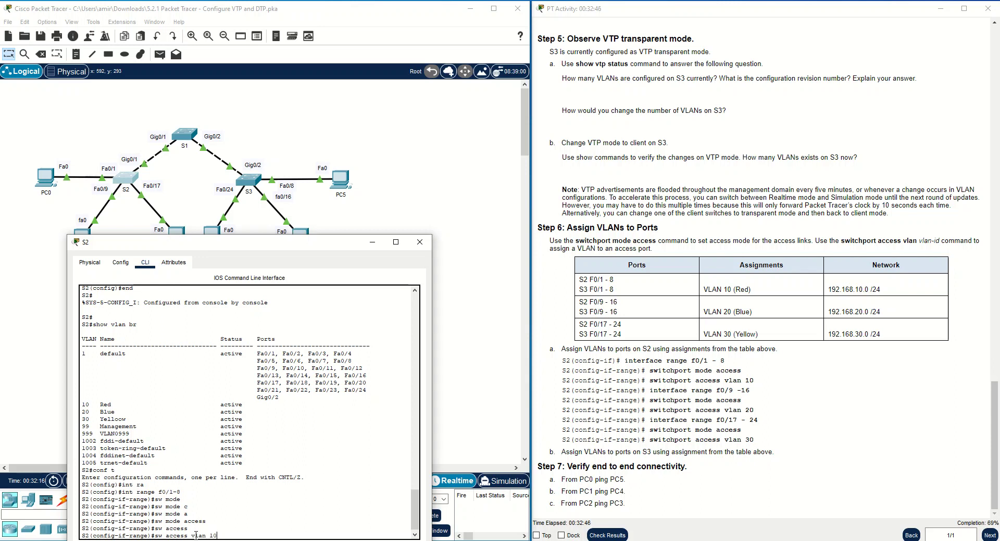
key("Return")
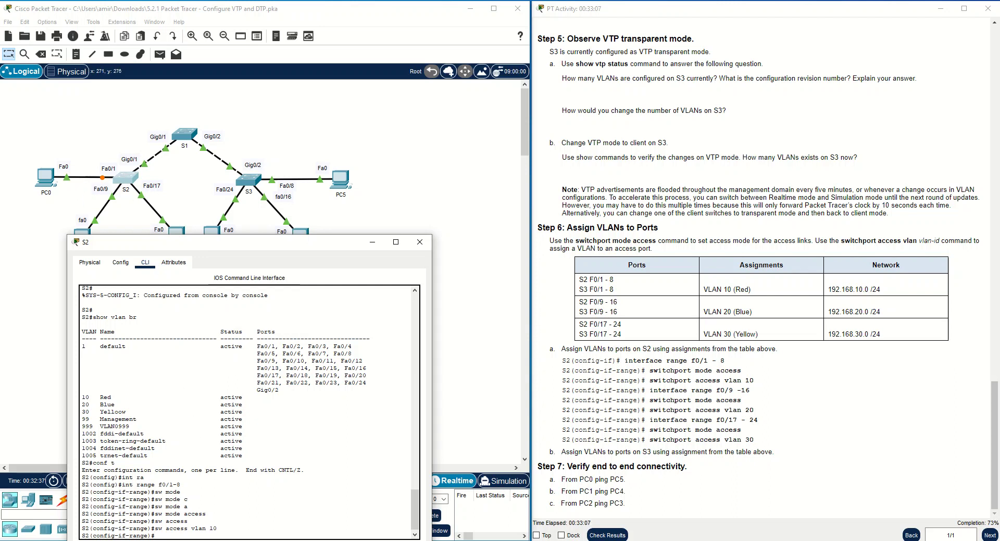
mouse_move(191, 540)
Make S2 ports Fa0/9–16 access ports in VLAN 20.
key("Up")
key("BackSpace")
key("BackSpace")
key("BackSpace")
key("BackSpace")
key("BackSpace")
key("BackSpace")
key("BackSpace")
key("BackSpace")
key("BackSpace")
key("BackSpace")
key("BackSpace")
key("BackSpace")
key("BackSpace")
key("BackSpace")
key("BackSpace")
key("BackSpace")
key("BackSpace")
type("int range f0/9-16")
key("Return")
key("Up")
key("Up")
key("Up")
key("Up")
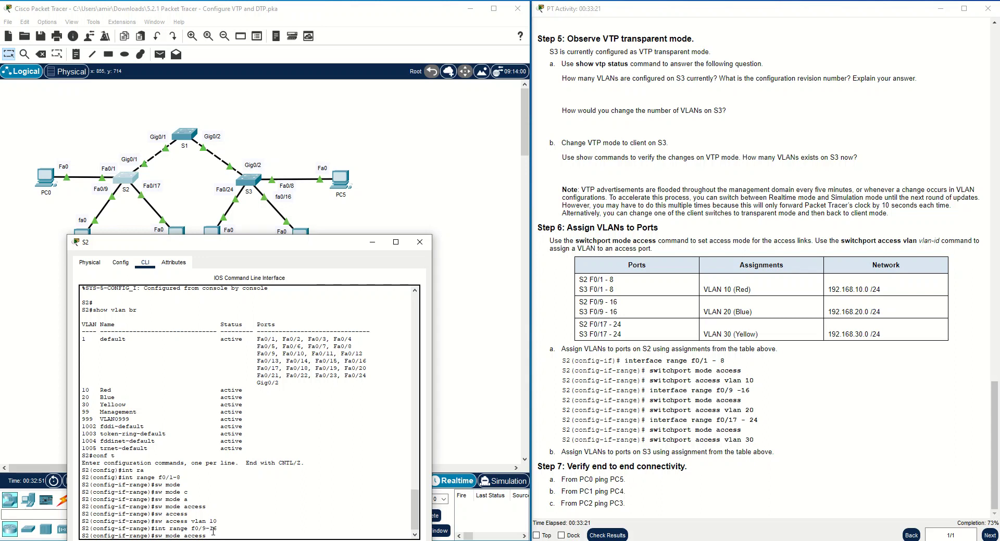
key("Return")
key("Up")
key("Up")
key("Up")
key("BackSpace")
key("BackSpace")
type("20")
key("Return")
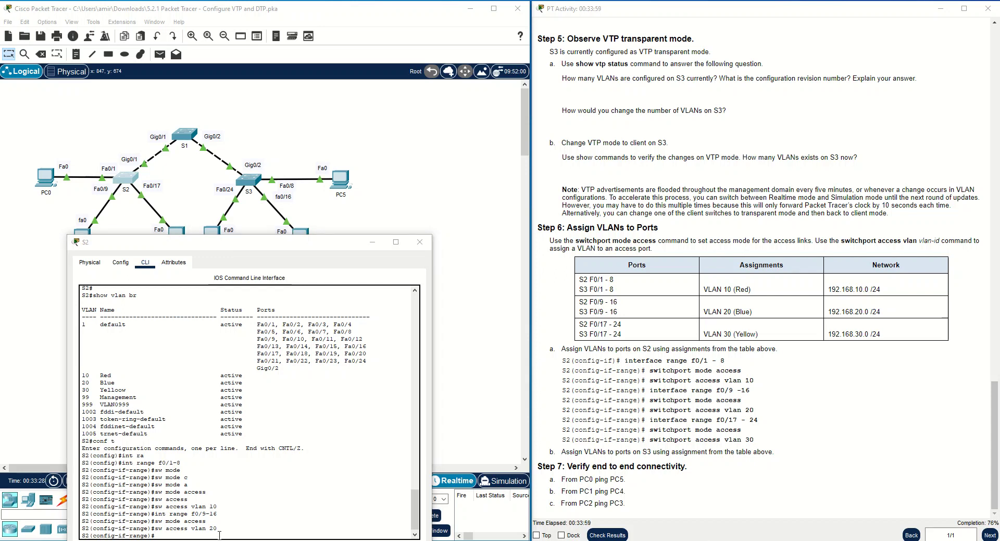
Make S2 ports Fa0/17–24 access ports in VLAN 30 and minimize S2's window.
left_click(220, 536)
type("sw access vlan 20")
key("Up")
key("Up")
key("Up")
key("BackSpace")
key("BackSpace")
key("BackSpace")
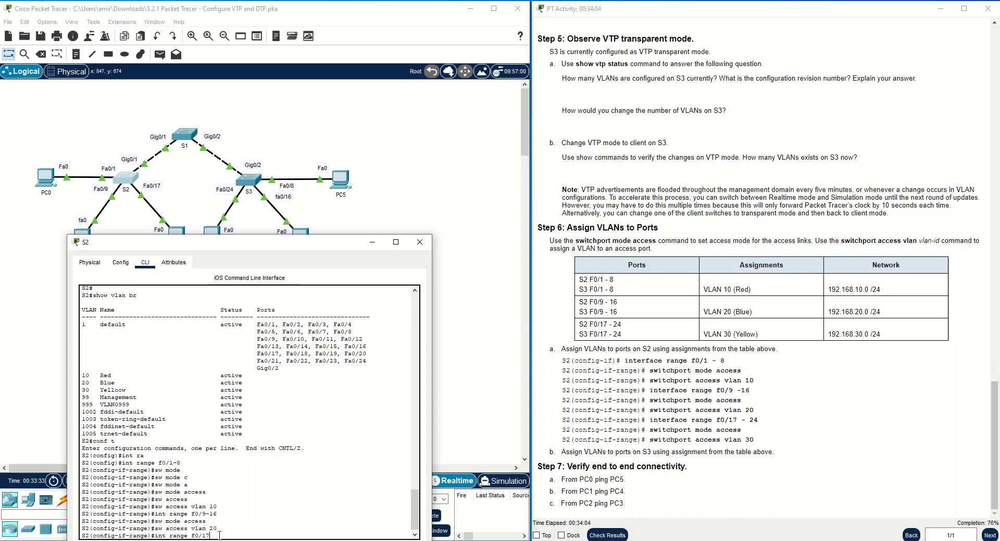
type("4")
key("Return")
key("Up")
key("Up")
key("Up")
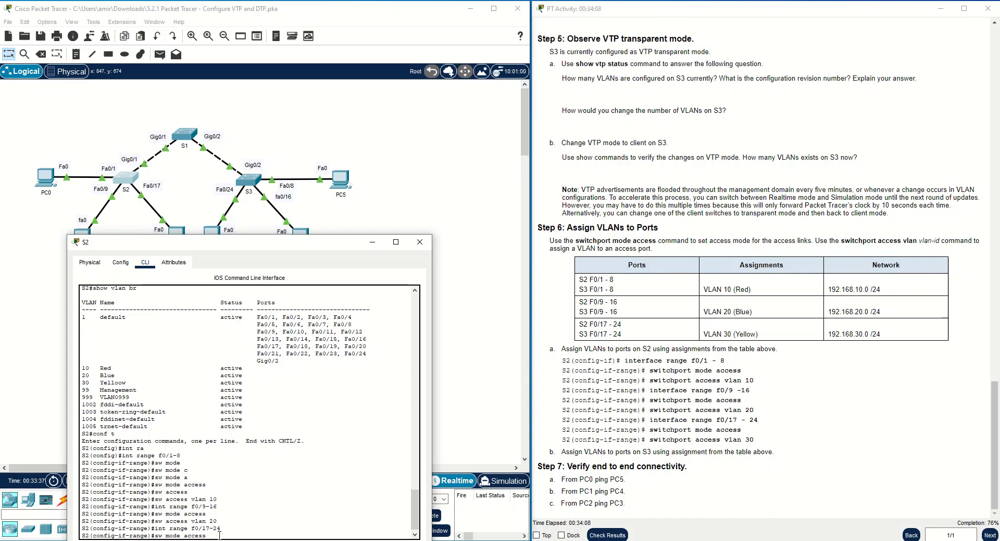
key("Return")
key("Up")
key("Up")
key("Up")
type("30")
key("Return")
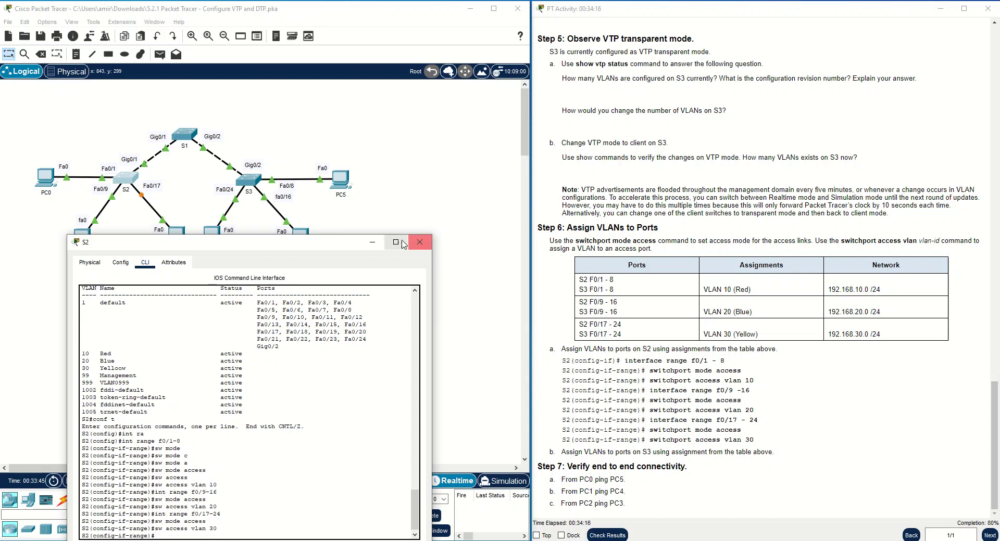
left_click(373, 243)
On S3, make ports Fa0/1–8 access ports in VLAN 10.
left_click(251, 181)
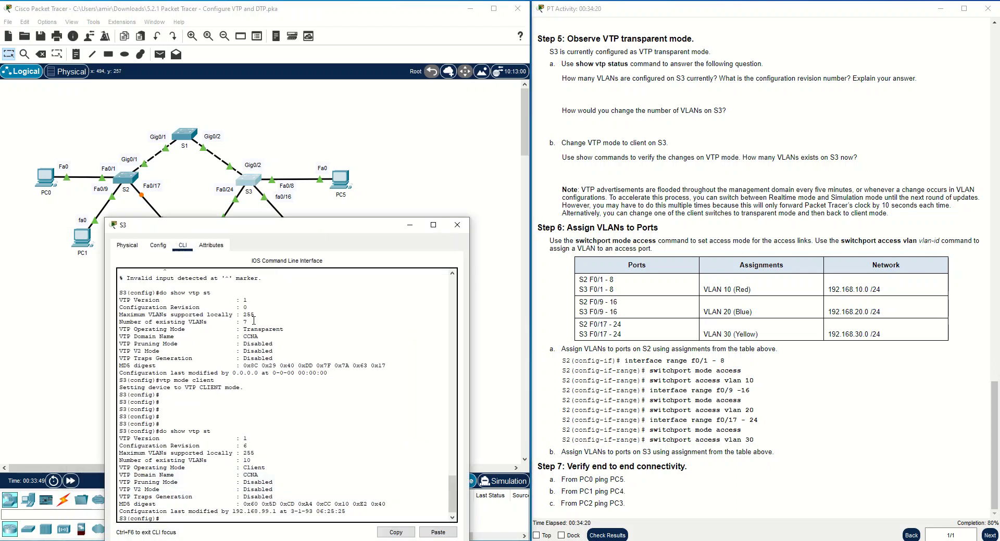
key("Return")
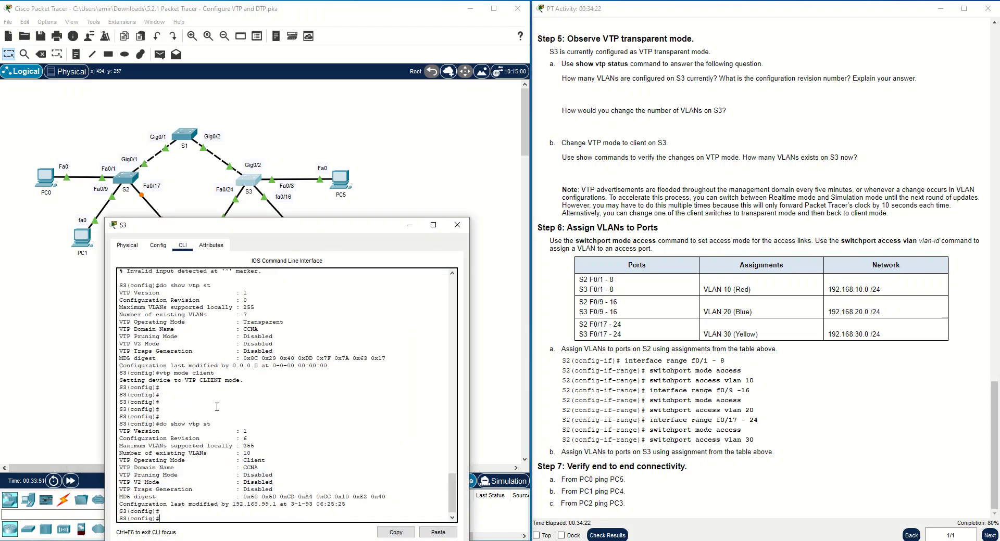
type("int ra fa0/1-")
left_click(734, 286)
left_click_drag(734, 287, 579, 290)
left_click(219, 521)
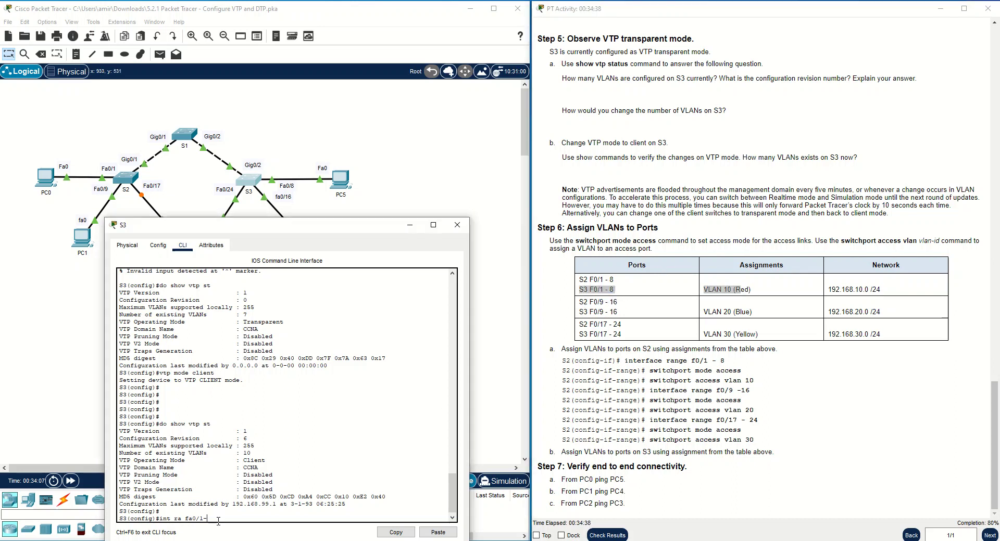
key("Return")
type("sw mode ac")
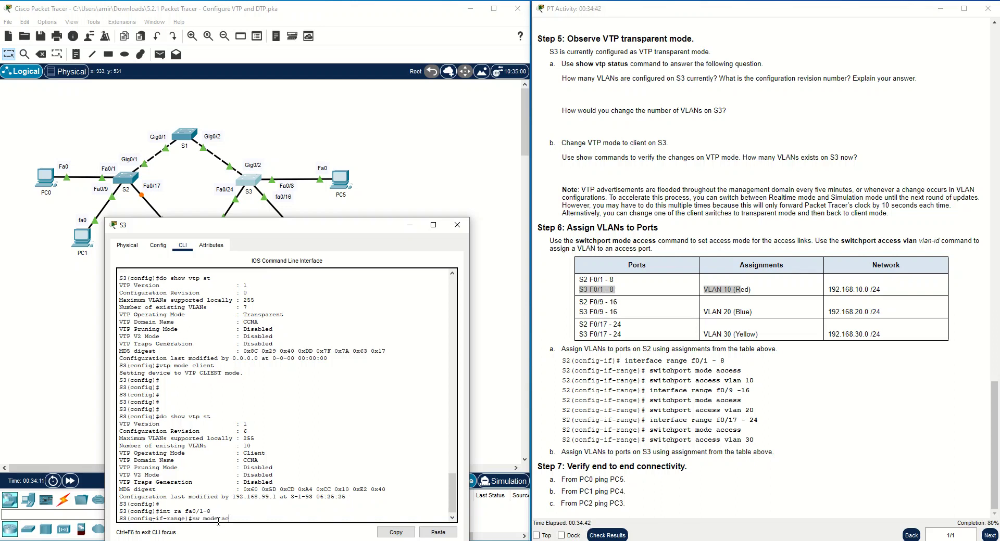
key("Tab")
key("Tab")
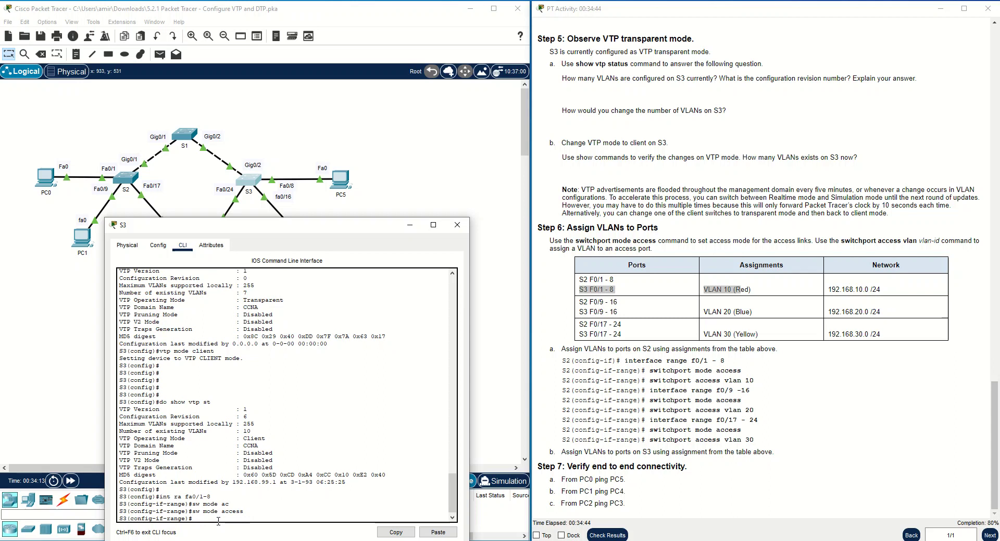
key("BackSpace")
key("BackSpace")
key("BackSpace")
key("BackSpace")
key("BackSpace")
key("BackSpace")
key("BackSpace")
key("BackSpace")
key("BackSpace")
key("BackSpace")
key("BackSpace")
type("acc")
key("Tab")
type("vlan ")
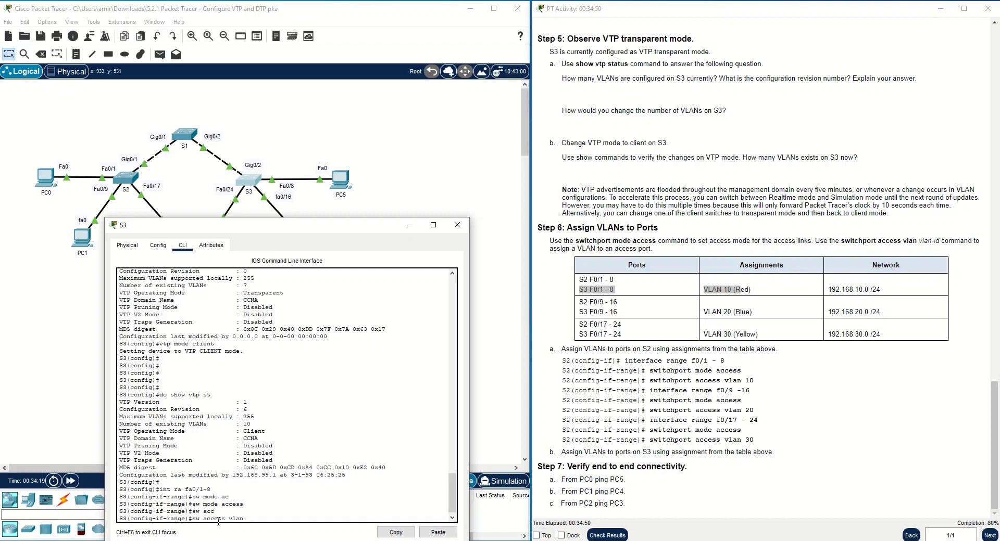
type("10")
key("Tab")
Make S3 ports Fa0/9–16 access ports in VLAN 20.
key("Up")
key("Up")
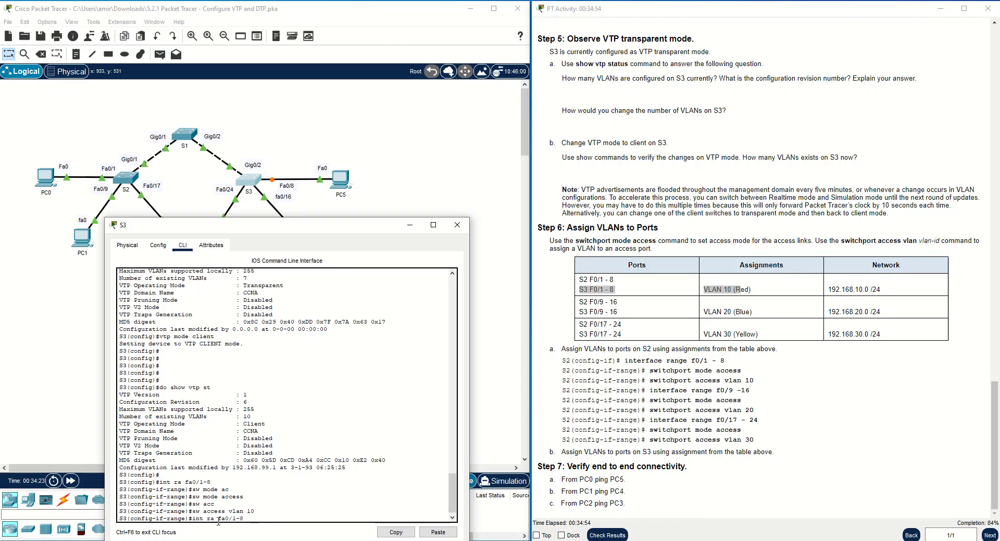
key("BackSpace")
key("Return")
key("Up")
key("Up")
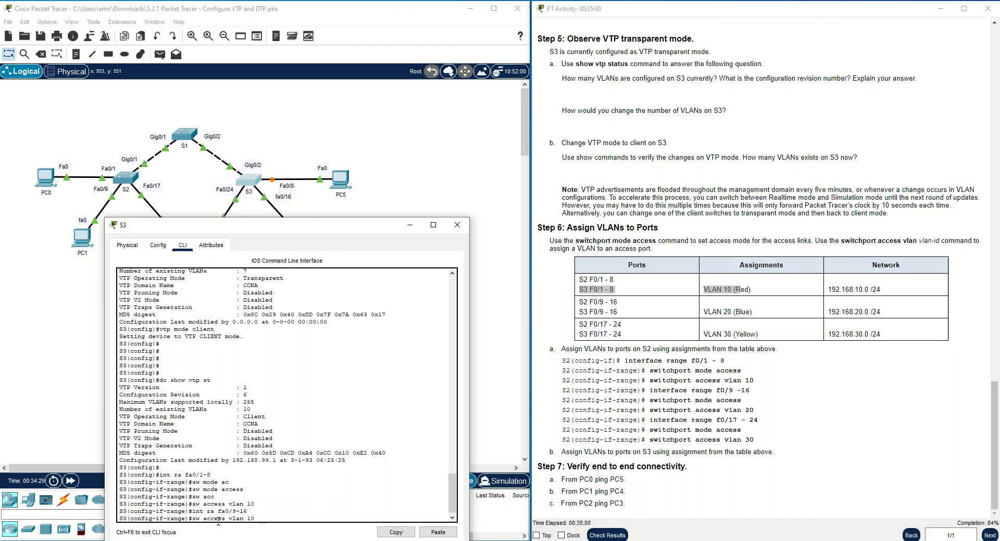
key("Up")
key("Up")
key("Return")
key("Up")
key("Up")
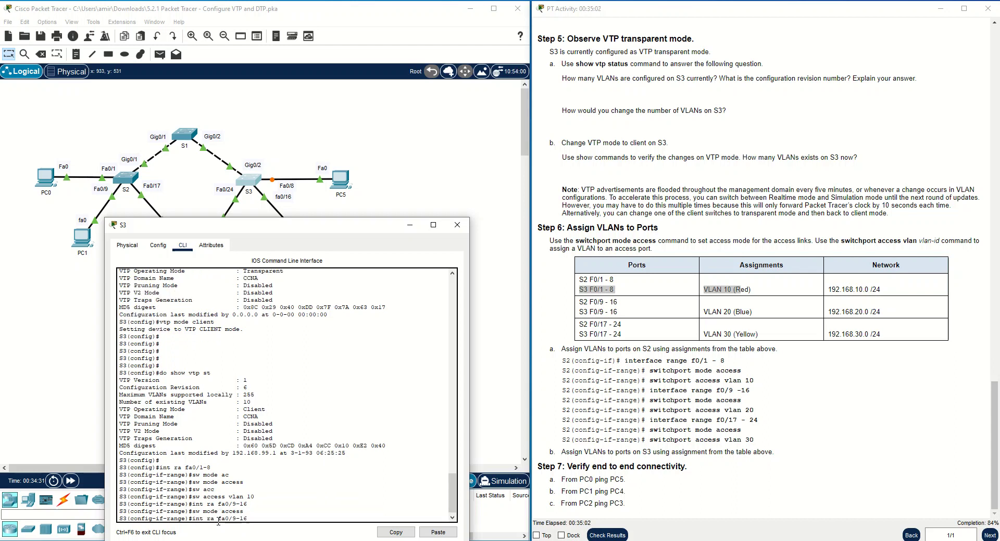
Make S3 ports Fa0/17–24 access ports in VLAN 30 and minimize S3's window.
key("Up")
key("BackSpace")
type("20")
key("Return")
key("Up")
key("Up")
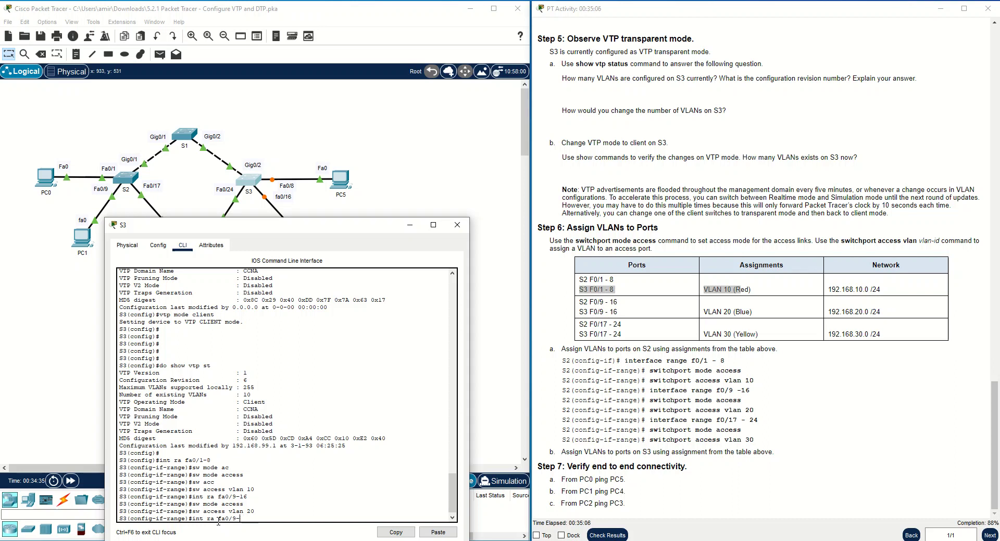
type("17-")
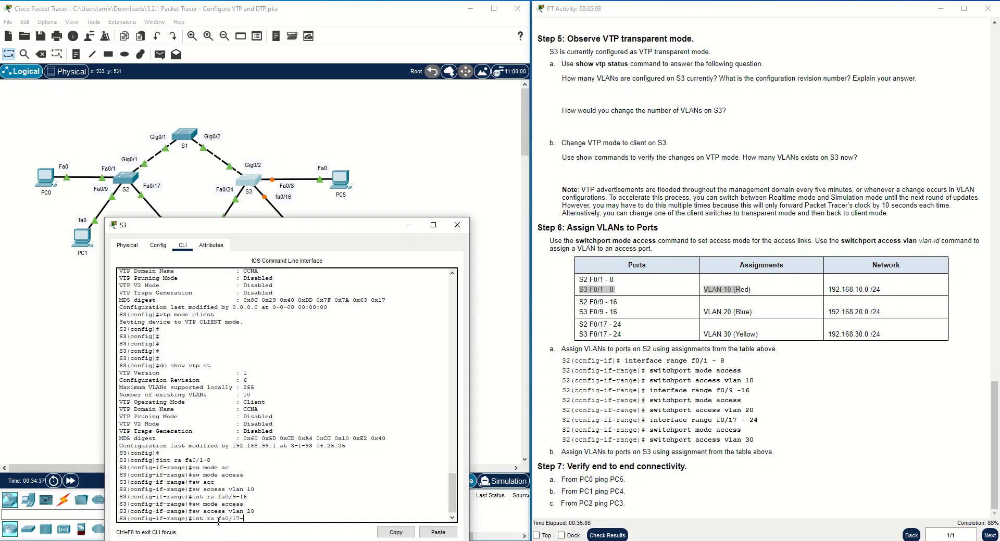
type("24")
key("Return")
key("Up")
key("Up")
key("Return")
key("Up")
key("Up")
key("Up")
key("BackSpace")
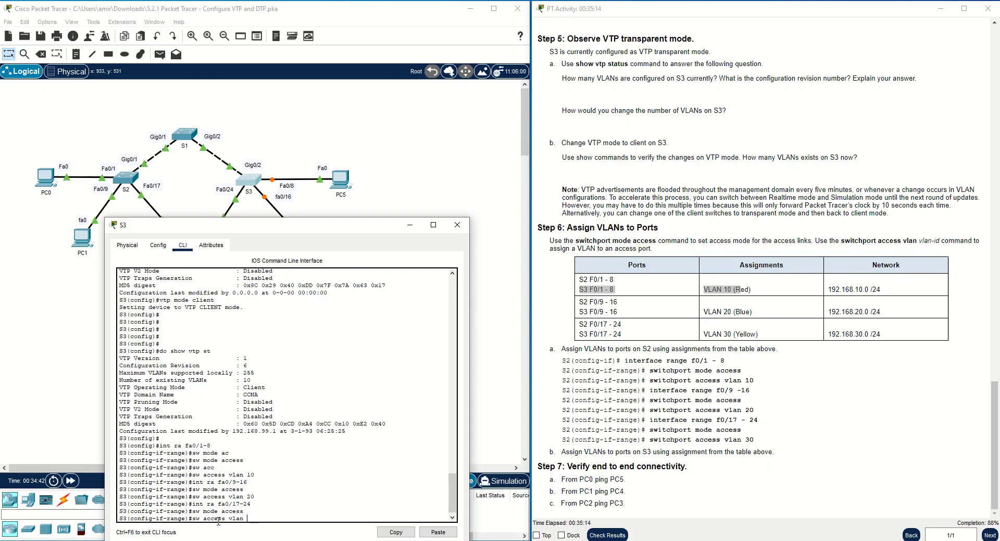
type("30")
key("Return")
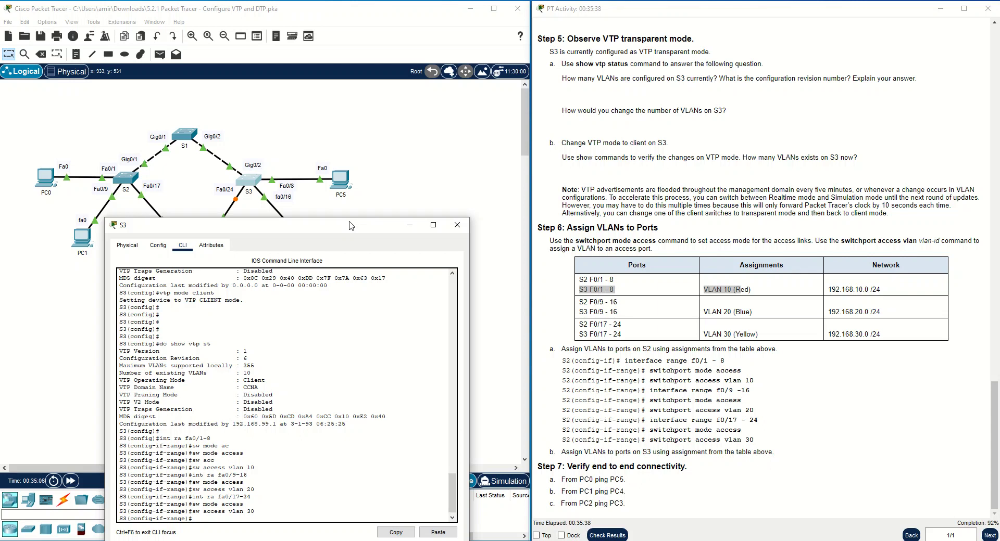
left_click(409, 226)
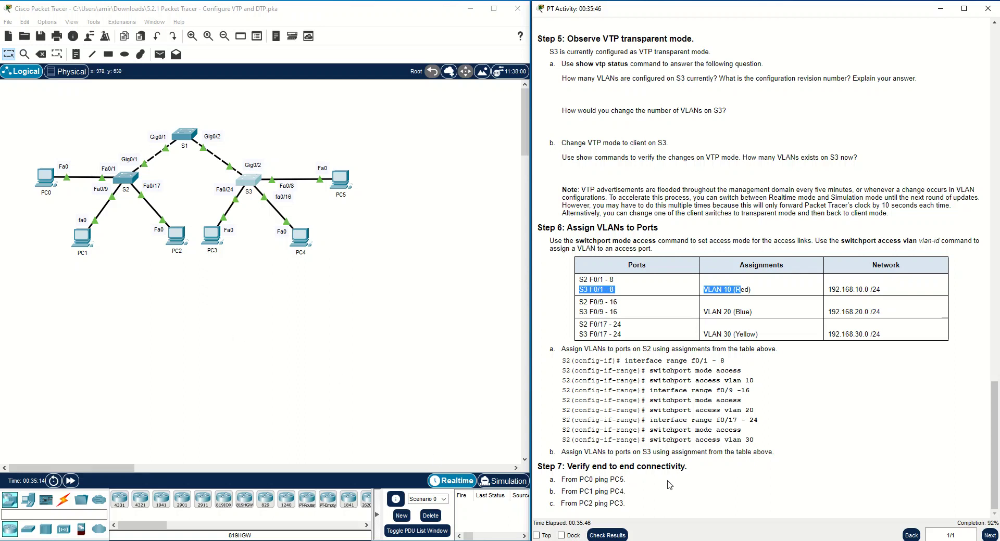
Copy PC5's IPv4 address 192.168.10.2 from its IP Configuration.
left_click(341, 184)
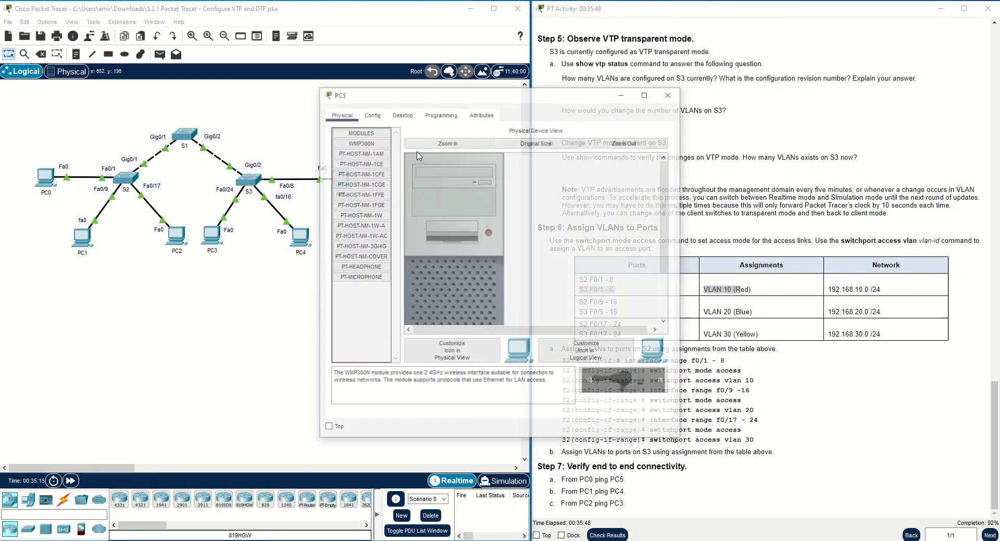
left_click(401, 114)
left_click(360, 157)
left_click_drag(482, 187, 442, 190)
right_click(467, 191)
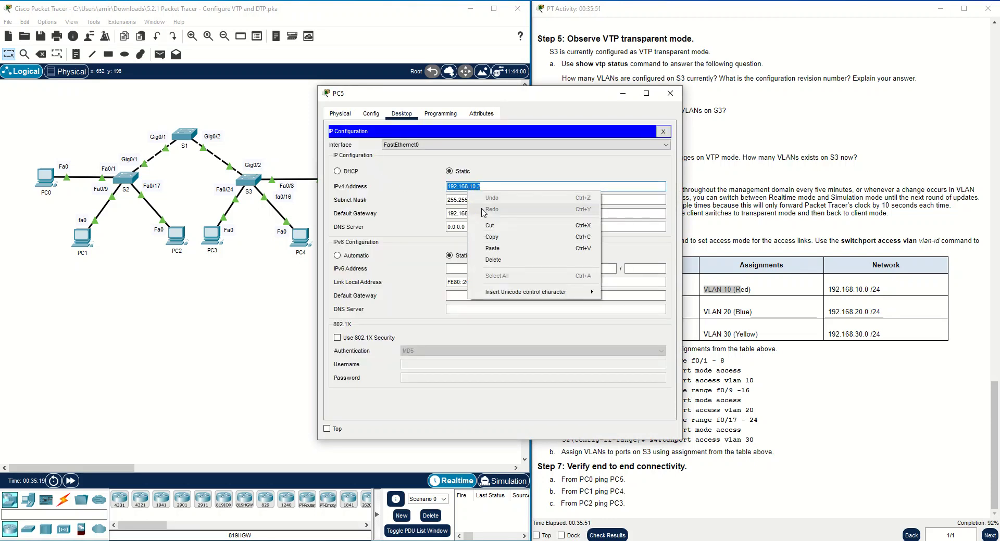
left_click(484, 238)
Ping 192.168.10.2 from PC0's Command Prompt using the pasted address.
left_click(47, 188)
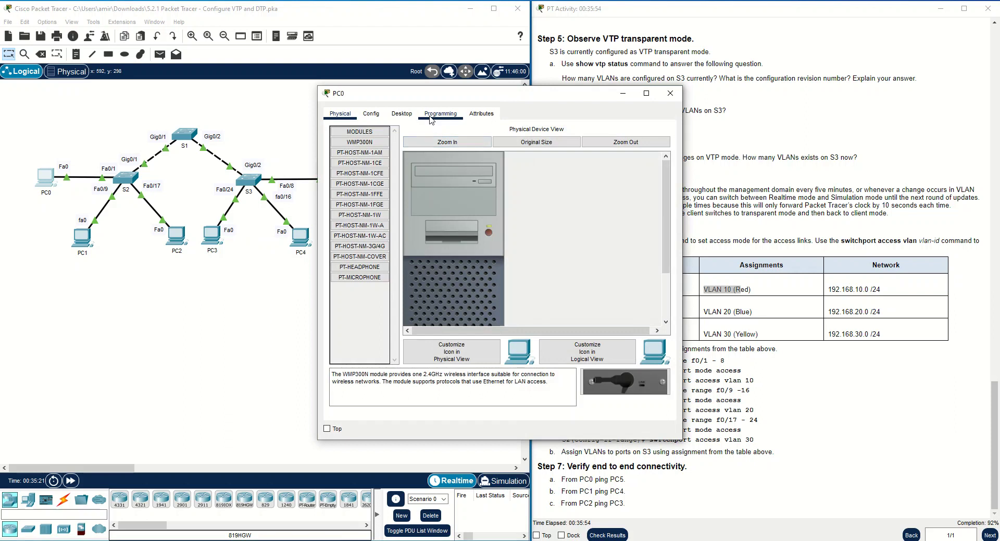
left_click(409, 120)
left_click(550, 160)
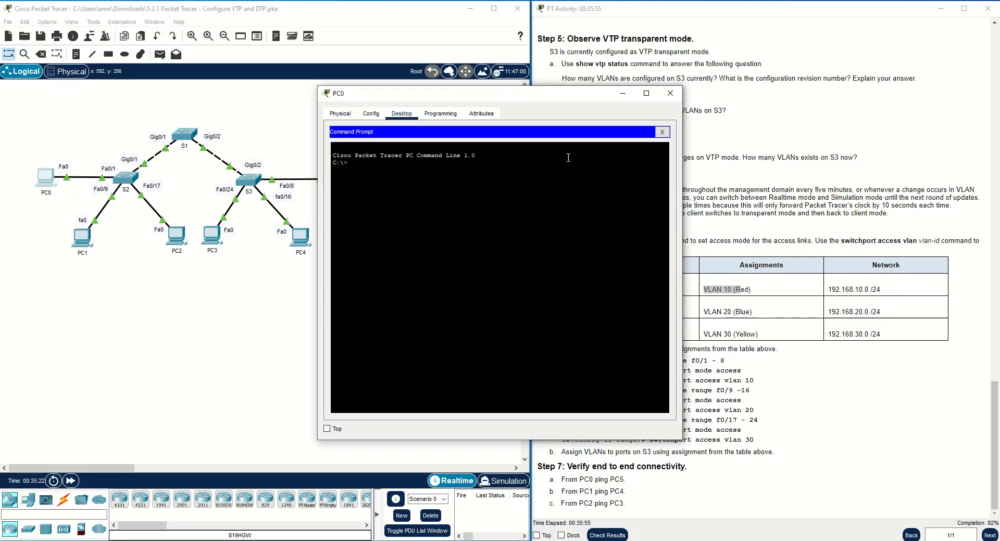
type("ping")
right_click(524, 180)
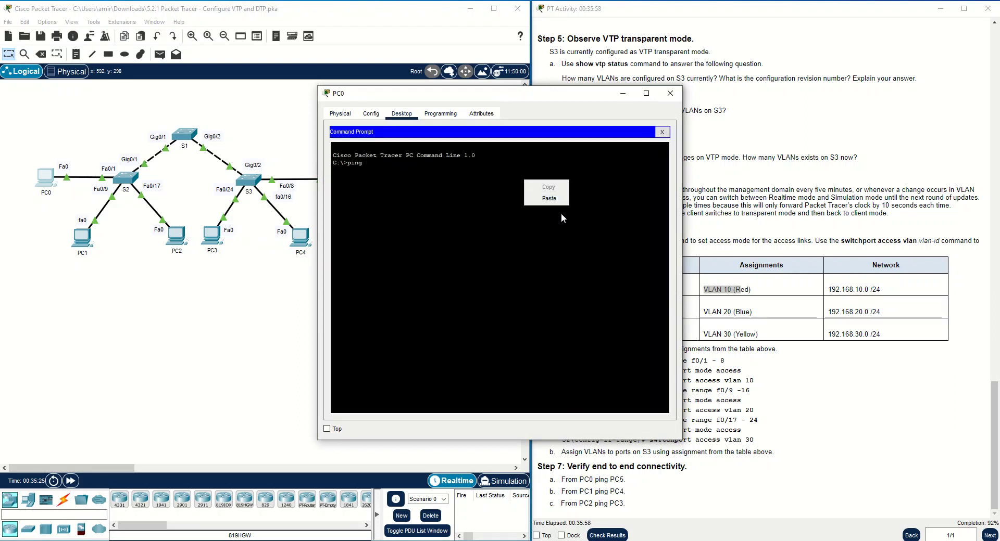
left_click(559, 200)
key("Return")
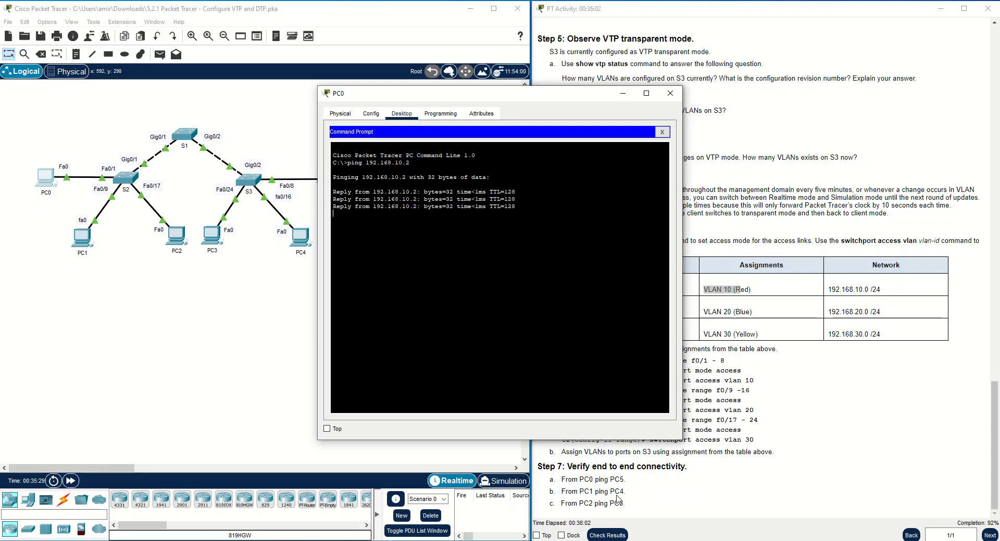
left_click(301, 238)
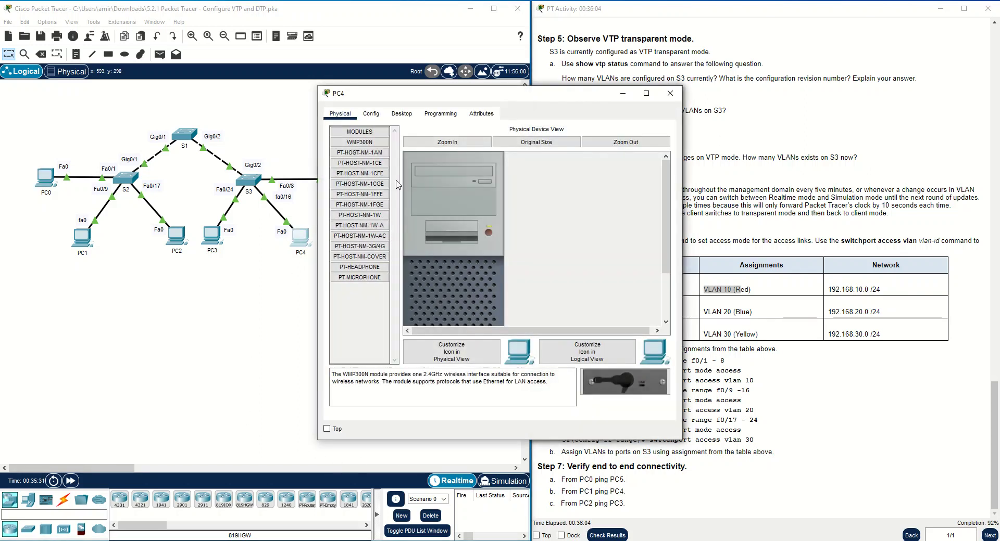
Copy PC4's IPv4 address 192.168.20.2 from its IP Configuration.
left_click(401, 113)
left_click(385, 161)
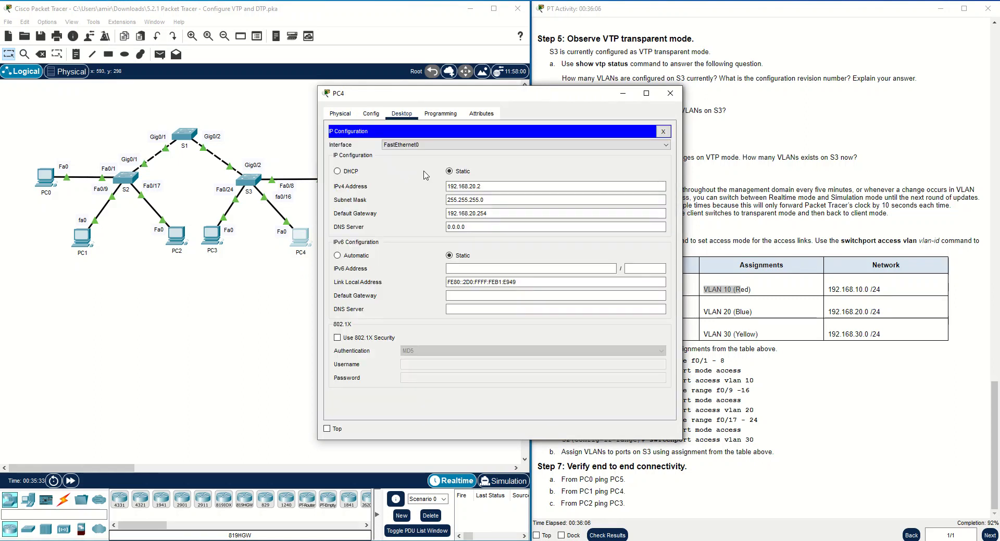
left_click_drag(482, 186, 427, 186)
right_click(460, 183)
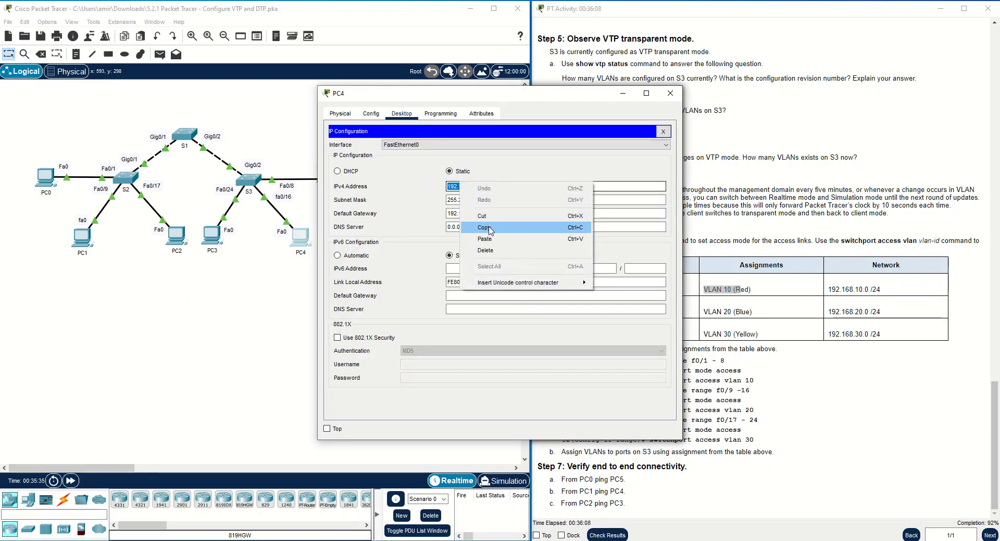
left_click(482, 221)
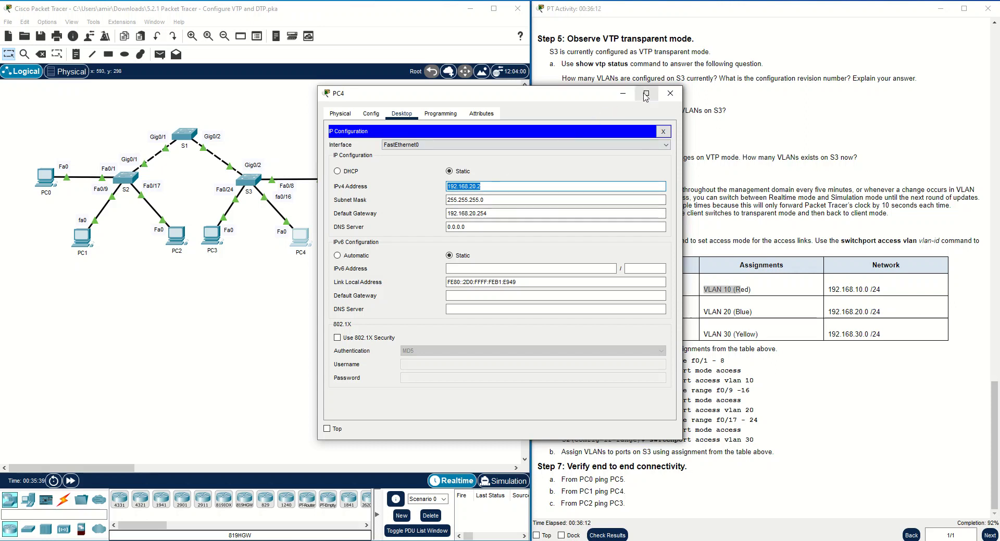
left_click(670, 93)
Run ping 192.168.20.2 from PC1's Command Prompt.
left_click(82, 238)
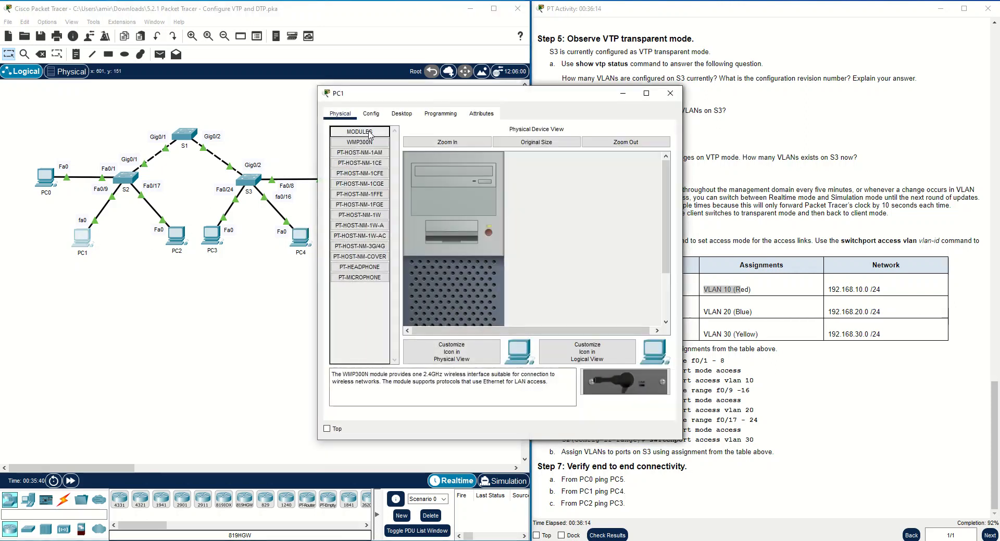
left_click(401, 113)
left_click(360, 161)
left_click_drag(487, 214, 446, 219)
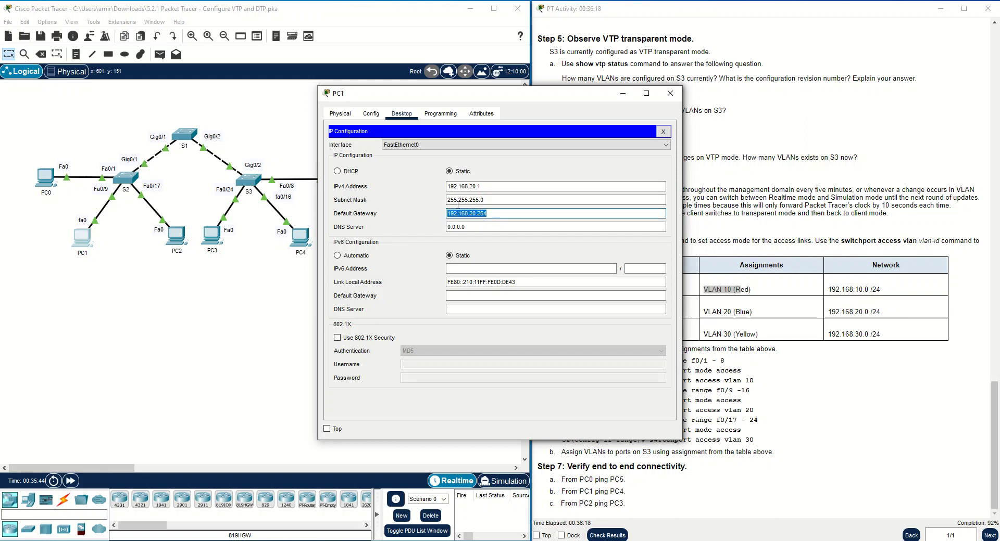
left_click(664, 131)
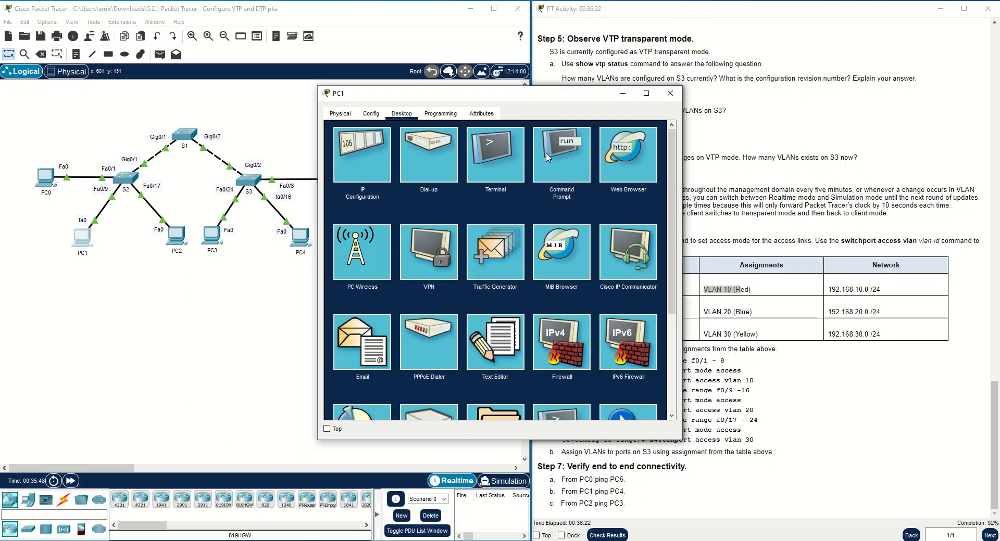
left_click(548, 158)
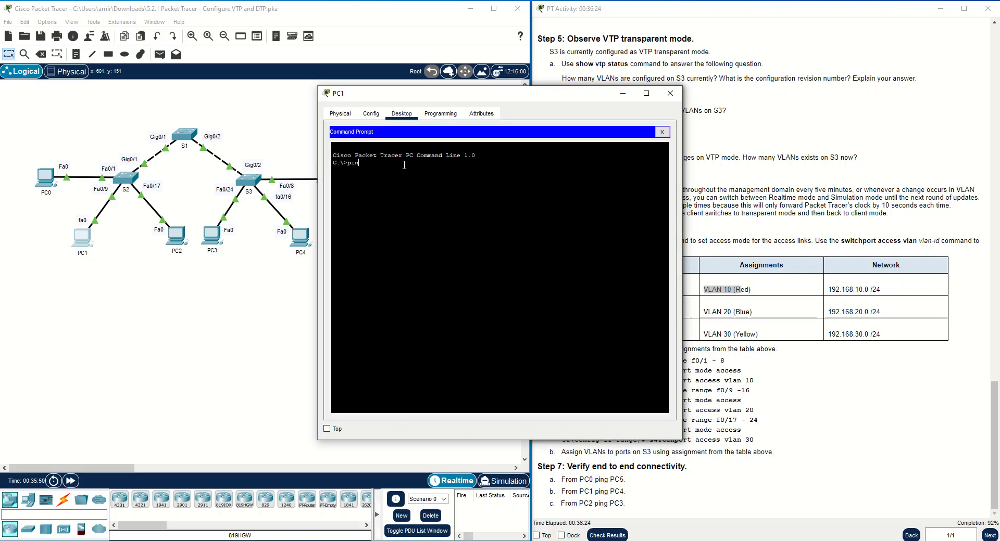
type("ping 192.168.20.2")
key("Return")
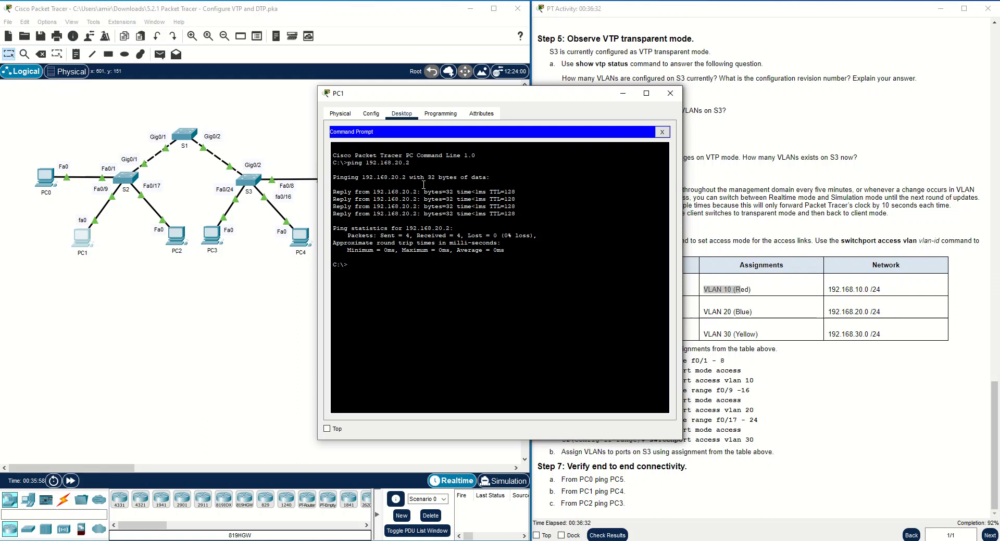
left_click(670, 93)
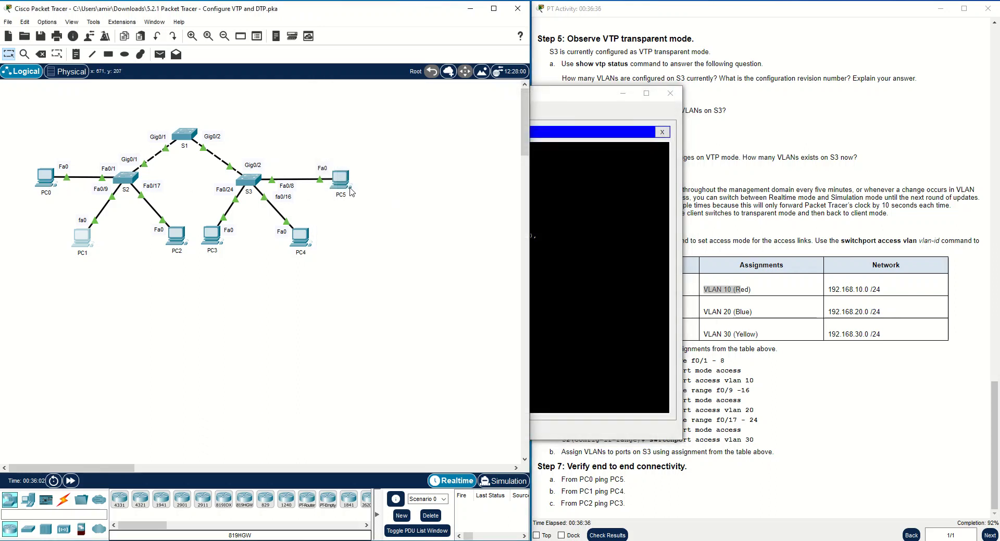
Copy PC2's IPv4 address 192.168.30.1 from its IP Configuration.
left_click(670, 93)
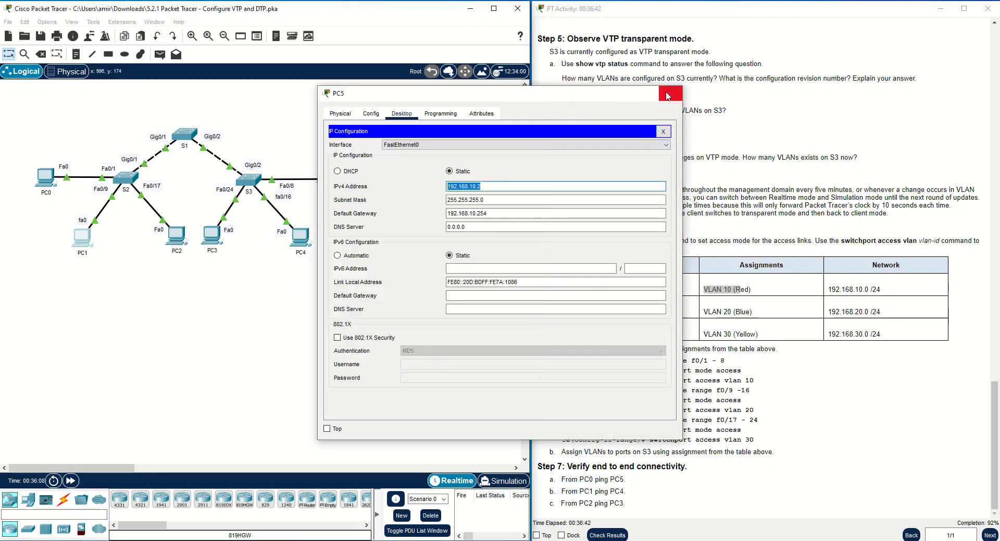
left_click(175, 237)
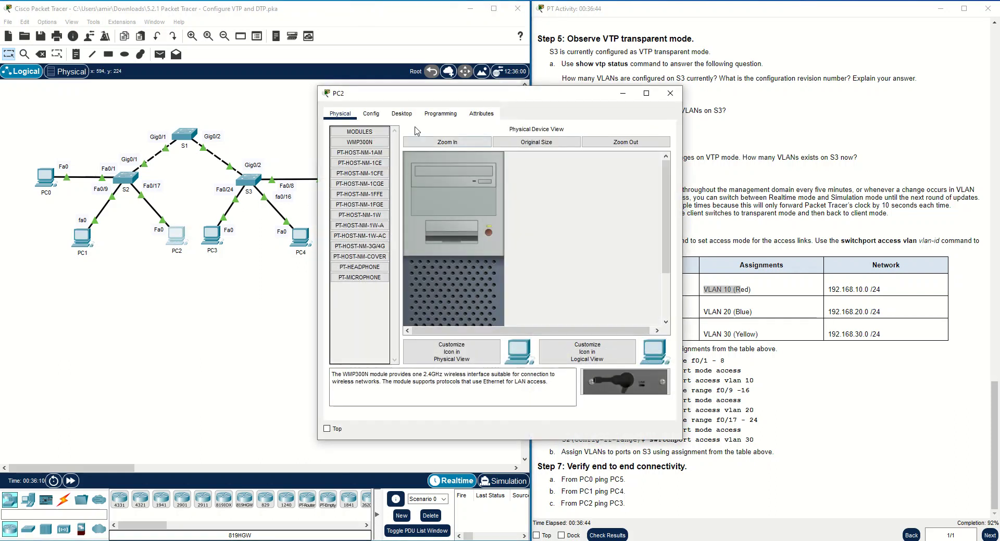
left_click(402, 114)
left_click(351, 156)
left_click_drag(484, 187, 446, 186)
right_click(452, 187)
left_click(478, 232)
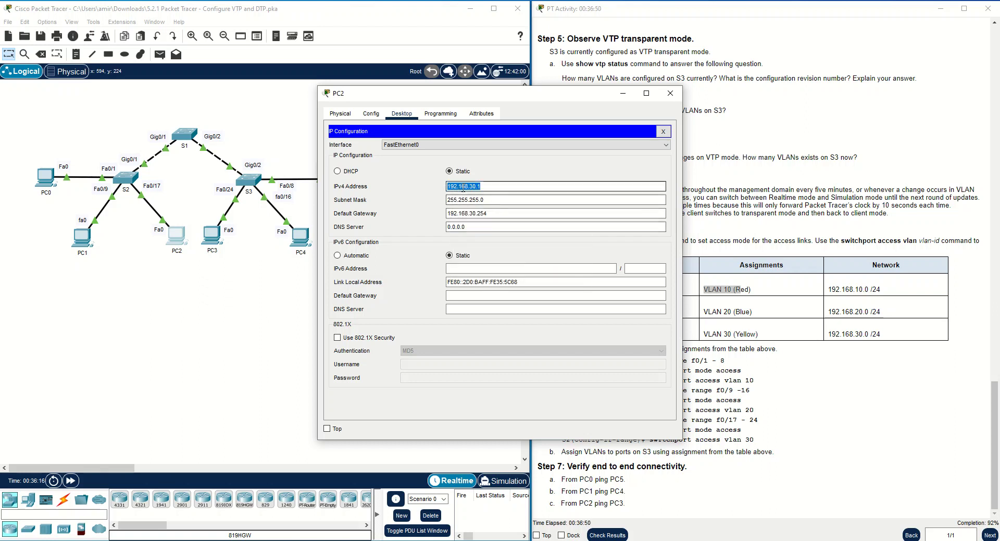
left_click(664, 131)
left_click(670, 93)
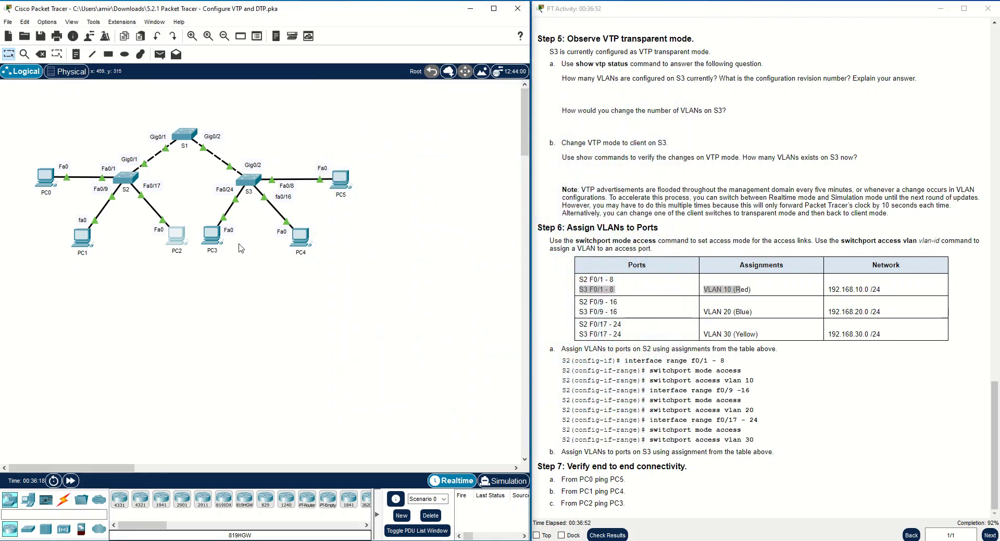
Ping 192.168.30.1 from PC3's Command Prompt using the pasted address.
left_click(211, 236)
left_click(402, 114)
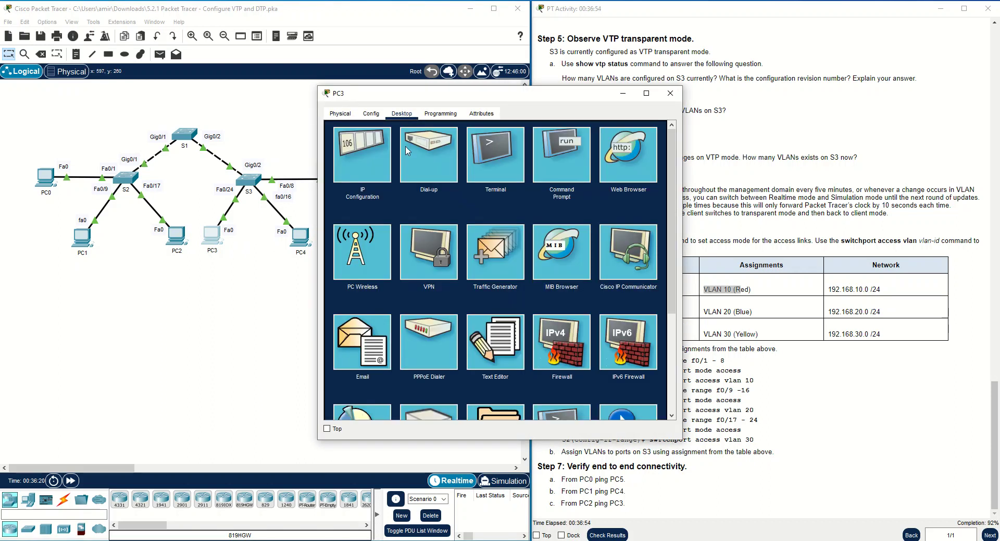
left_click(370, 167)
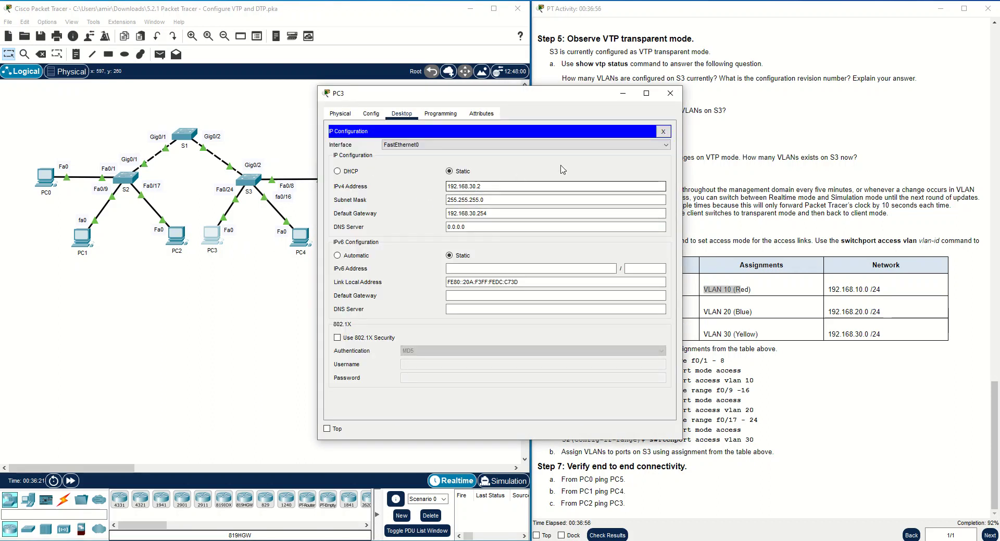
left_click(662, 131)
left_click(557, 156)
right_click(403, 180)
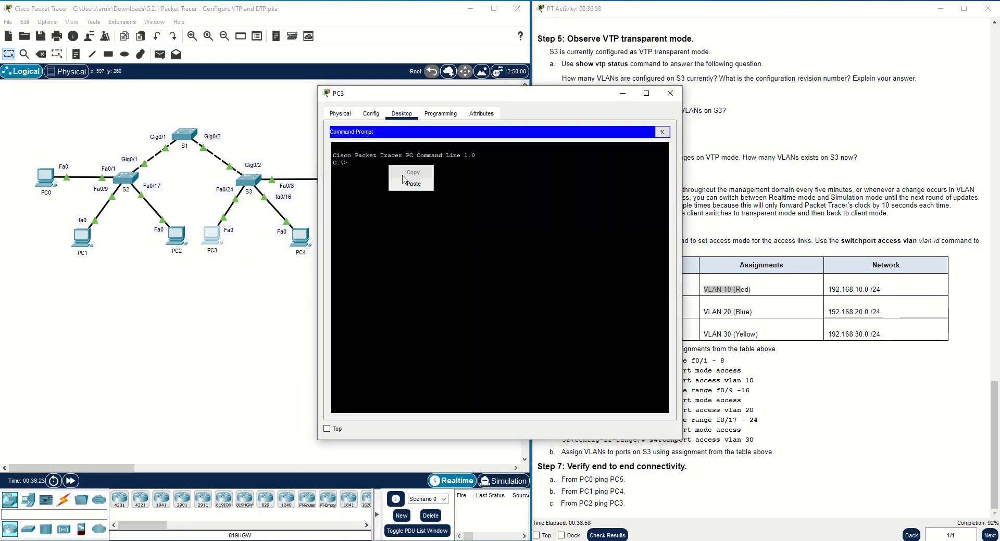
left_click(409, 187)
key("Left")
key("Left")
key("Left")
key("Left")
key("Left")
key("Left")
key("Left")
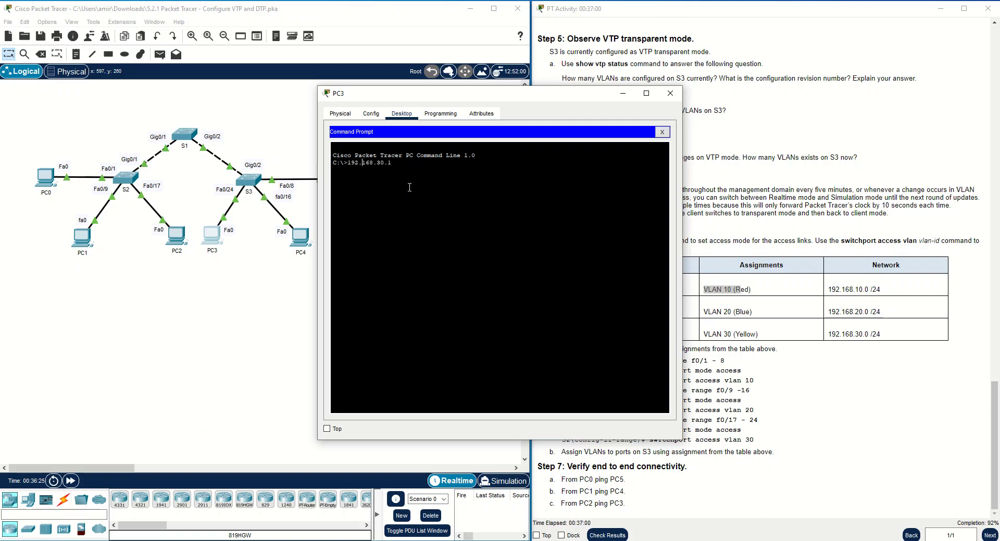
type("ping")
key("Return")
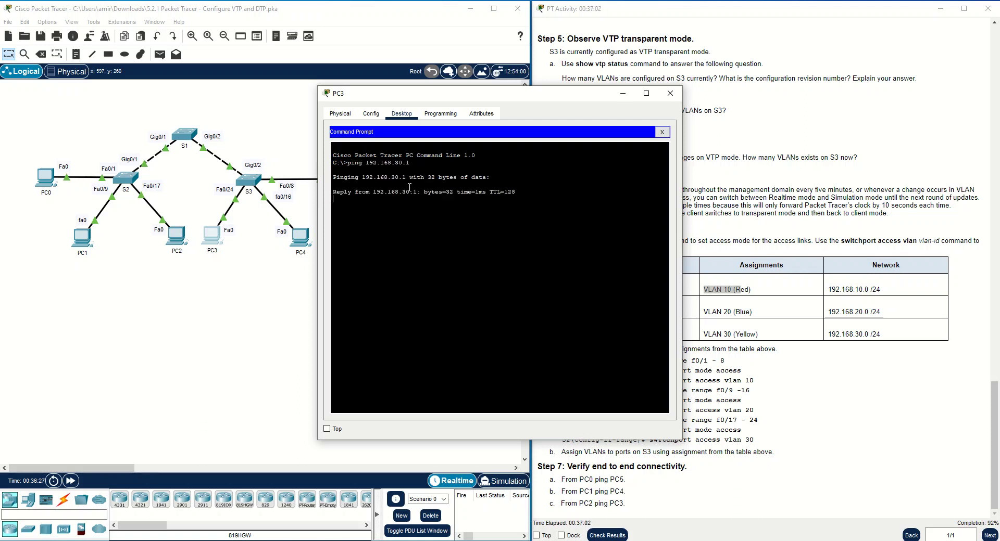
left_click(621, 94)
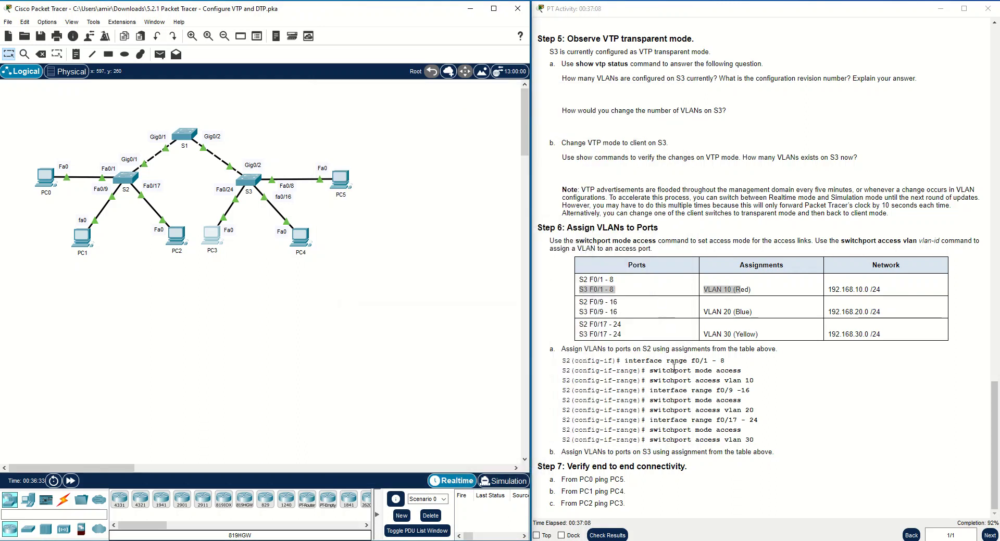